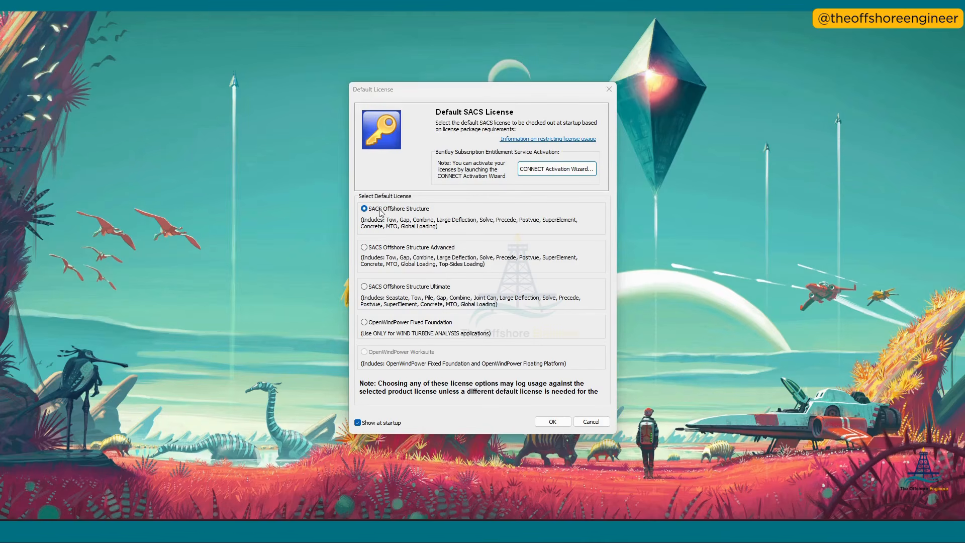
Step: Accept SACS Offshore Structure as the default license to check out at startup
click(553, 422)
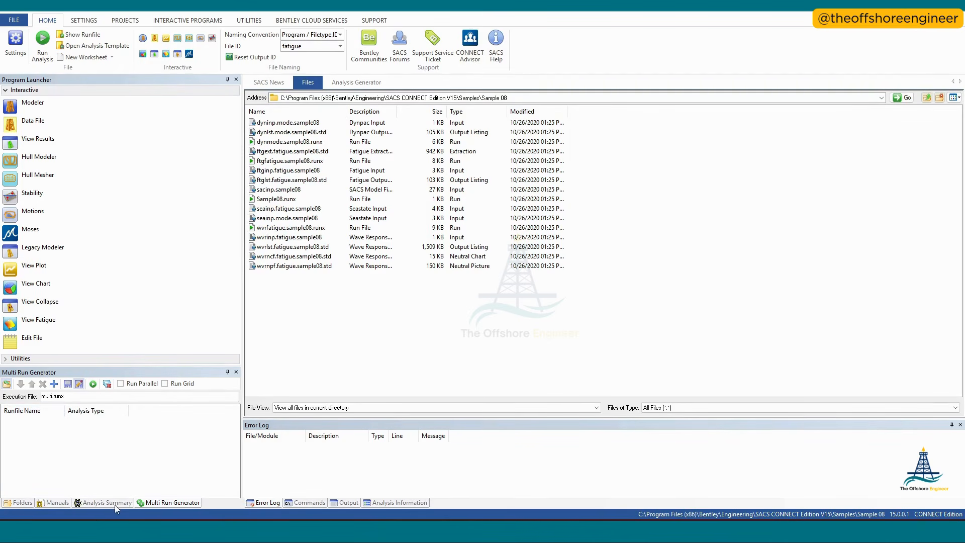
Step: View the program's folders, manuals, analysis summary and multi-run generator in turn
click(21, 502)
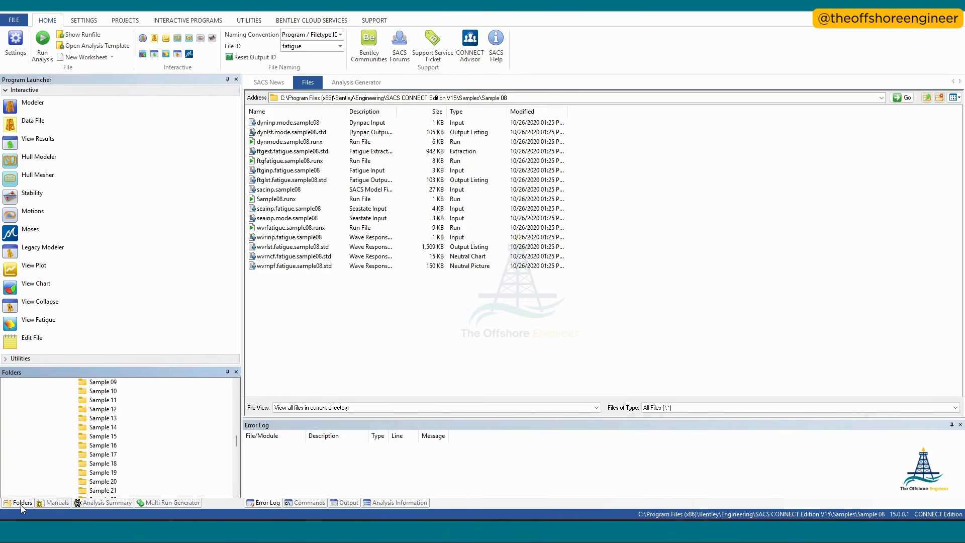
click(54, 504)
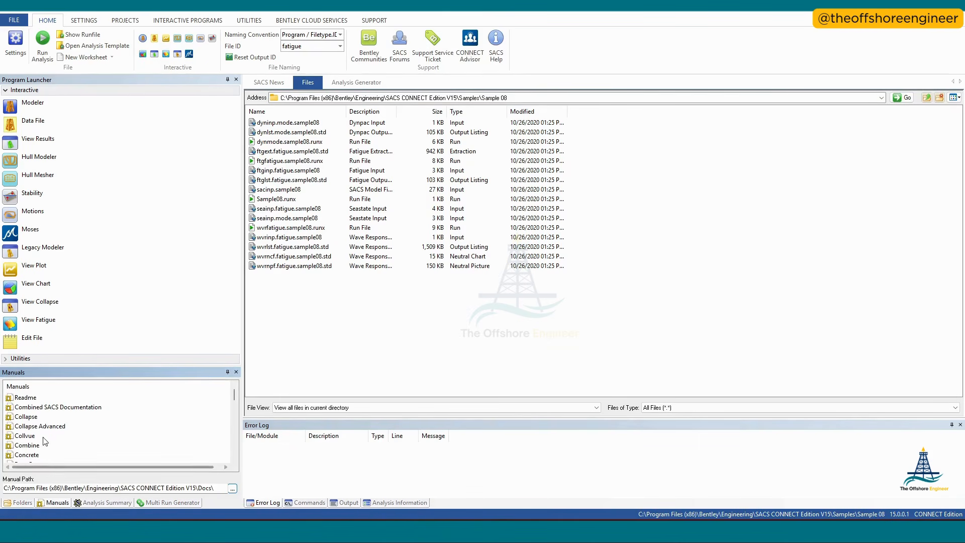
click(110, 504)
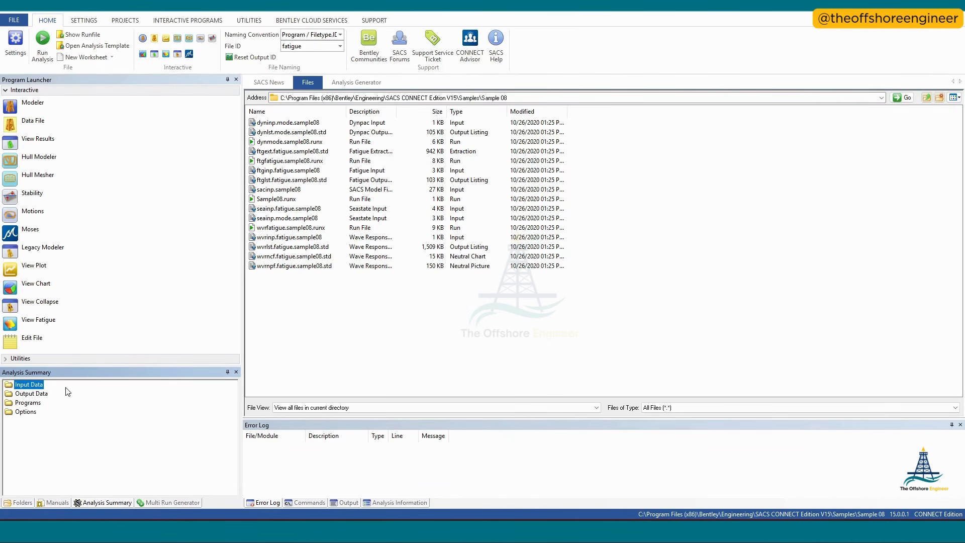
click(165, 503)
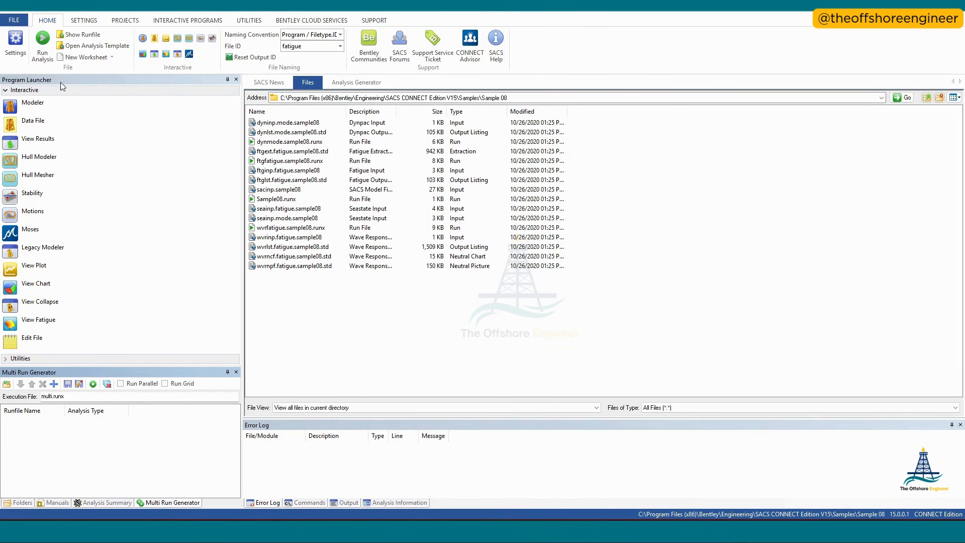
Step: Open the SACS system settings and review the choices for the default section library and default license
click(15, 46)
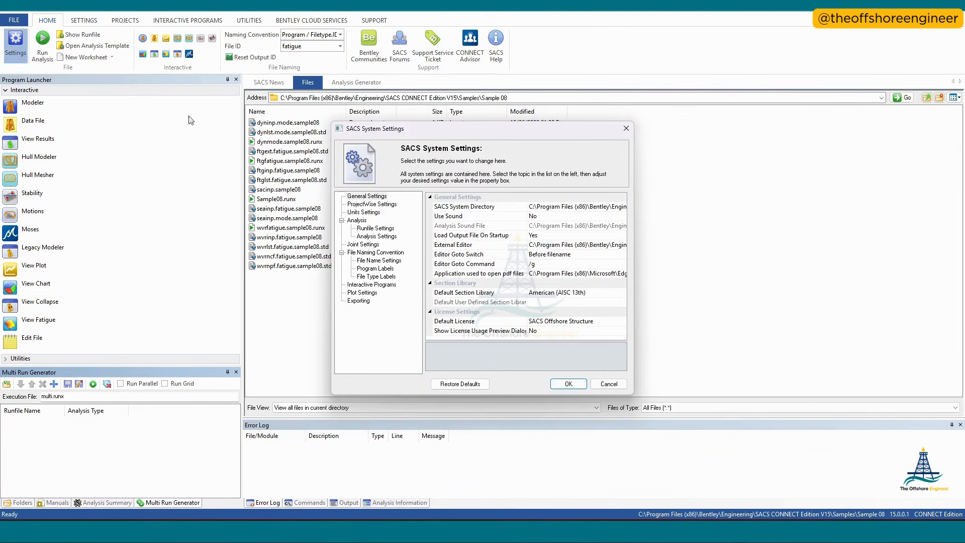
click(576, 296)
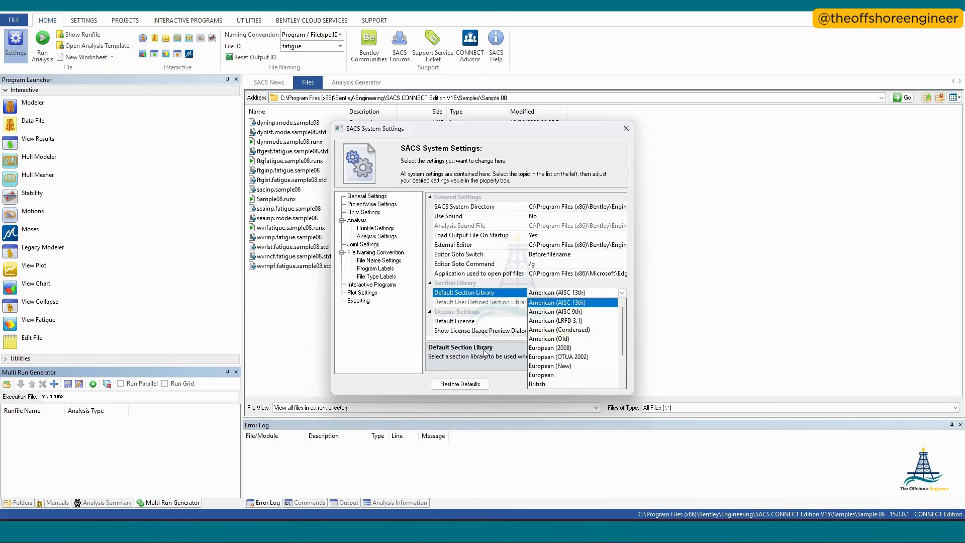
click(484, 351)
click(562, 322)
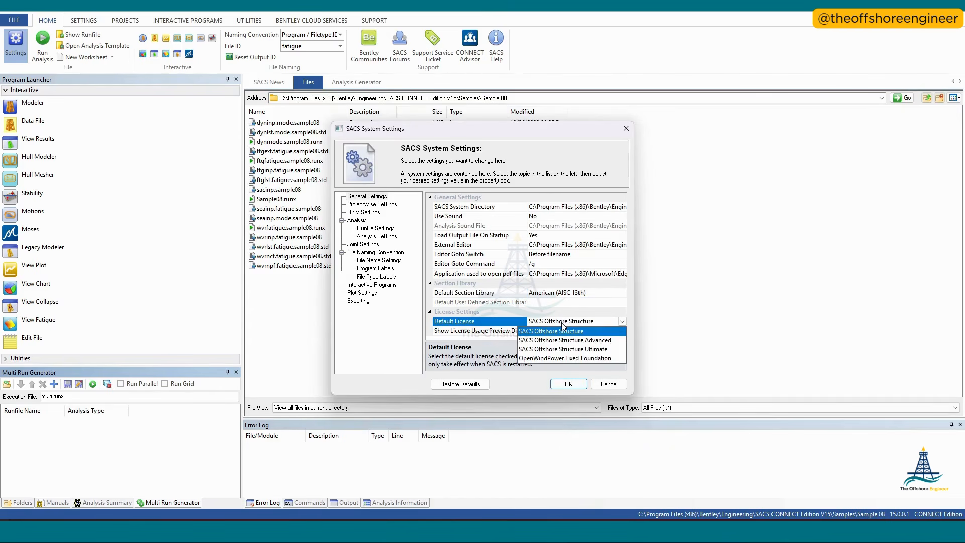
click(485, 353)
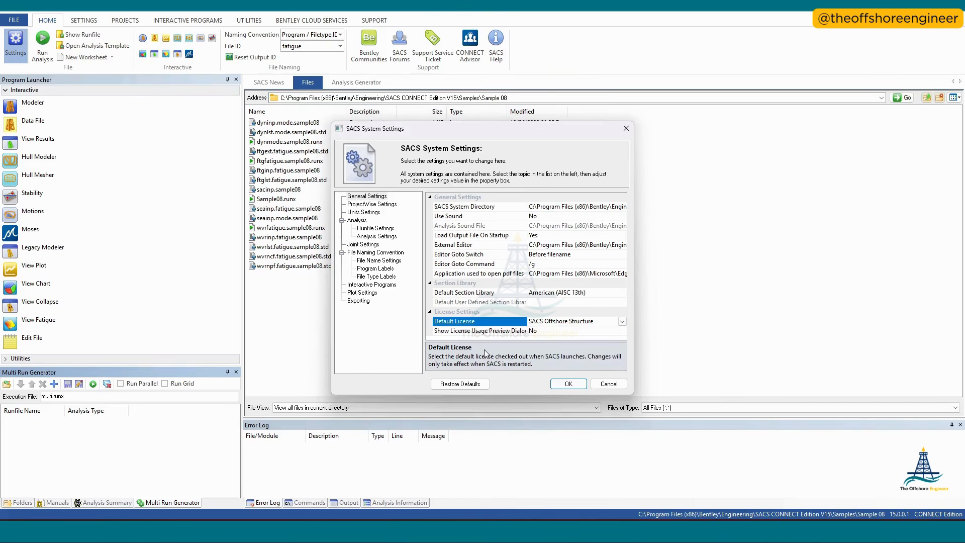
Step: Set the default units in the system settings to Metric KN Force
click(364, 212)
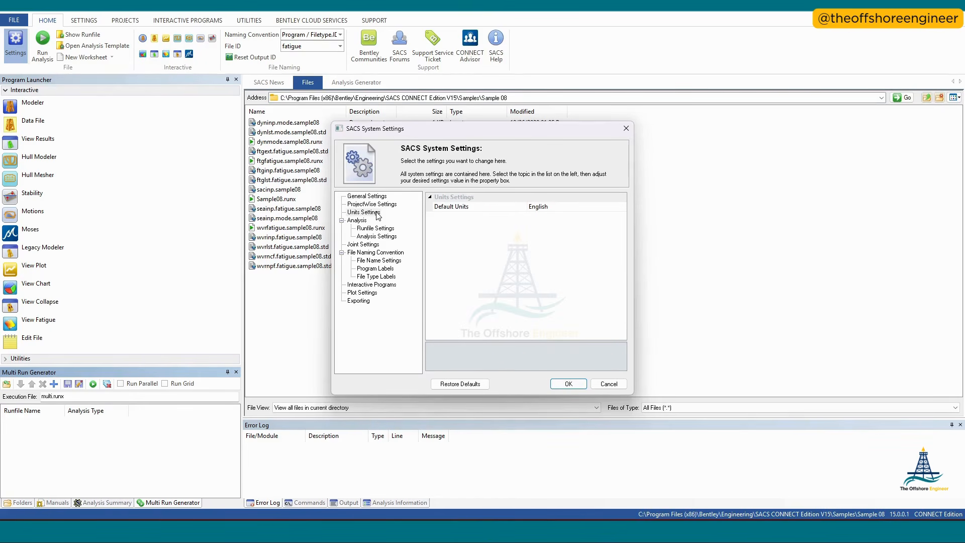
click(568, 212)
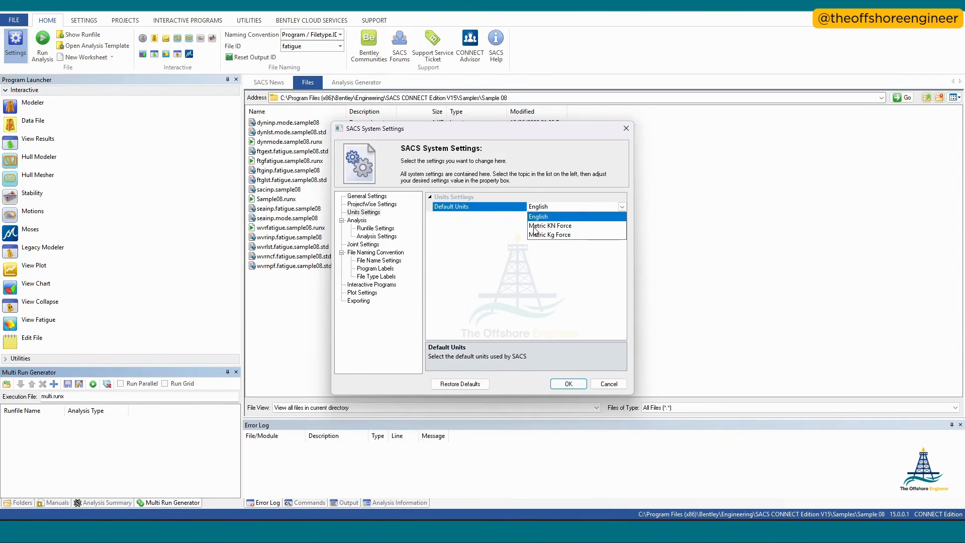
click(563, 226)
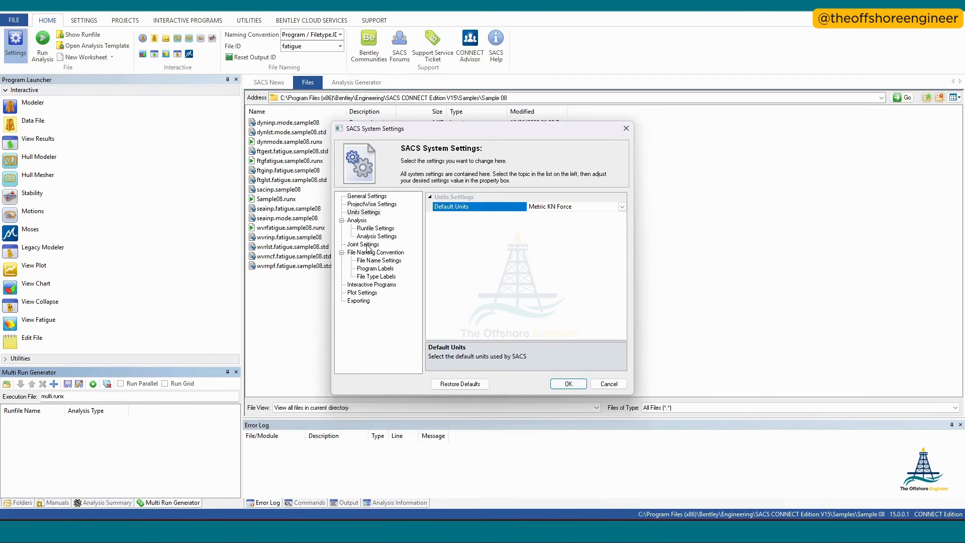
Step: Review the runfile and analysis settings, and choose Program / Filetype.ID as the file naming convention
click(375, 229)
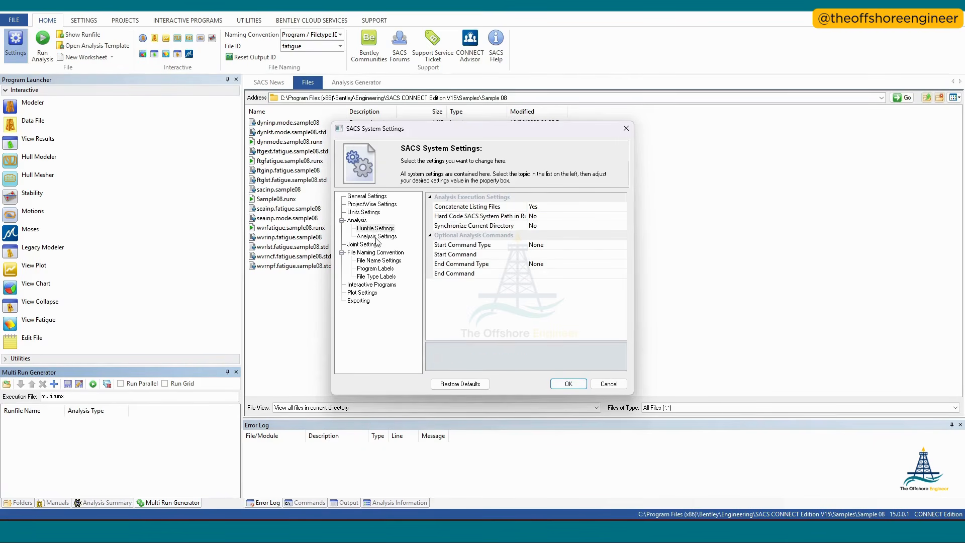
click(378, 237)
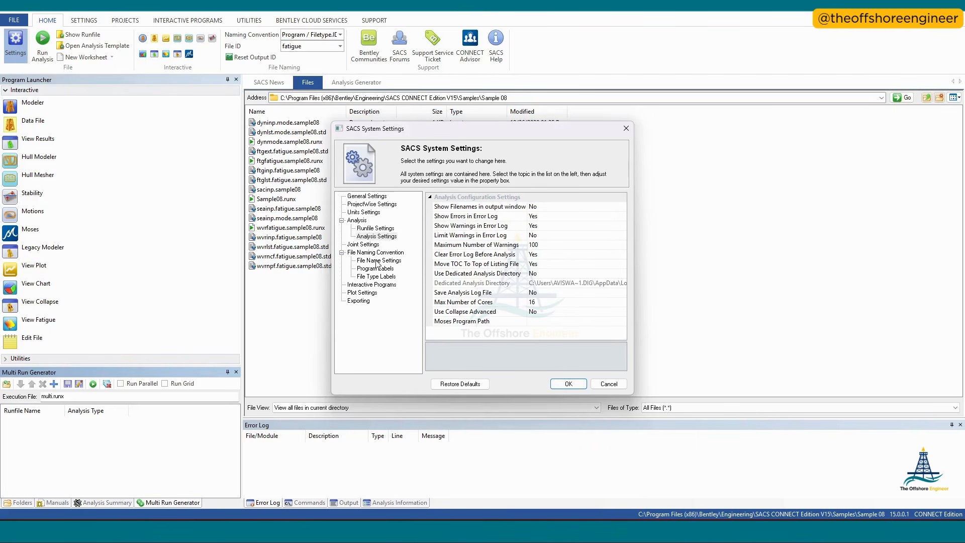
click(376, 261)
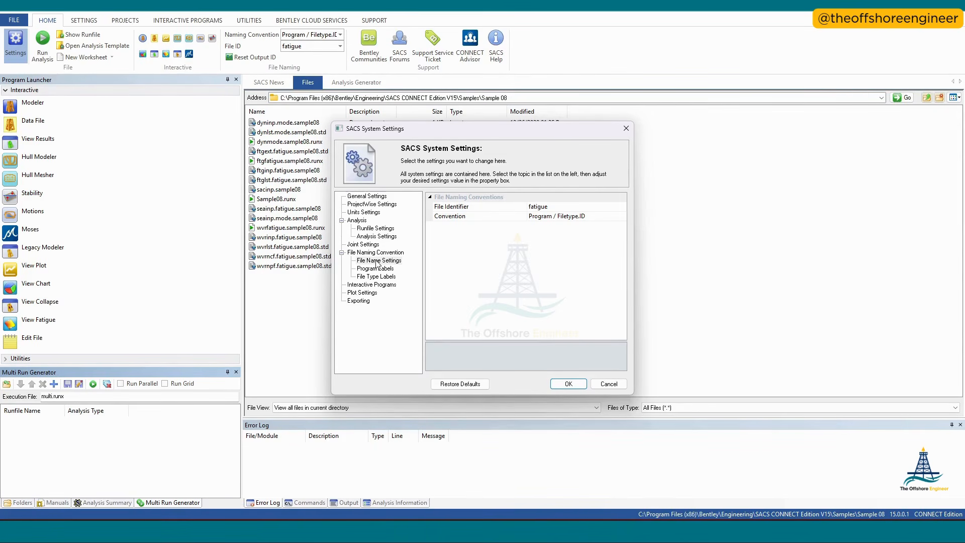
click(595, 219)
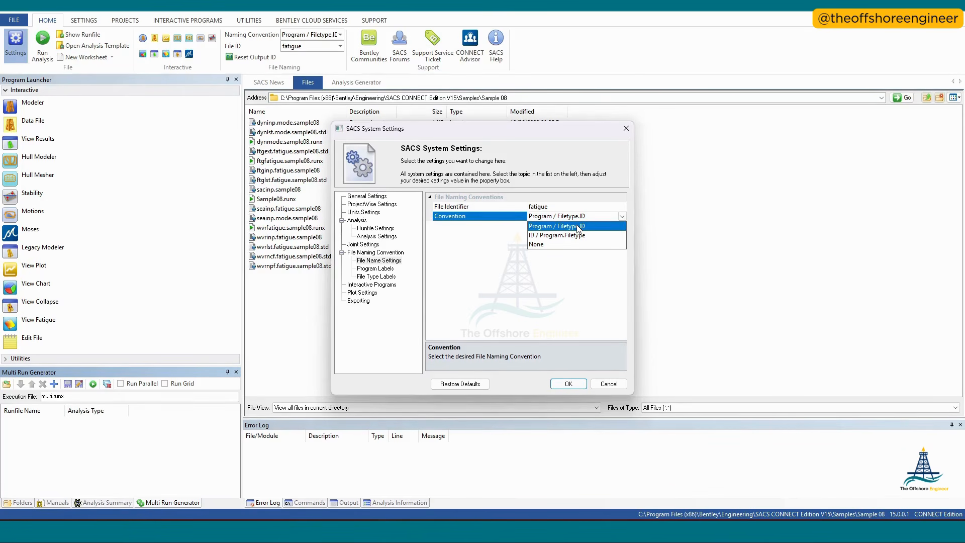
click(578, 226)
Step: Compare the program labels and file type labels with the Sample 08 file names, and accept the system settings
drag(409, 134, 589, 132)
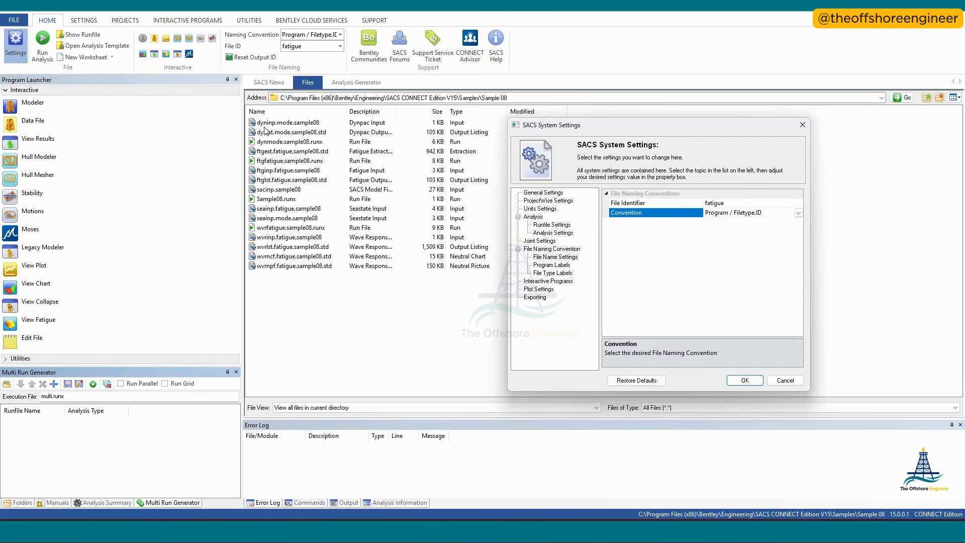
click(552, 266)
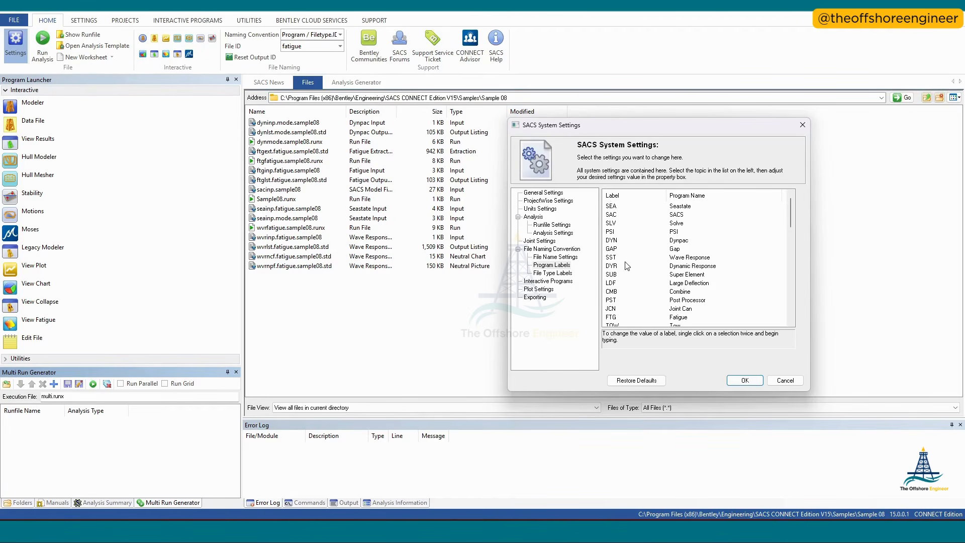
click(558, 274)
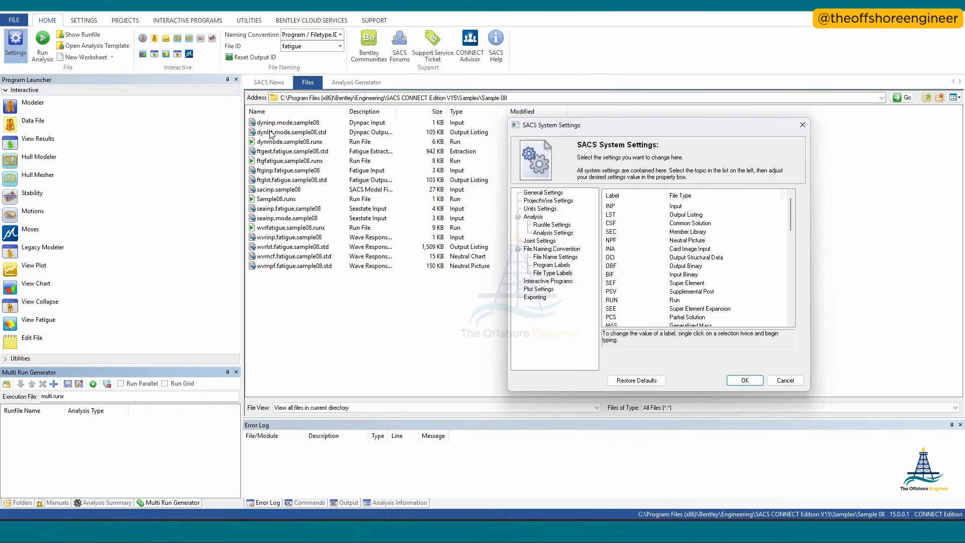
click(551, 266)
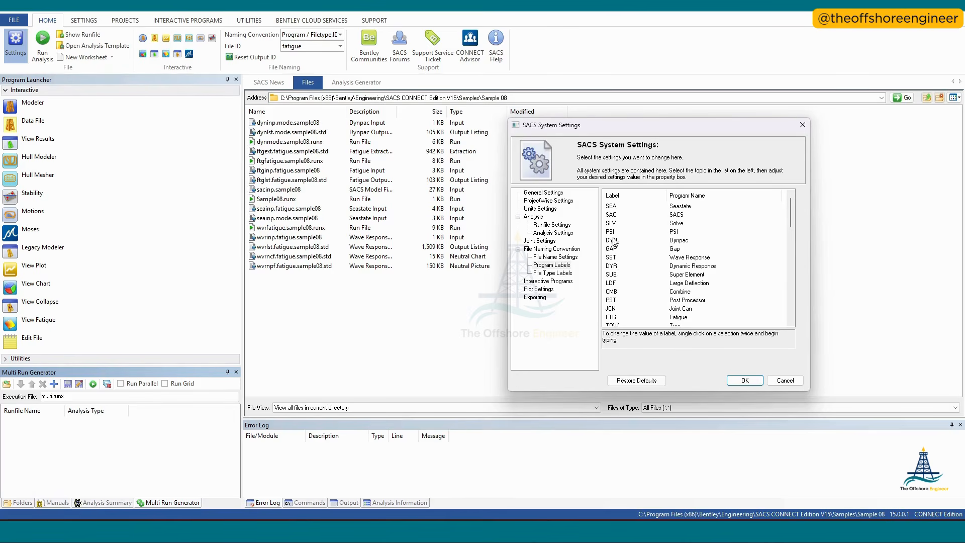
click(567, 274)
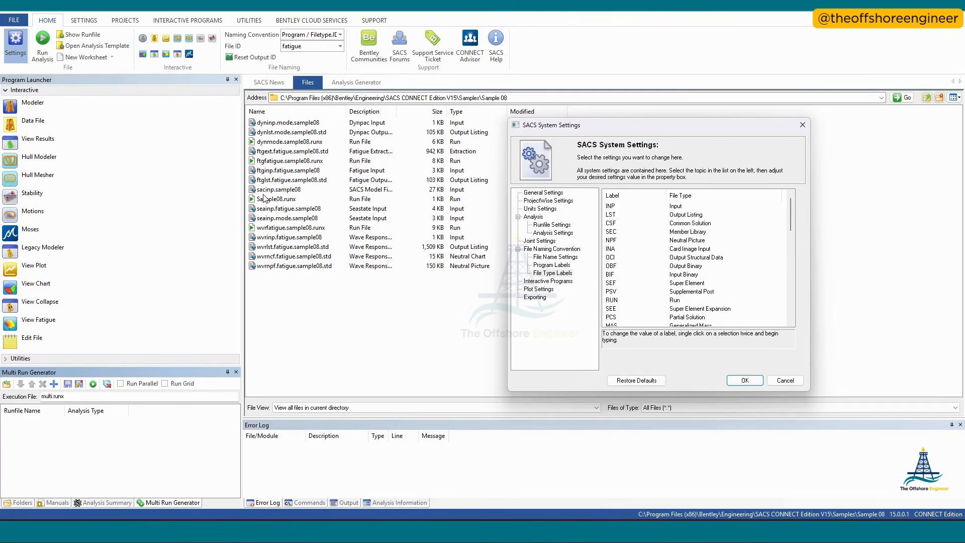
click(566, 266)
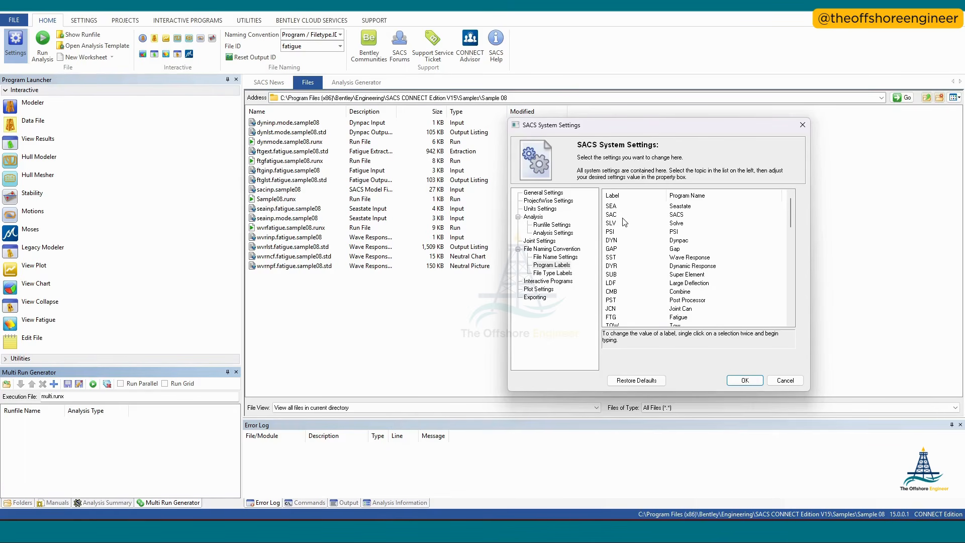
click(553, 274)
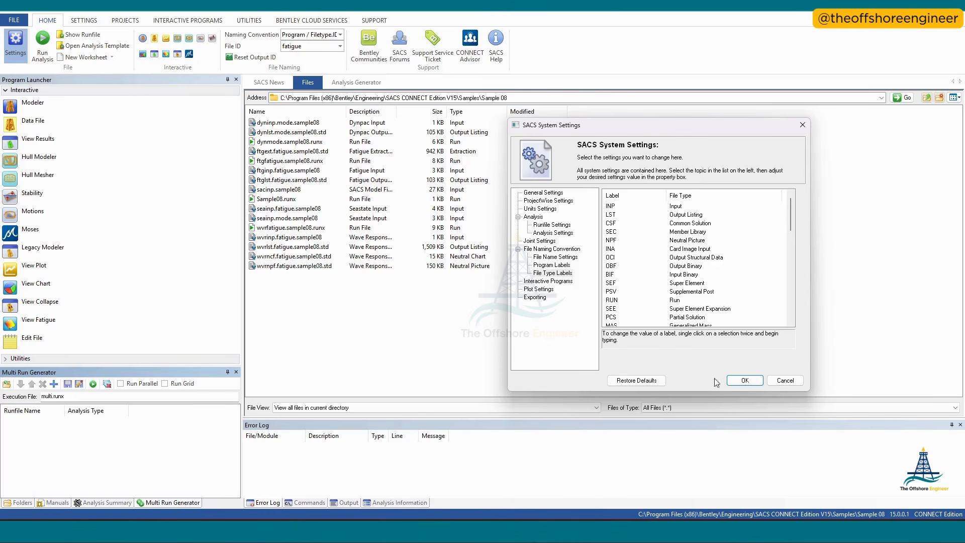
click(744, 380)
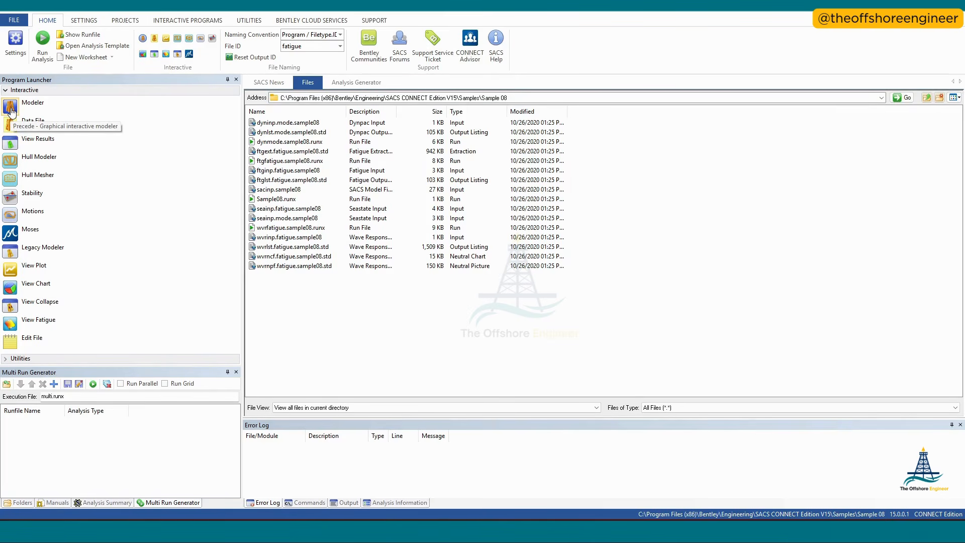
Step: Launch the Precede modeler and create a new blank model with Metric with kN force units
click(10, 108)
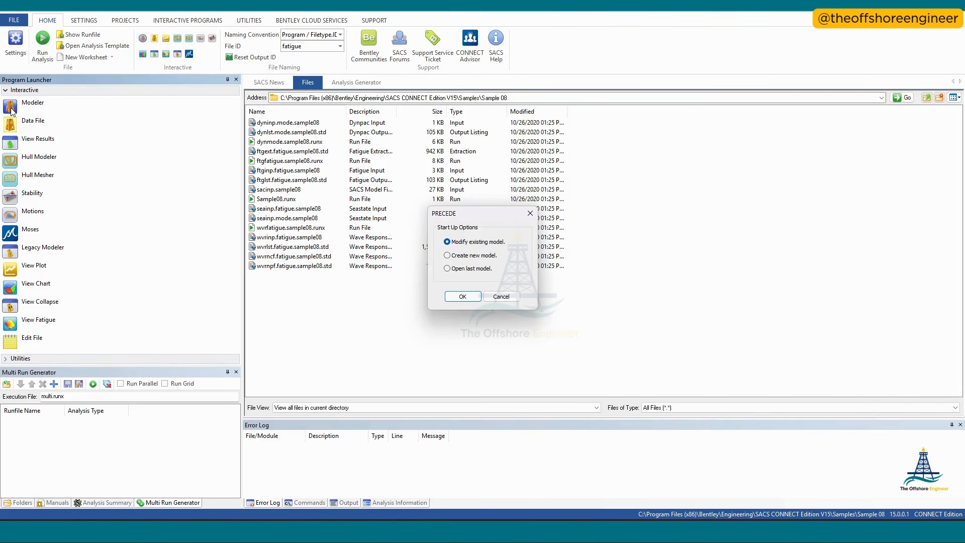
click(447, 255)
click(462, 297)
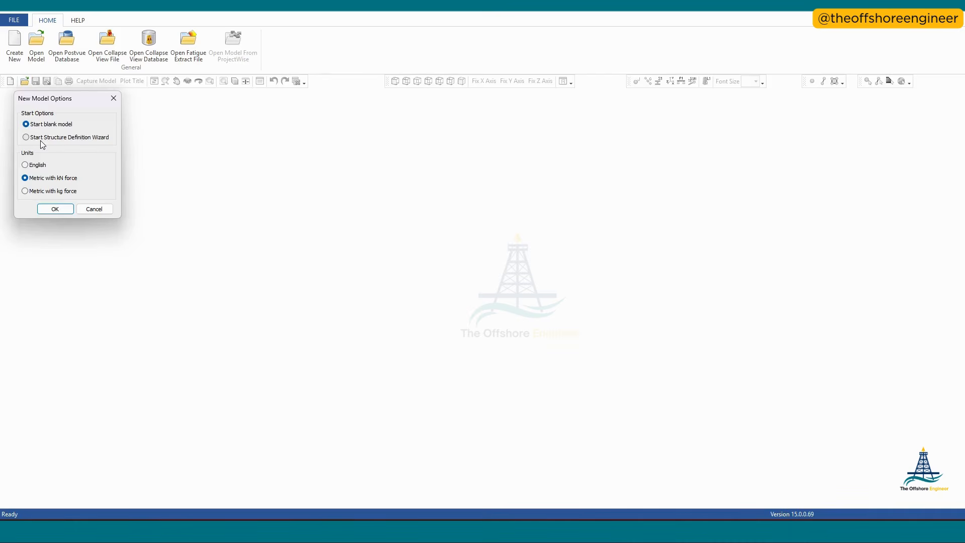
click(55, 209)
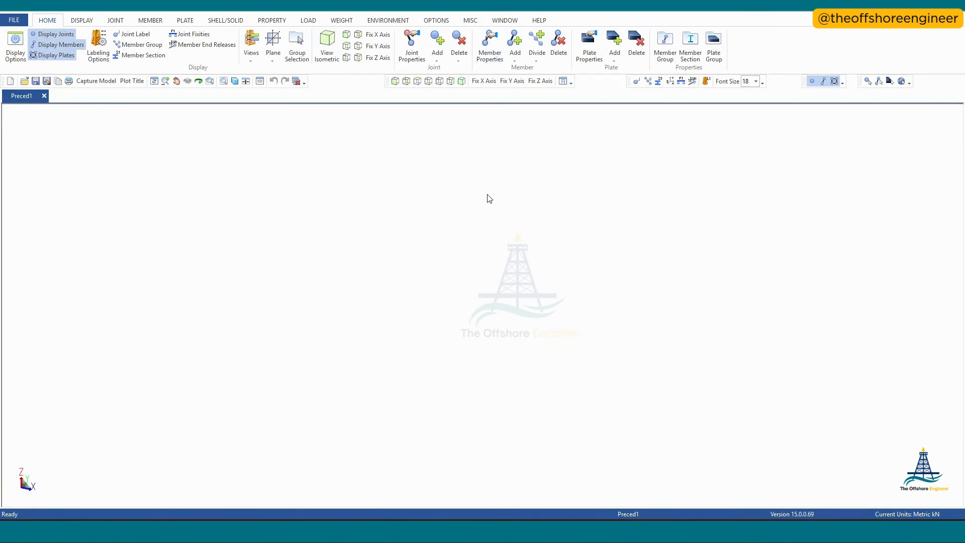
Step: Restore the default display settings in the Precede file settings, and close the Display Options
click(14, 46)
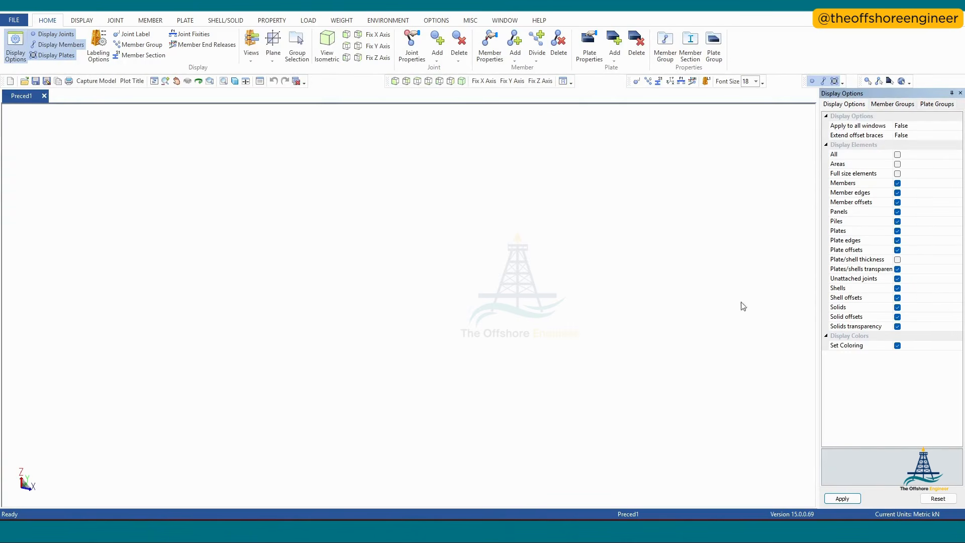
click(14, 20)
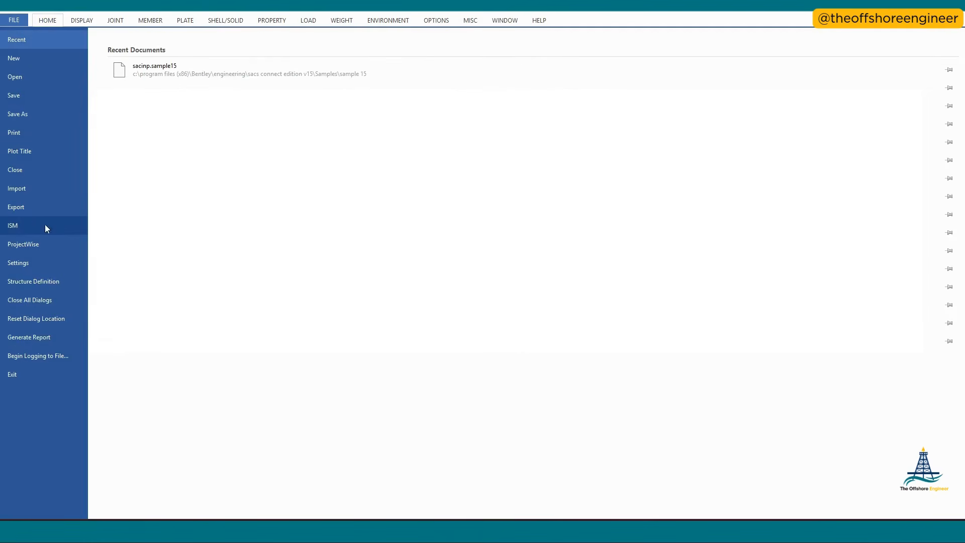
click(34, 262)
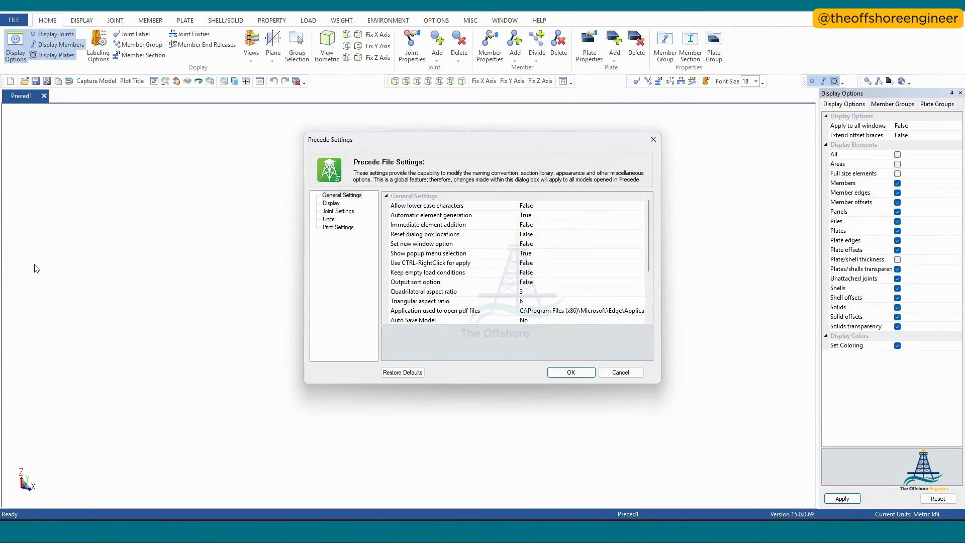
click(339, 206)
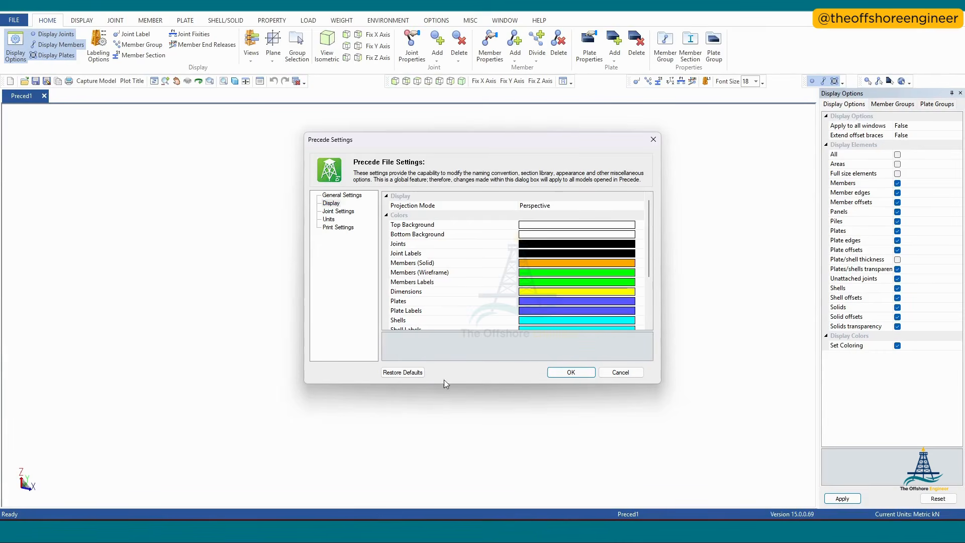
click(420, 375)
click(508, 285)
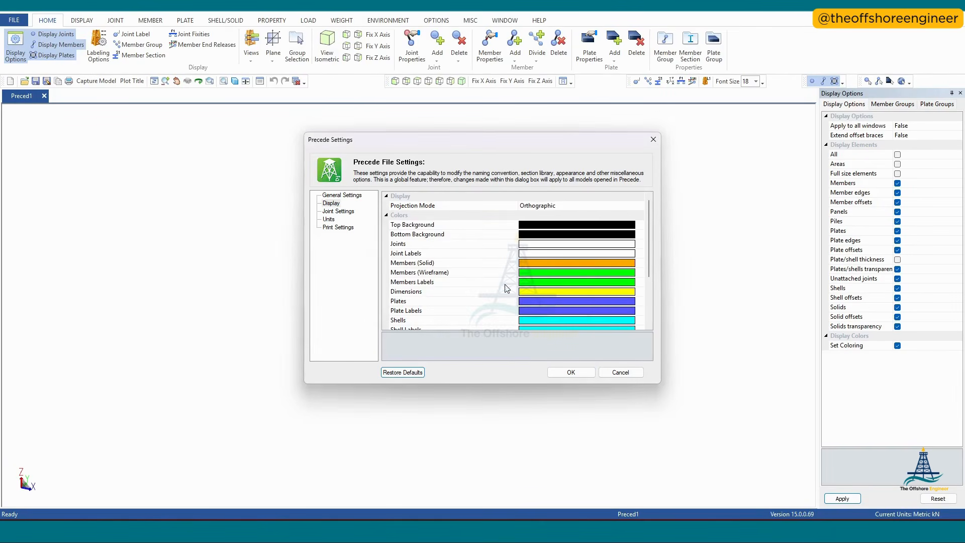
click(571, 372)
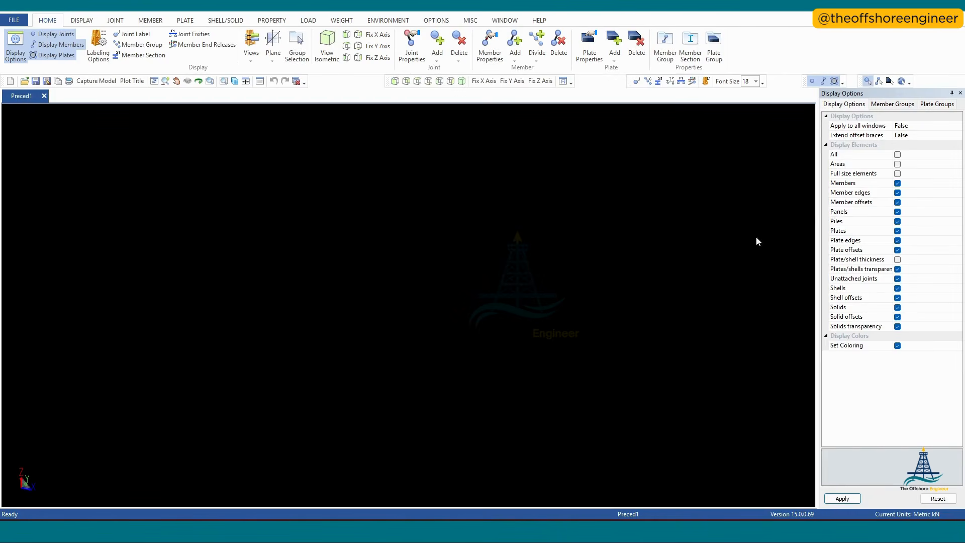
click(960, 93)
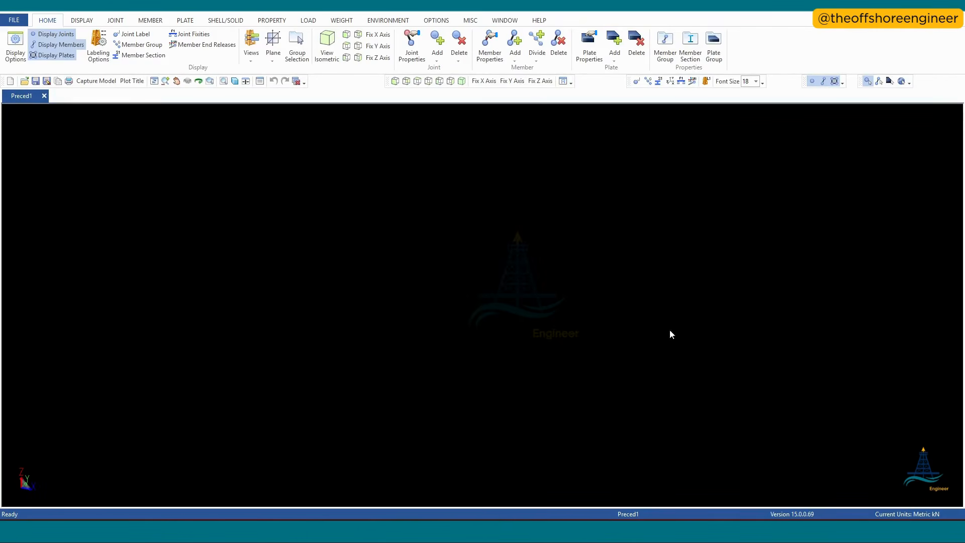
Step: Set the top and bottom background colours to white in the Precede display settings
click(20, 21)
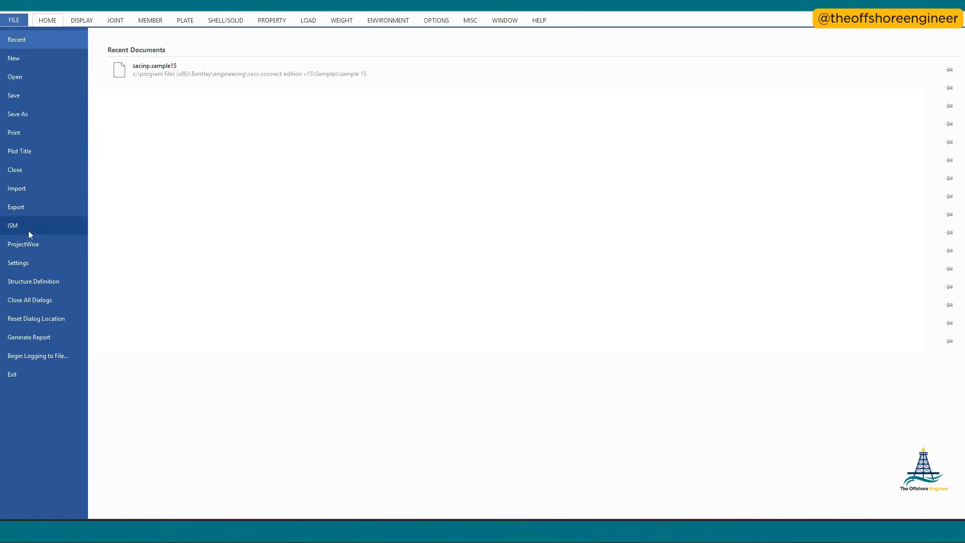
click(37, 265)
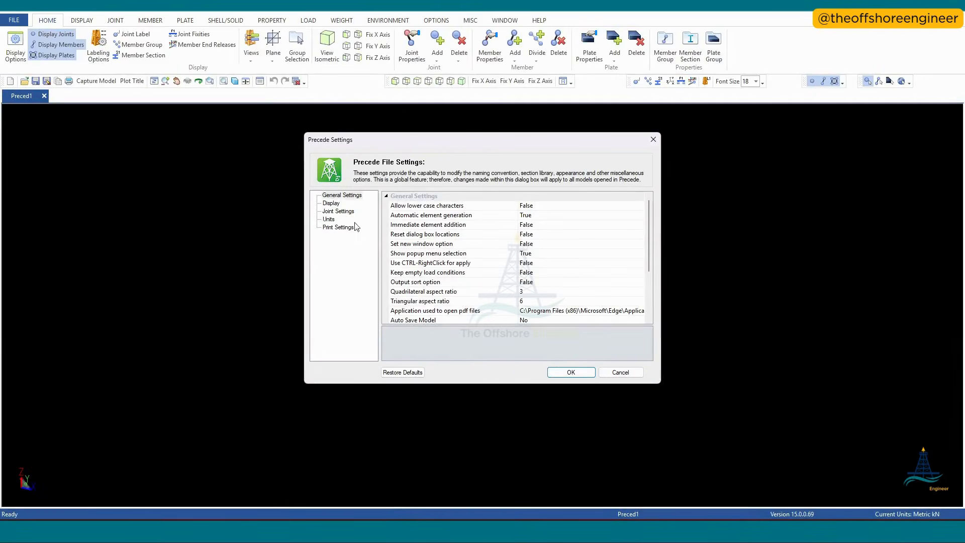
click(332, 204)
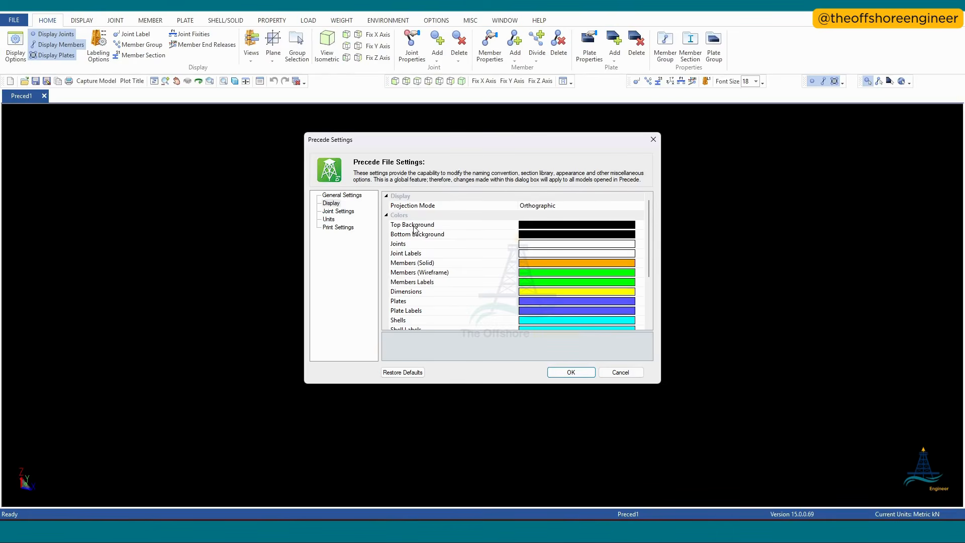
click(539, 229)
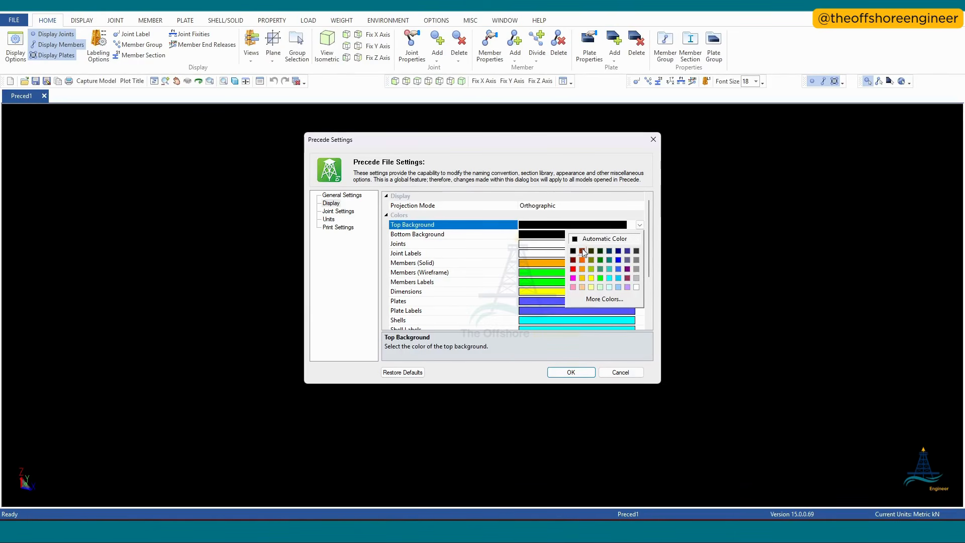
click(636, 288)
click(547, 235)
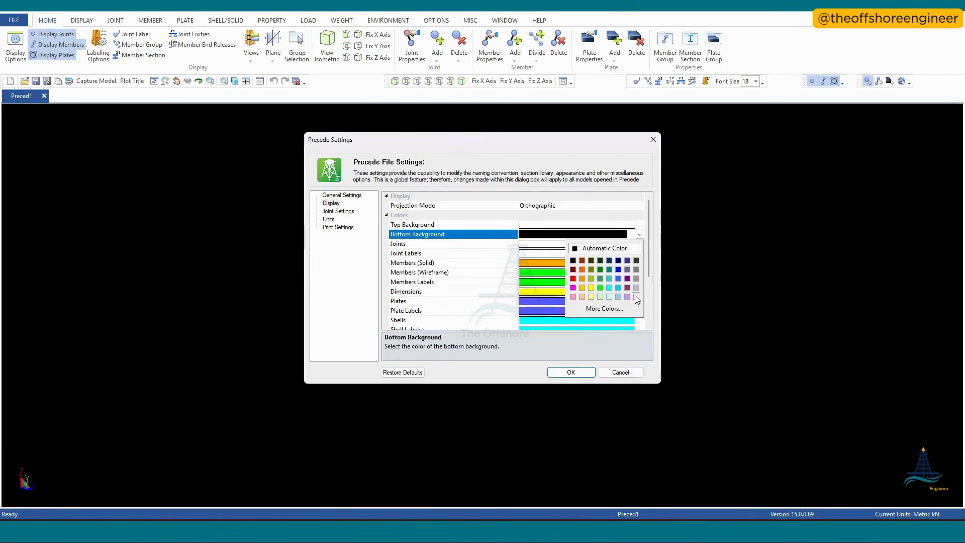
click(636, 297)
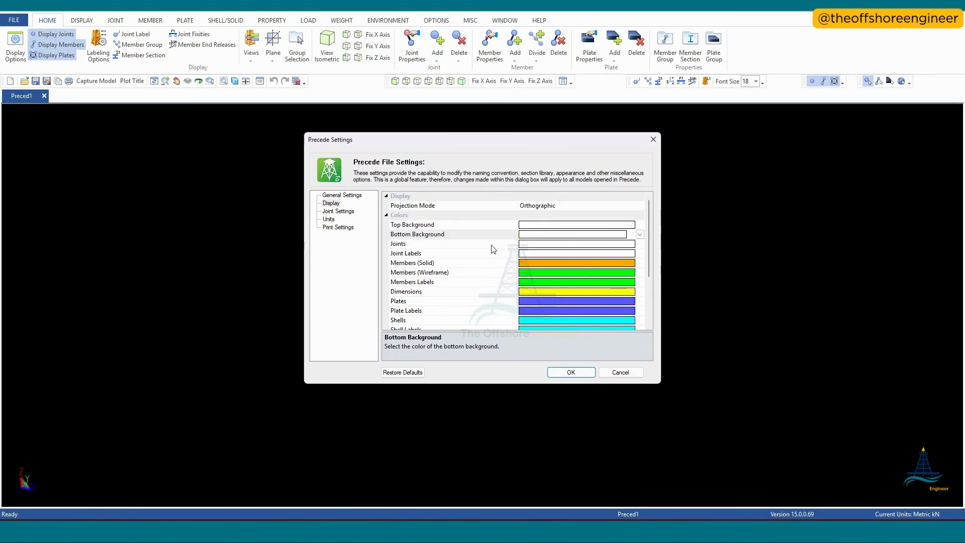
Step: Set the joints and joint labels colours to black, and accept the Precede settings
click(535, 245)
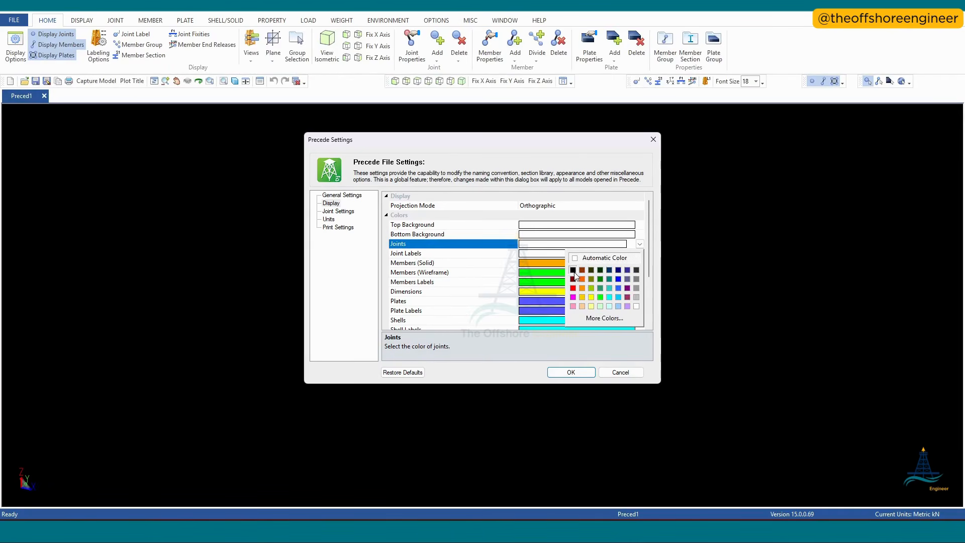
click(573, 270)
click(533, 253)
click(573, 280)
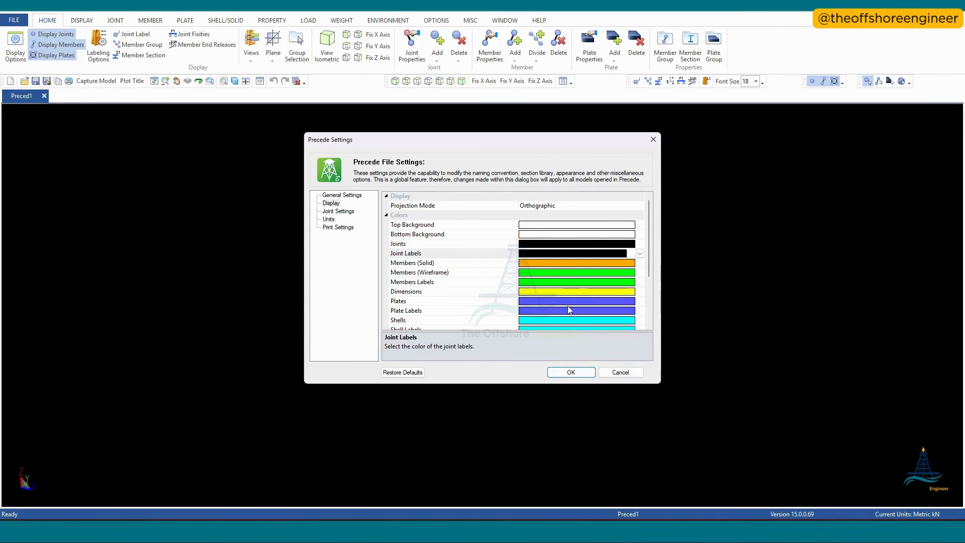
scroll(569, 309, down, 3)
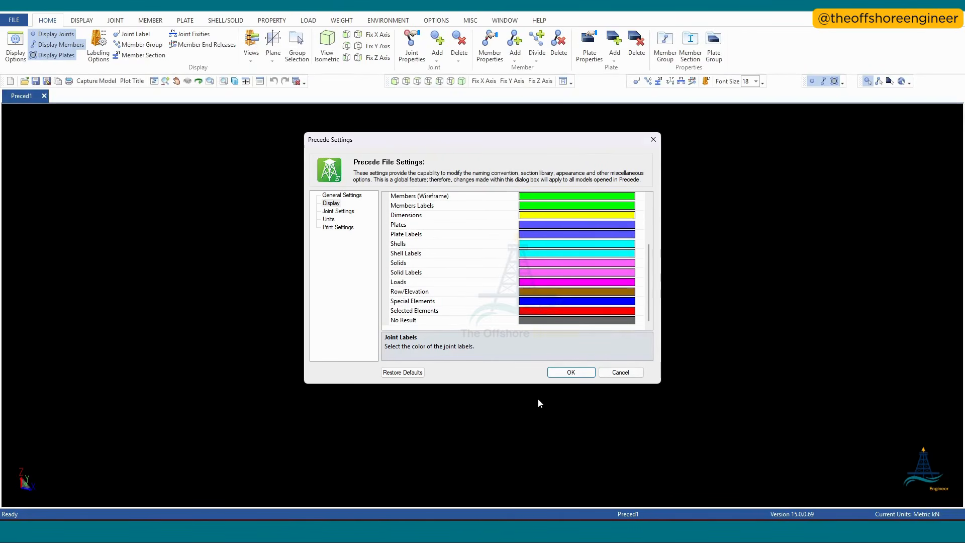
click(572, 372)
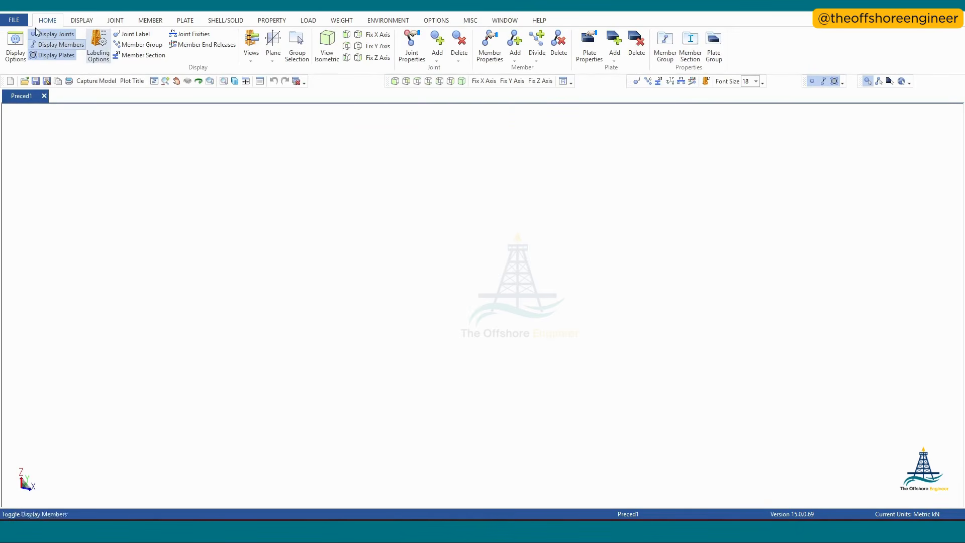
Step: Set the default unit of tubular ODs and WTs for member groups to mm in the Precede file settings
click(14, 20)
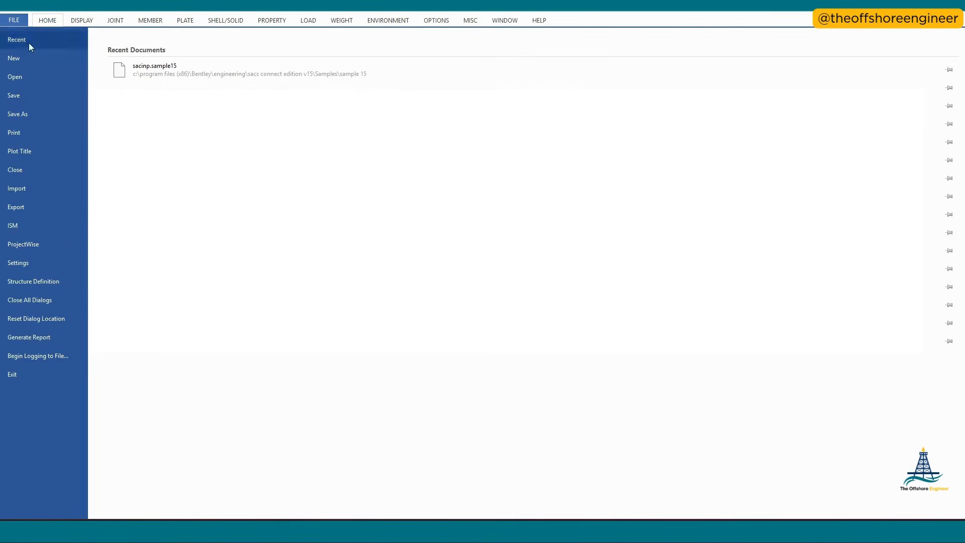
click(29, 260)
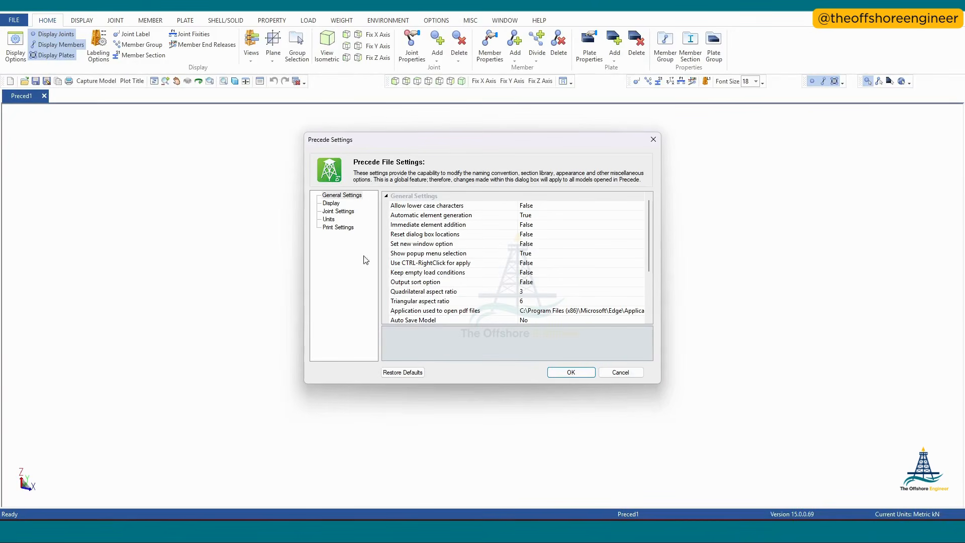
click(341, 214)
click(329, 220)
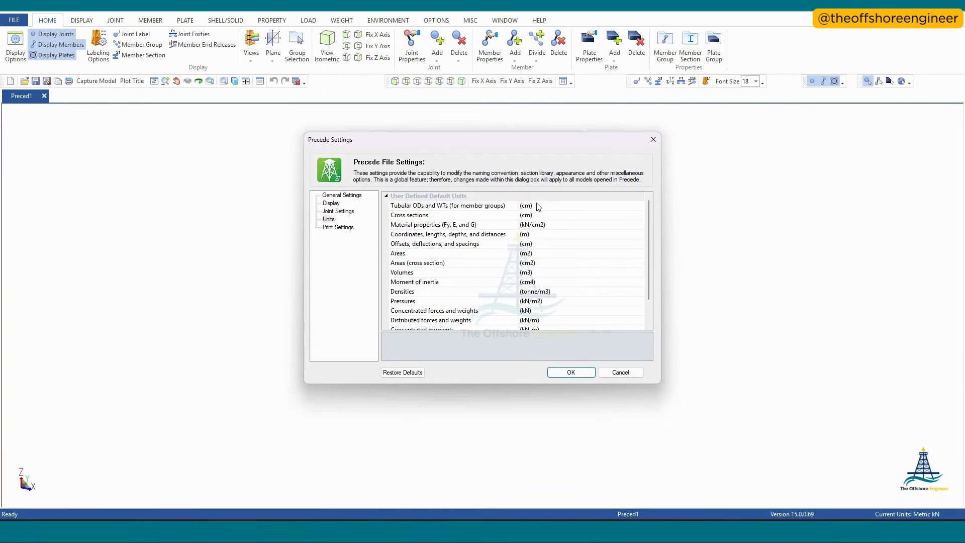
click(542, 207)
click(640, 206)
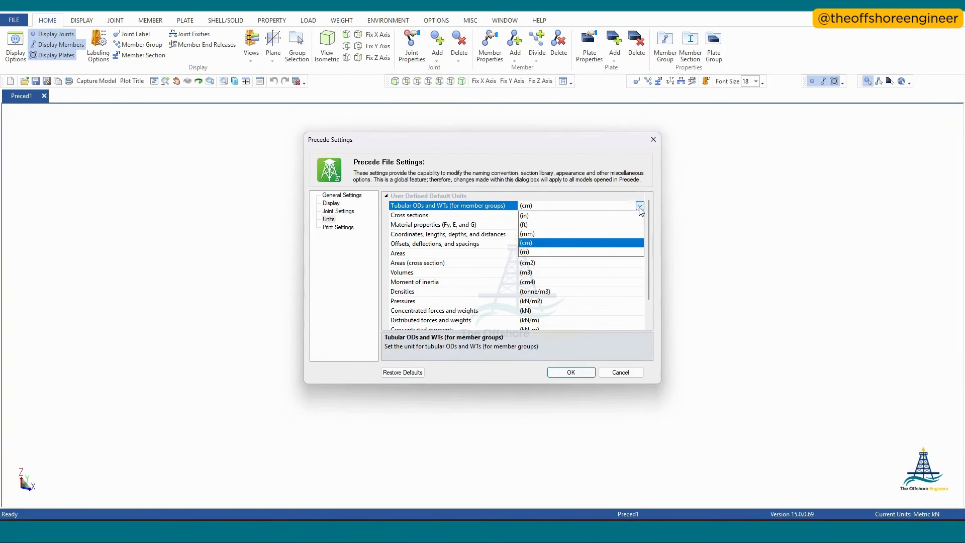
click(543, 238)
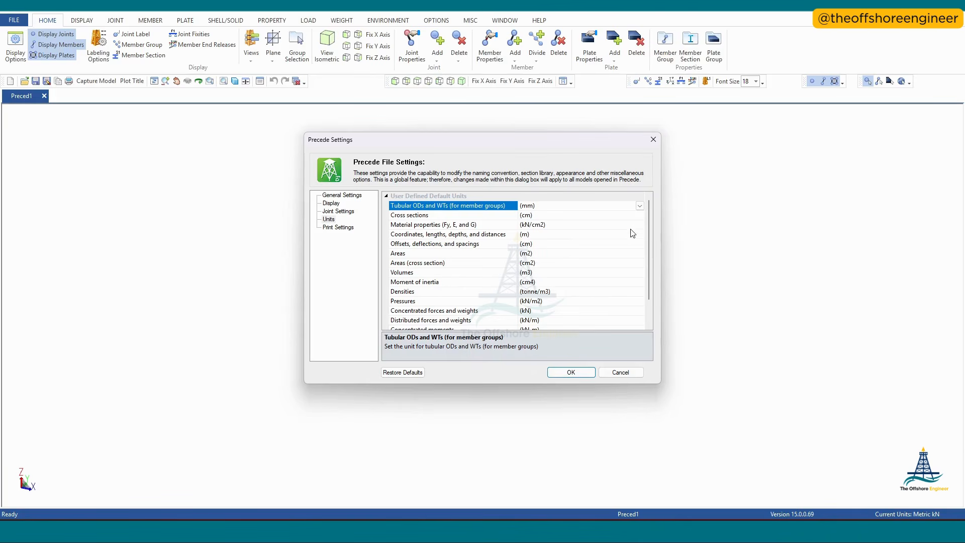
Step: Try inches for the tubular ODs and WTs unit, set it back to cm, and accept the settings
click(639, 205)
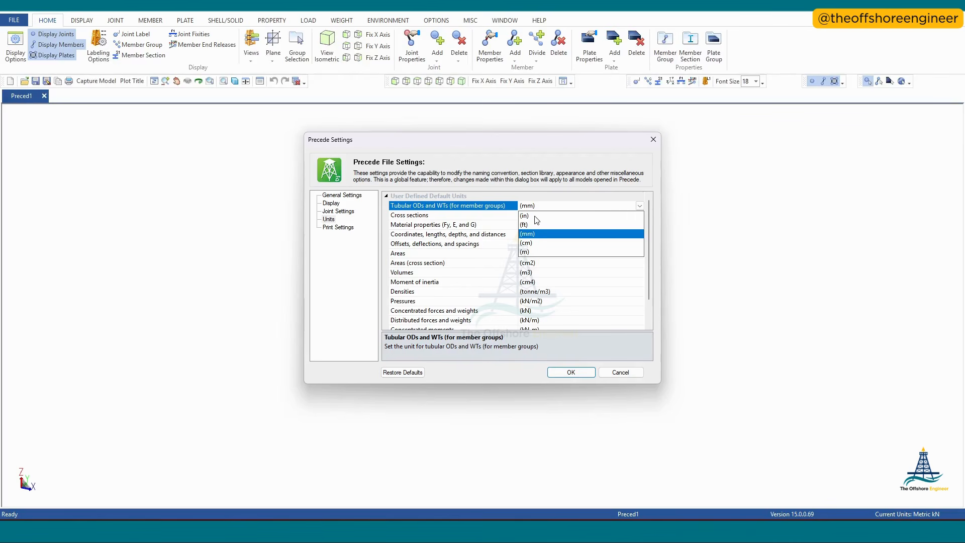
click(533, 216)
click(640, 205)
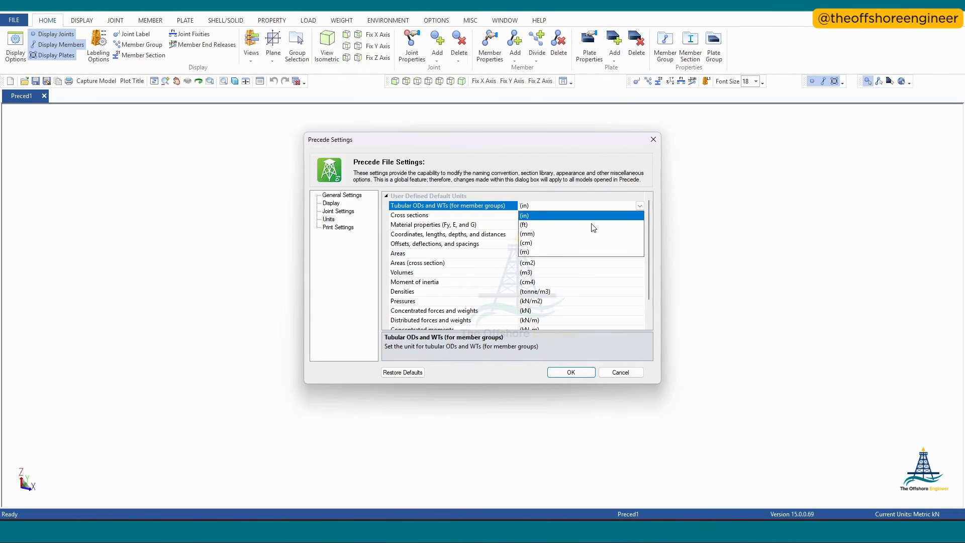
click(534, 244)
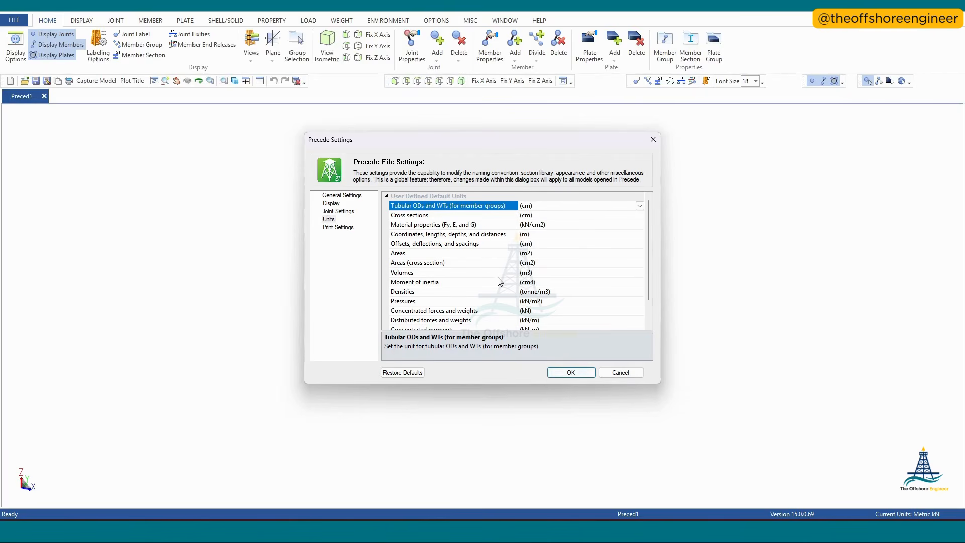
scroll(500, 280, down, 1)
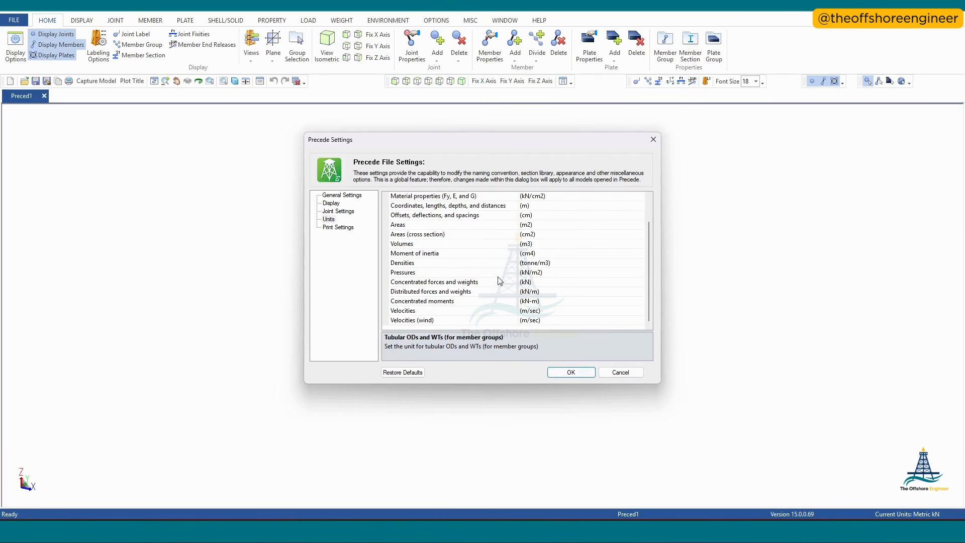
click(565, 374)
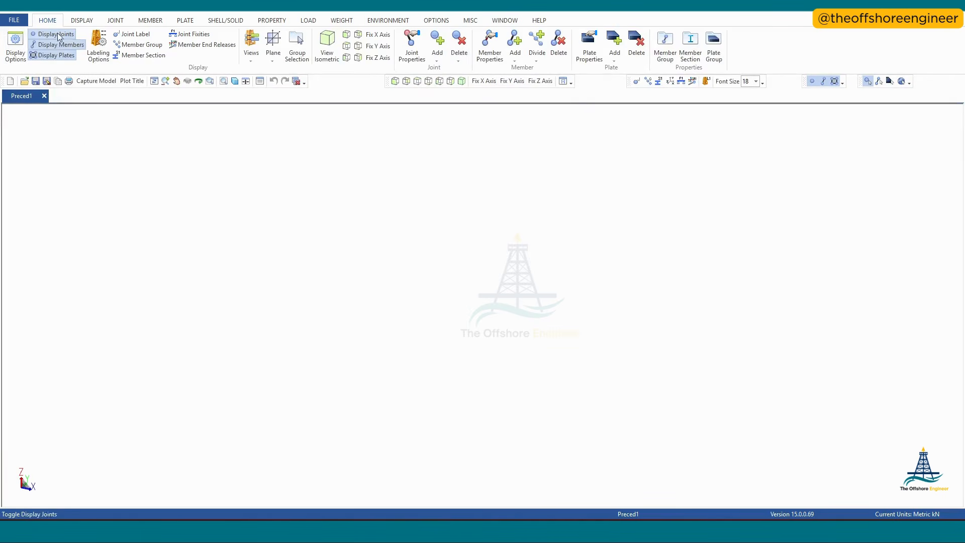
Step: Examine the available display, joint, member, plate, shell/solid, property, load, weight and environment commands
click(79, 21)
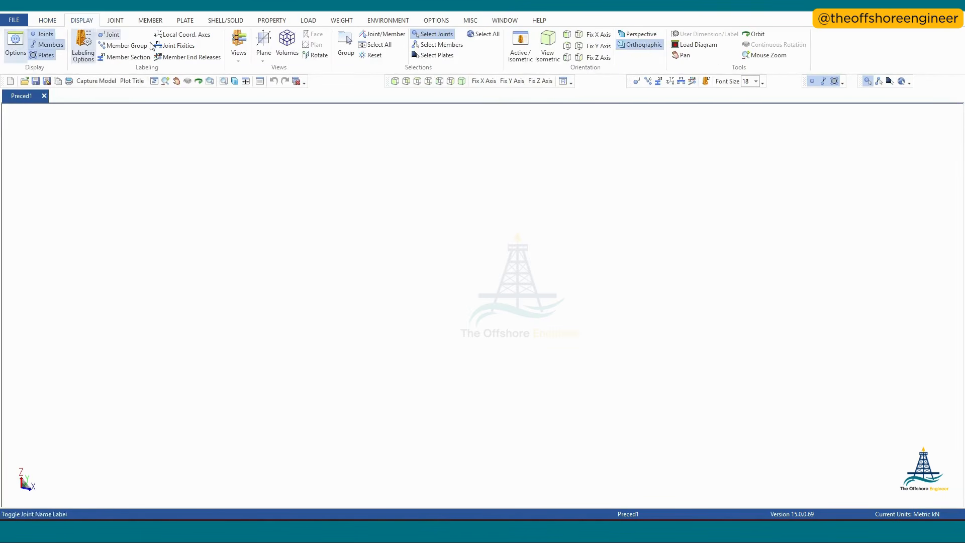
click(116, 21)
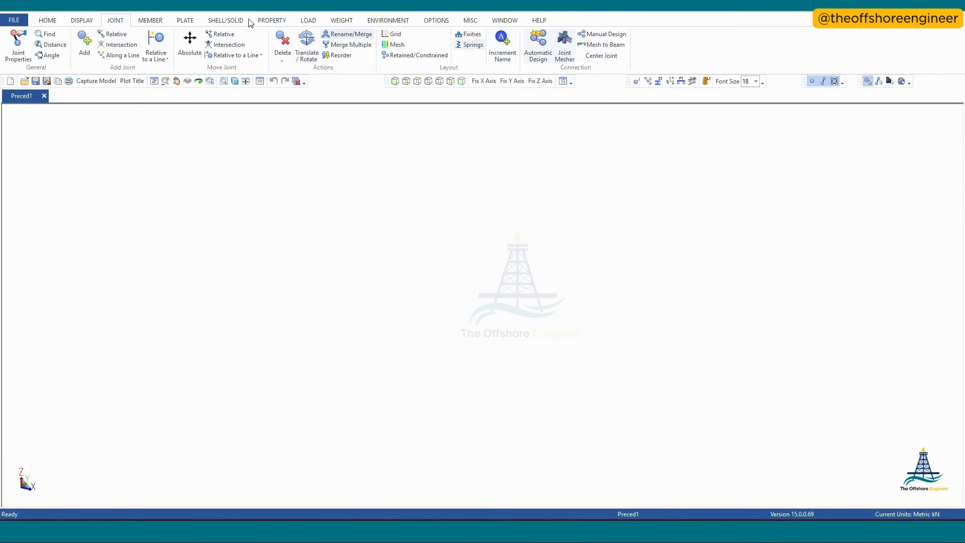
click(150, 20)
click(194, 24)
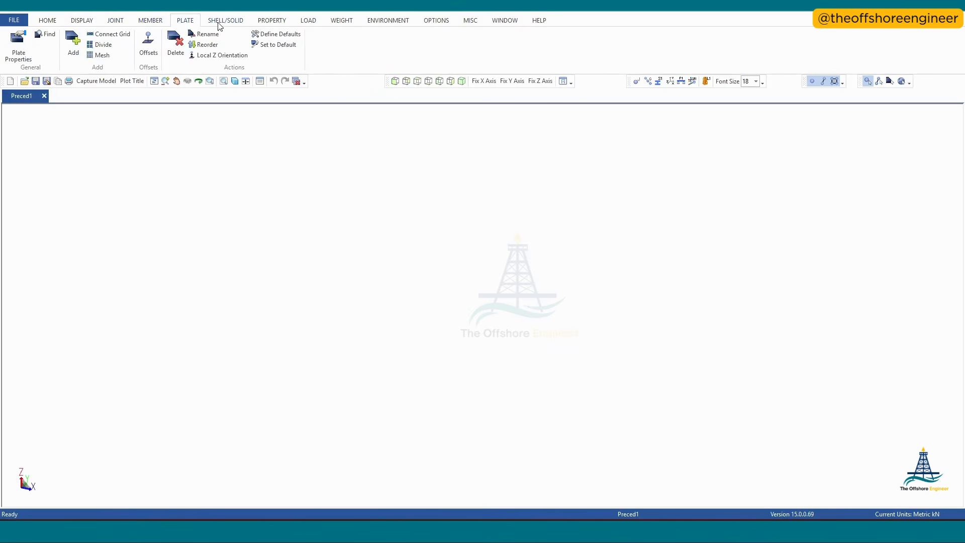
click(219, 23)
click(270, 23)
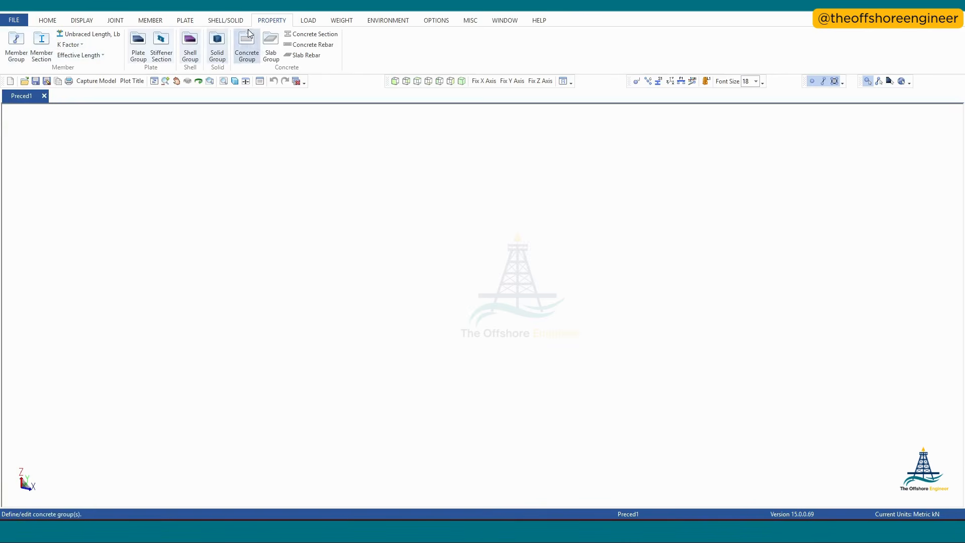
click(308, 22)
click(344, 24)
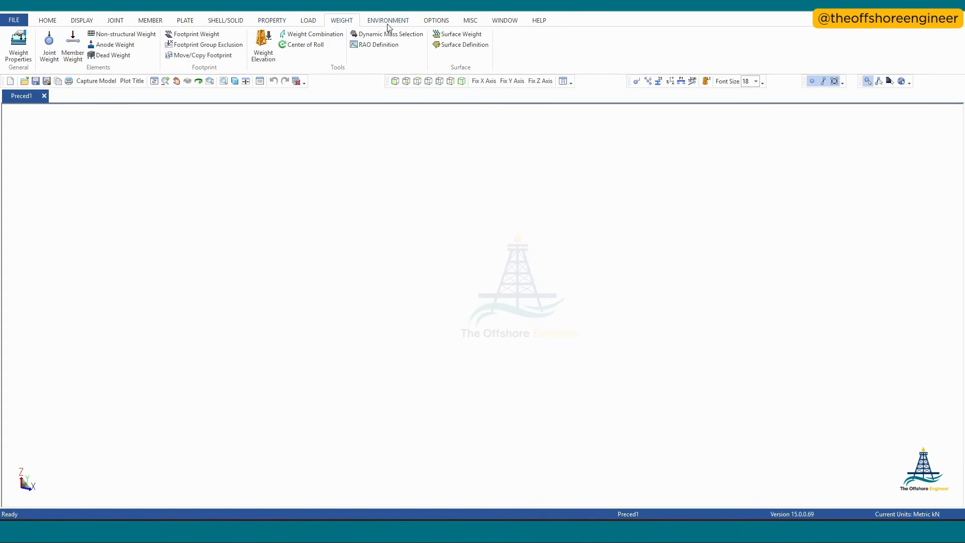
click(388, 23)
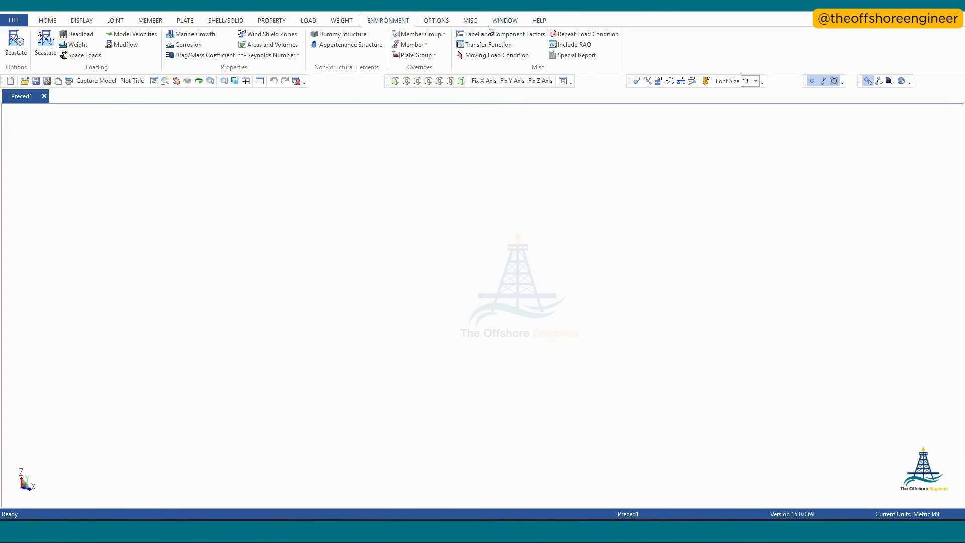
Step: Add an absolute joint named J001 at the origin, leaving its coordinates and fixity blank
click(116, 20)
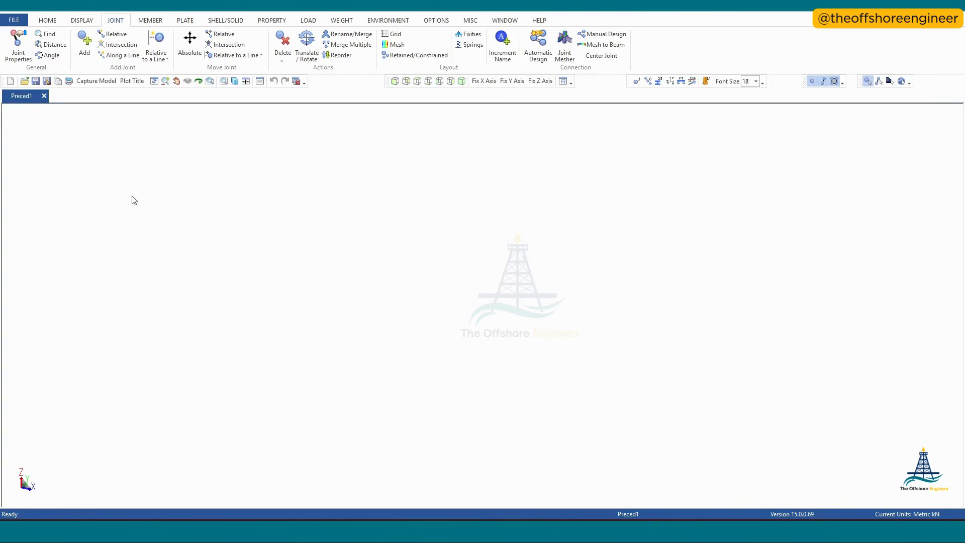
click(86, 53)
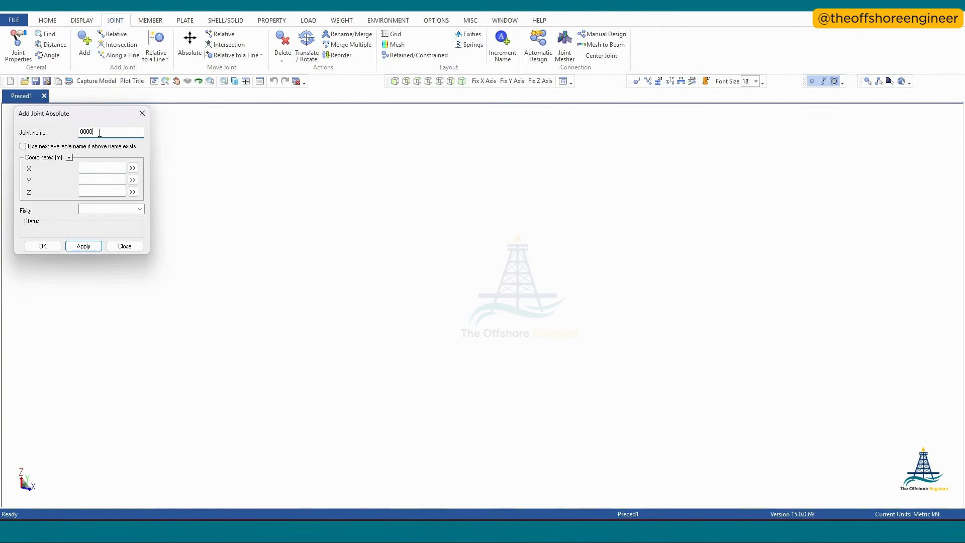
drag(95, 132, 79, 132)
text(J001)
click(89, 167)
click(140, 213)
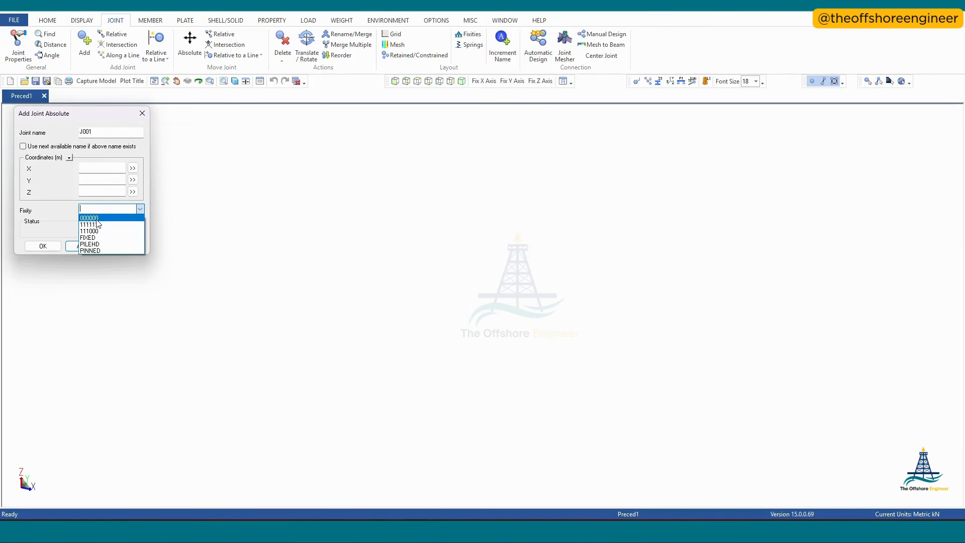
click(68, 217)
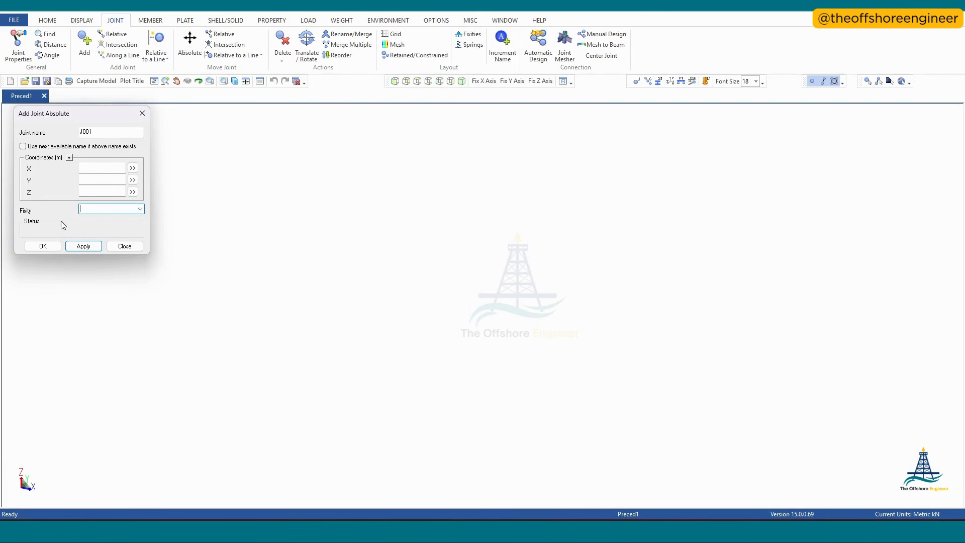
click(80, 246)
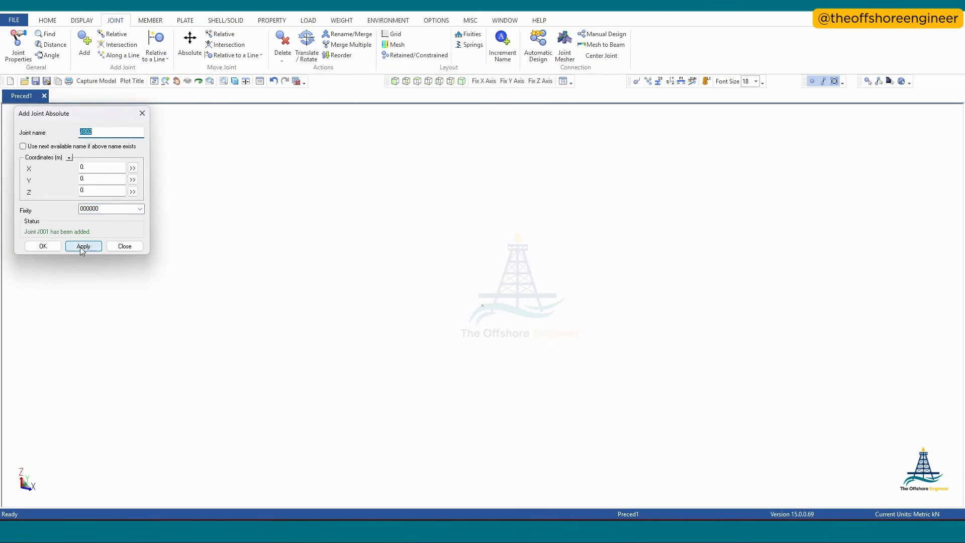
Step: Turn on the joint name labels for the new joint
scroll(528, 337, up, 3)
scroll(446, 307, up, 3)
click(637, 83)
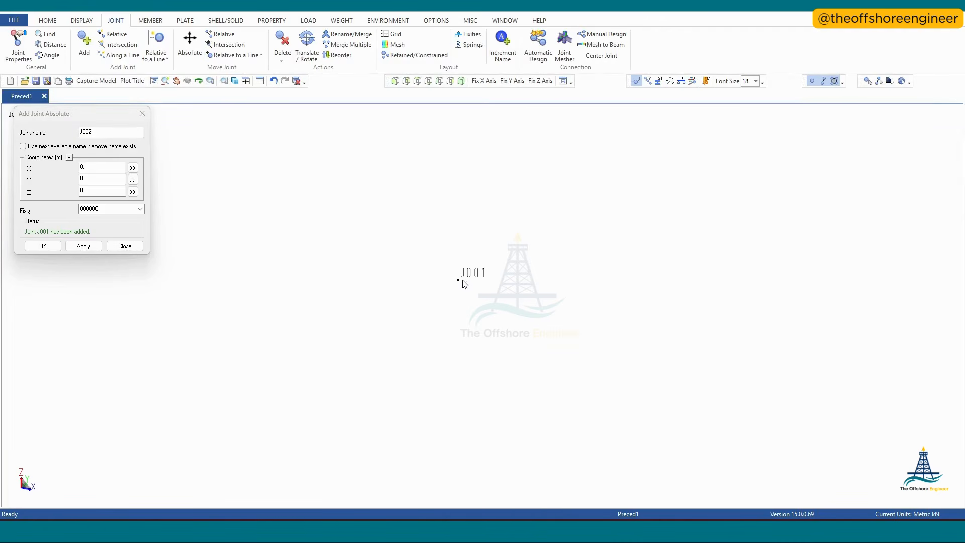
Step: Switch the labelling to joint fixities, and turn the fixities label off again
click(85, 21)
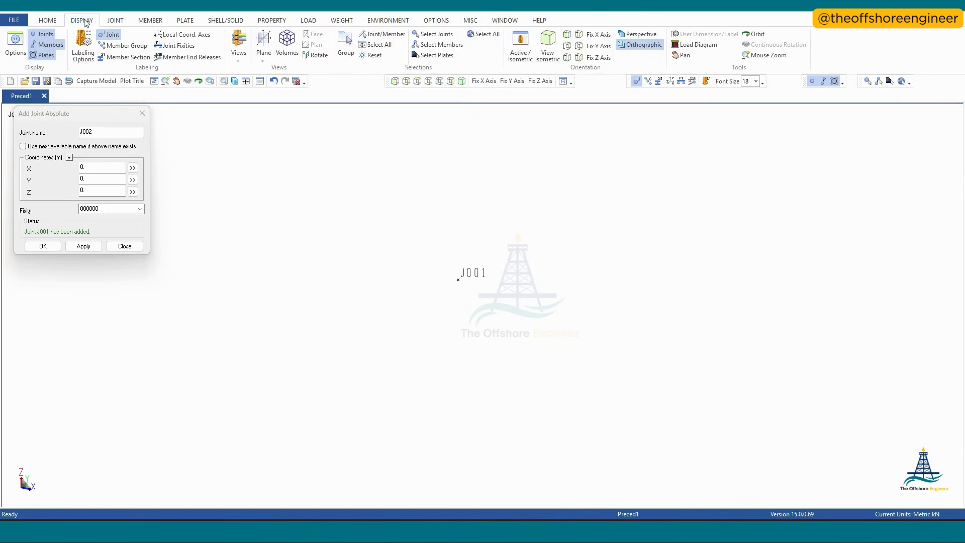
click(187, 48)
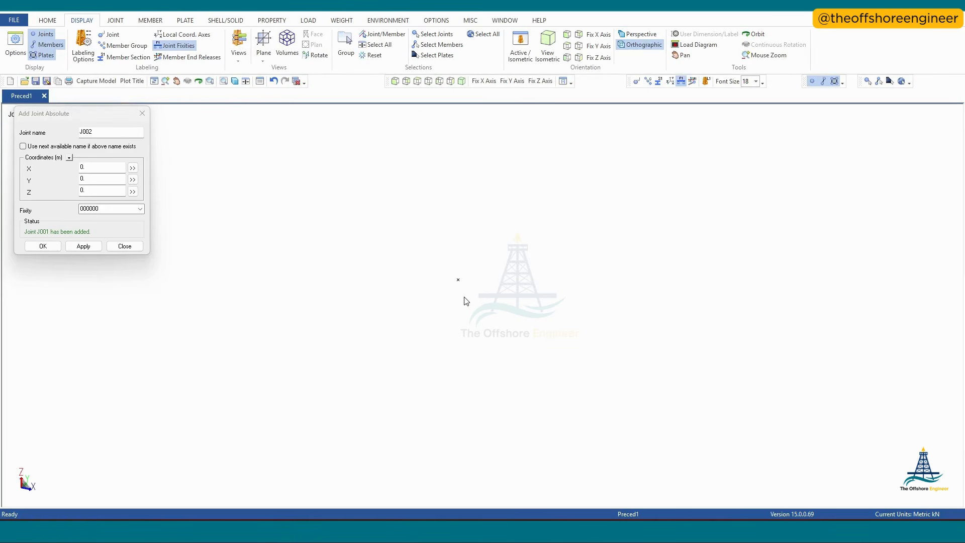
click(174, 47)
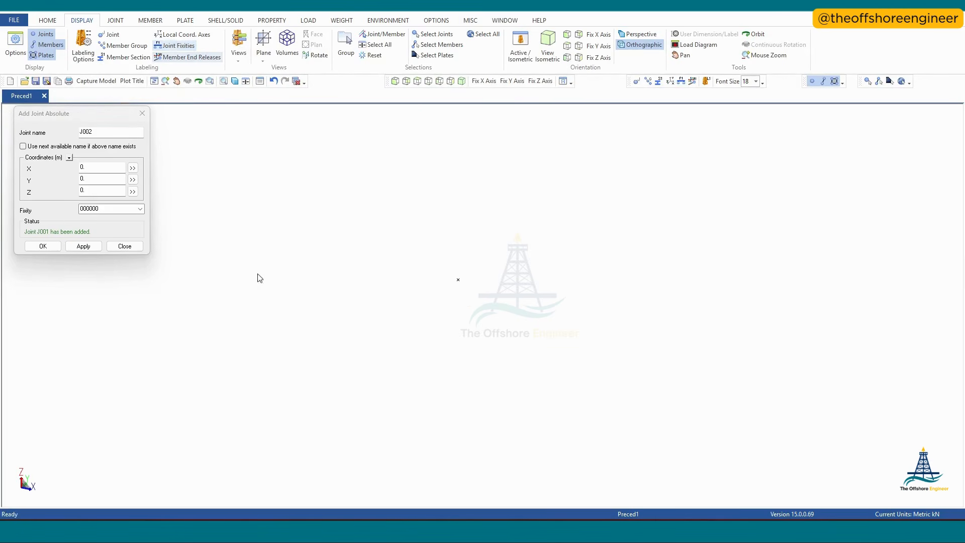
Step: Add an absolute joint J002 at X = 5 m, Y = 0 and Z = 0, and turn on the joint name labels
scroll(246, 278, down, 3)
scroll(246, 277, down, 3)
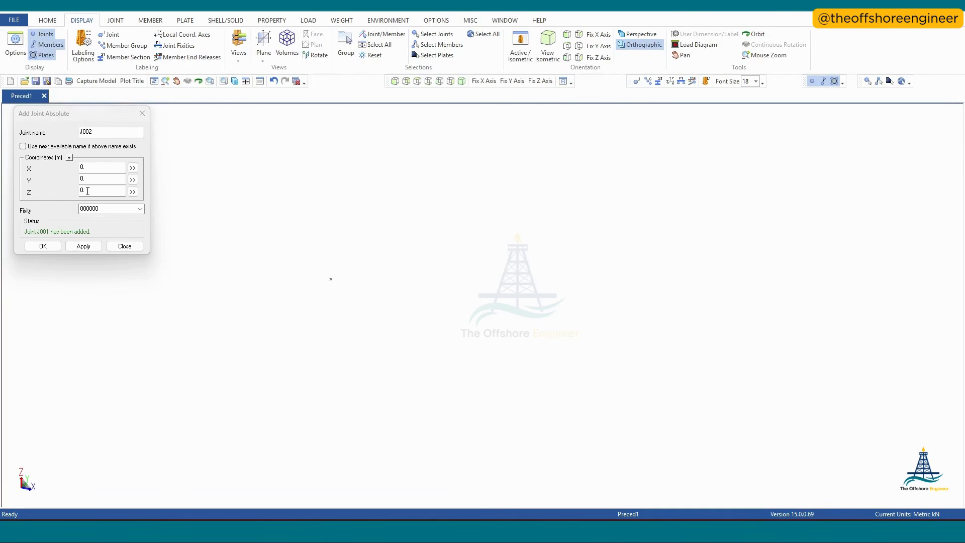
click(69, 169)
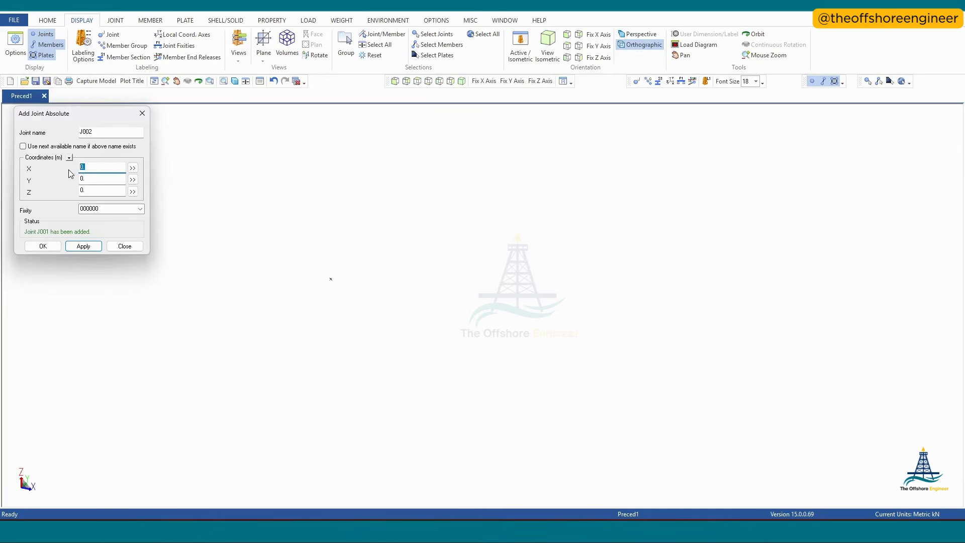
text(5)
click(90, 248)
click(636, 81)
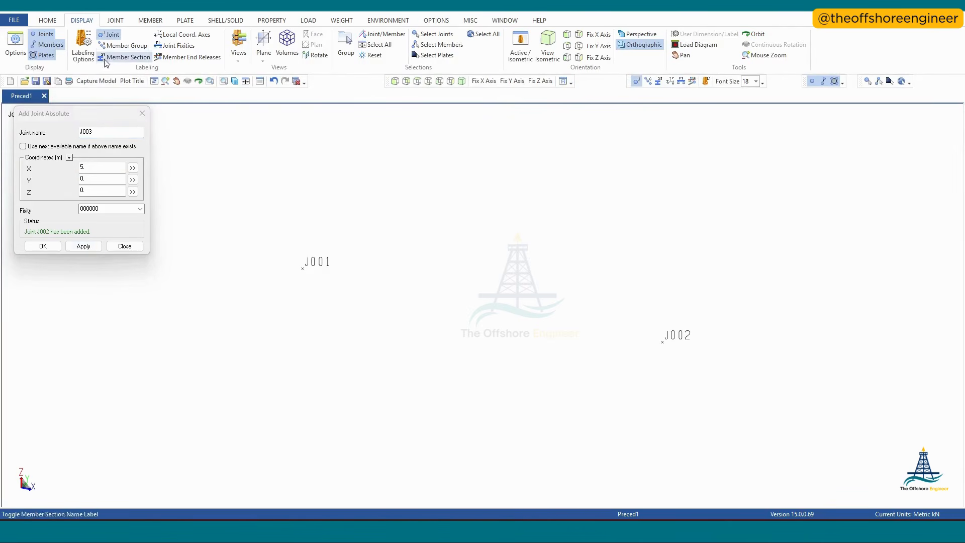
Step: Measure the distance between joints J001 and J002
click(115, 20)
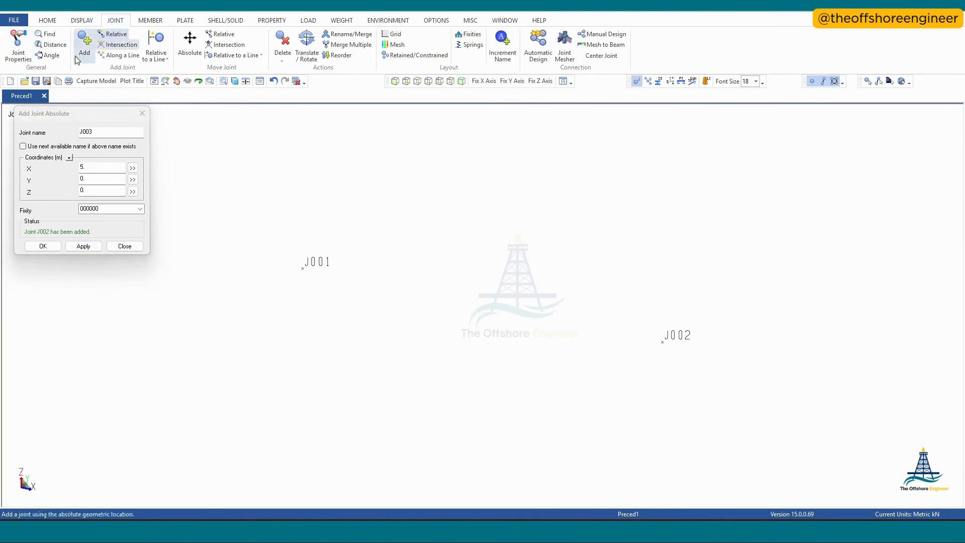
click(51, 44)
click(303, 269)
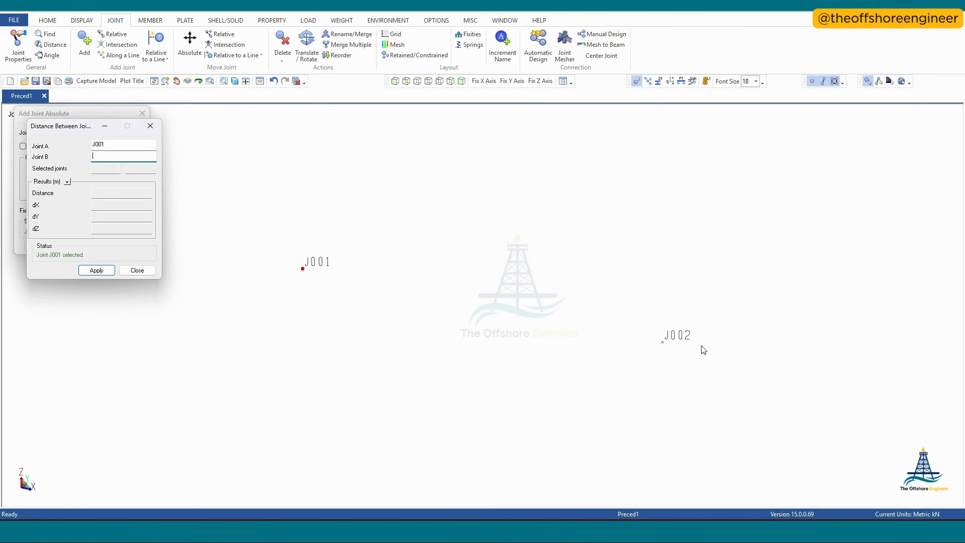
click(663, 343)
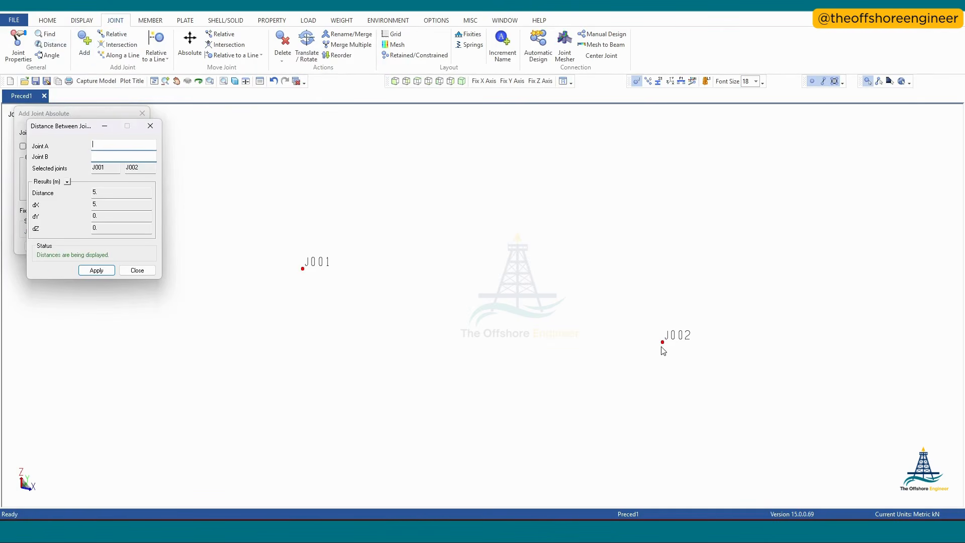
click(151, 126)
Step: Undo the addition of joint J002 and leave the absolute joint command
key(ctrl+z)
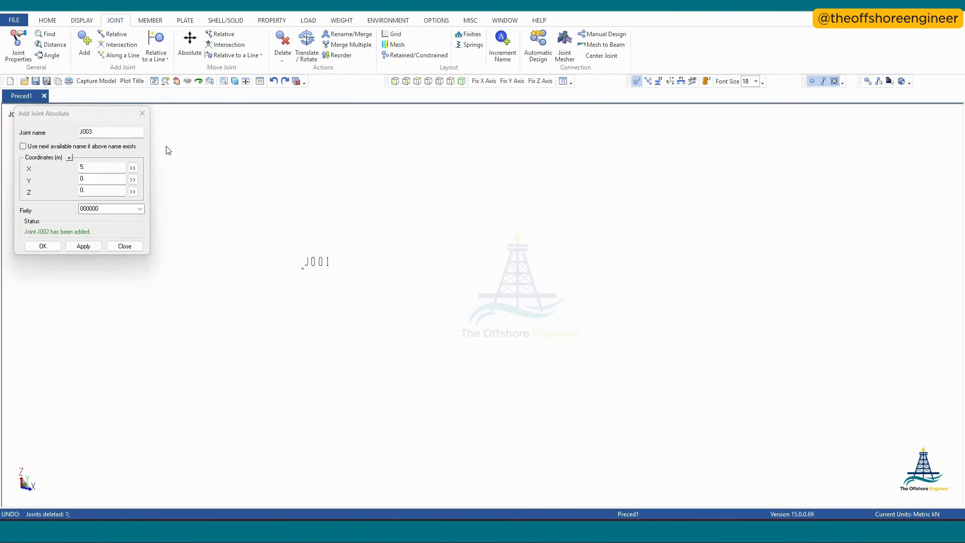
click(143, 118)
click(143, 118)
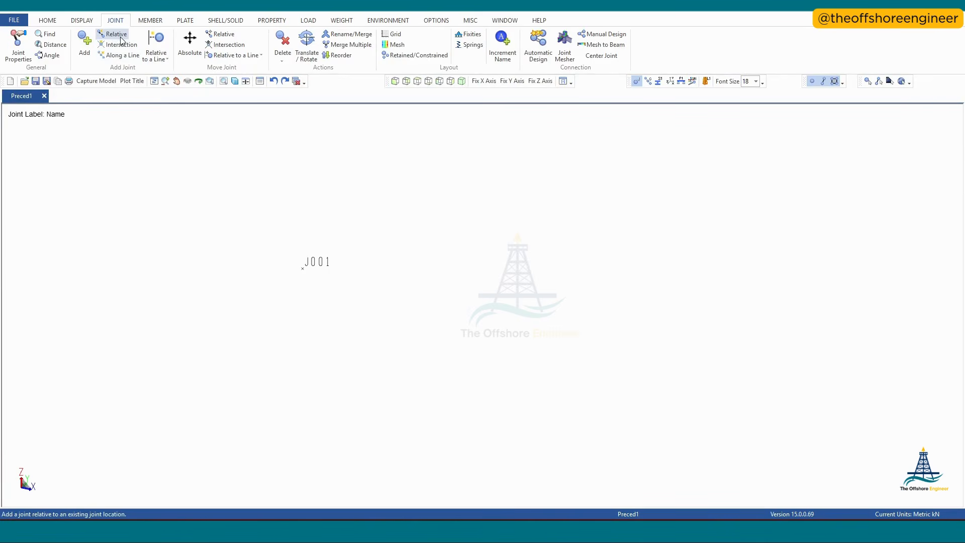
Step: Add a relative joint named J002 with reference joint J001 and an X offset of 5 m
click(121, 40)
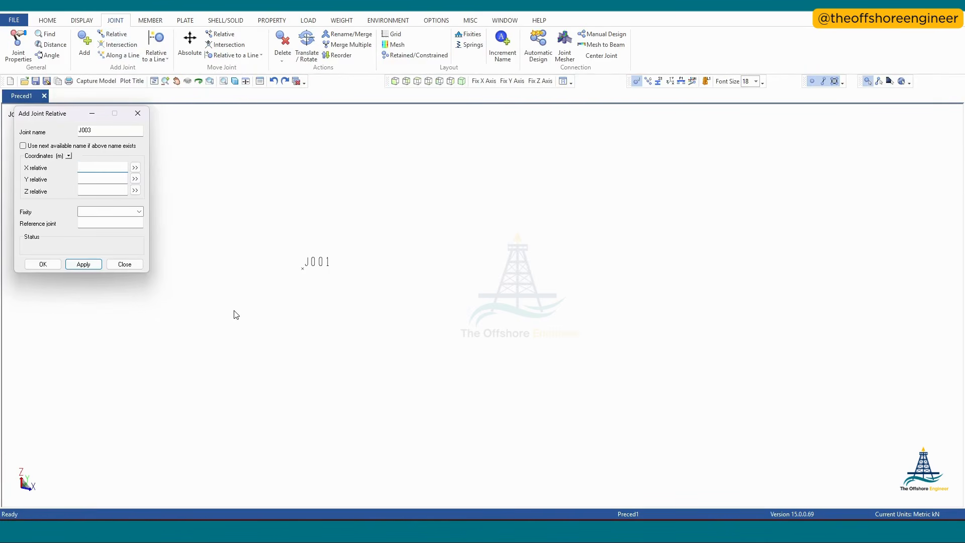
click(303, 269)
click(99, 133)
key(BackSpace)
text(2)
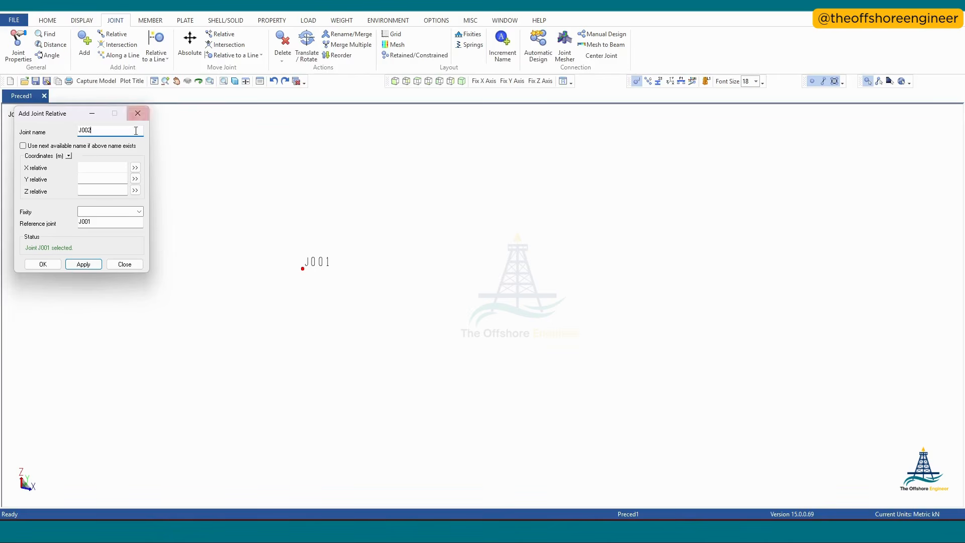
click(93, 168)
text(5.)
key(Return)
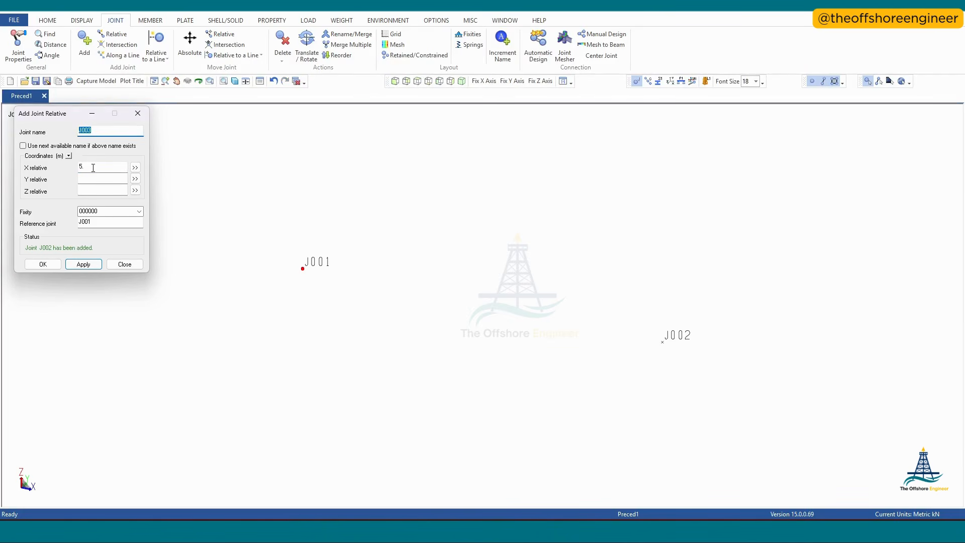
click(137, 113)
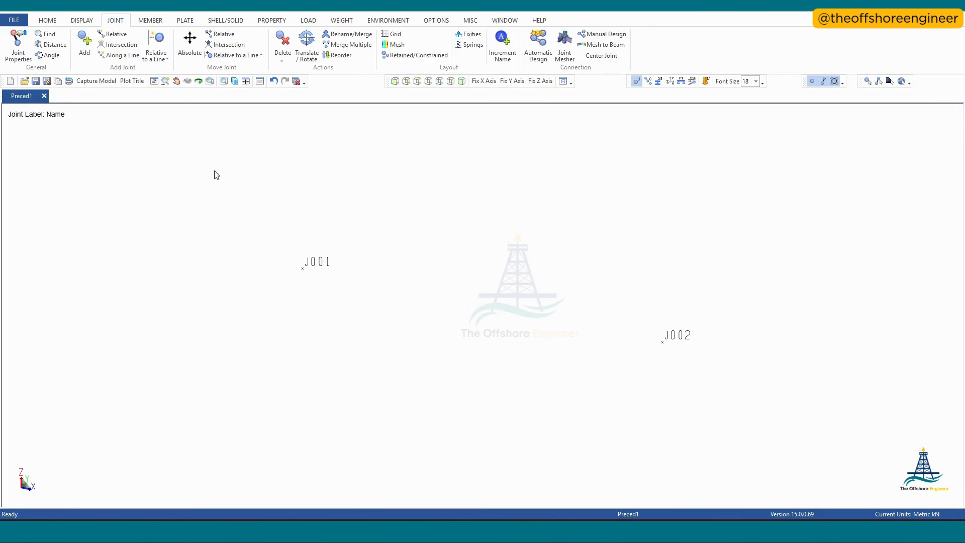
Step: Add an individual member from J001 to J002 with group label BM, and turn on the member group labels
click(150, 20)
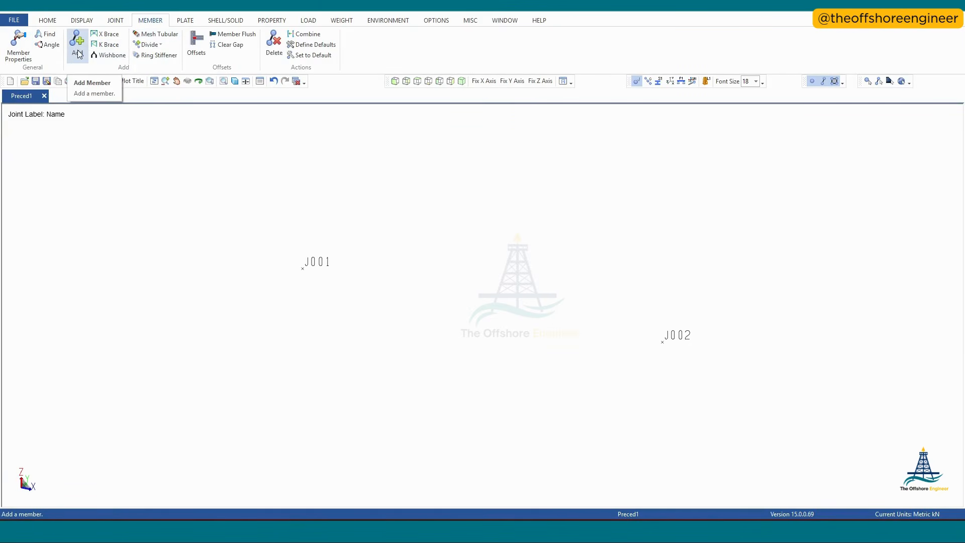
click(78, 50)
drag(54, 131, 135, 269)
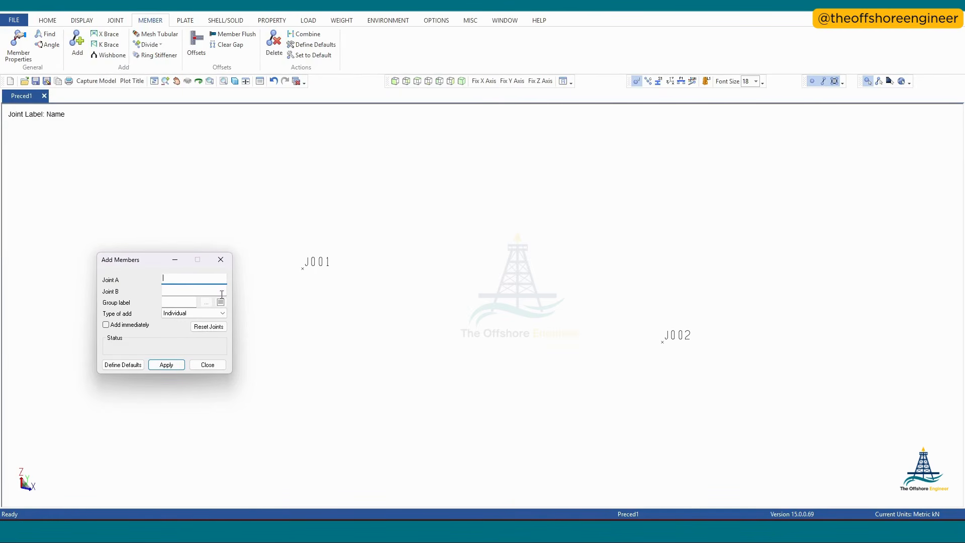
click(303, 269)
click(663, 342)
text(BM)
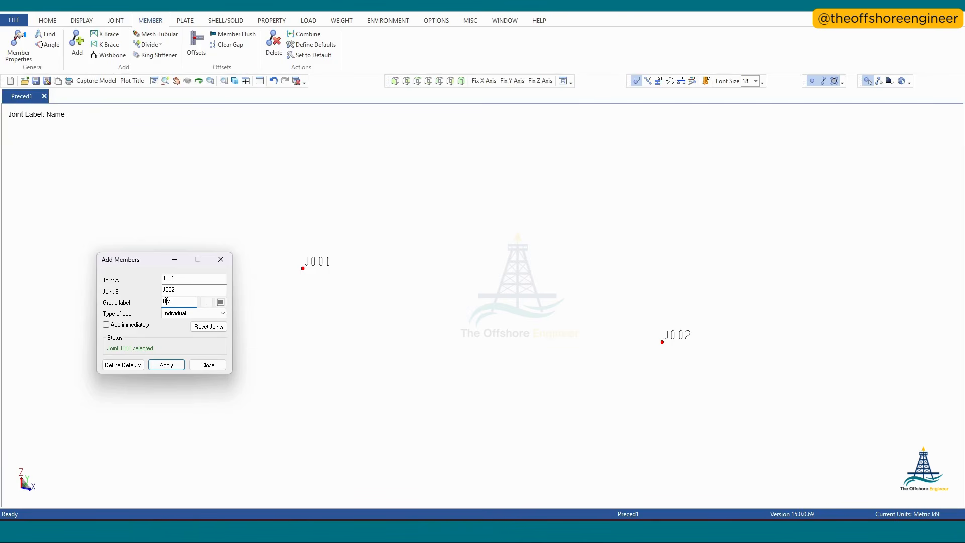
click(186, 313)
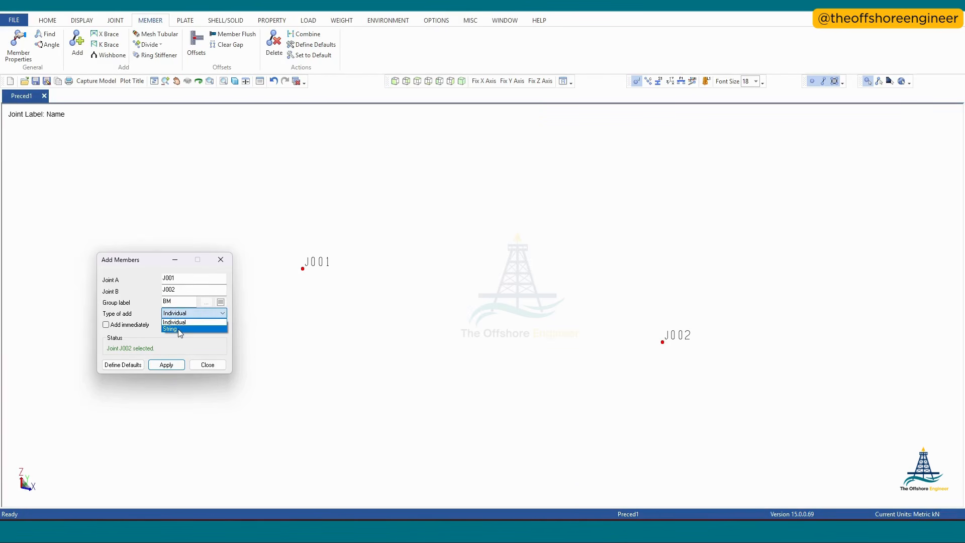
click(159, 339)
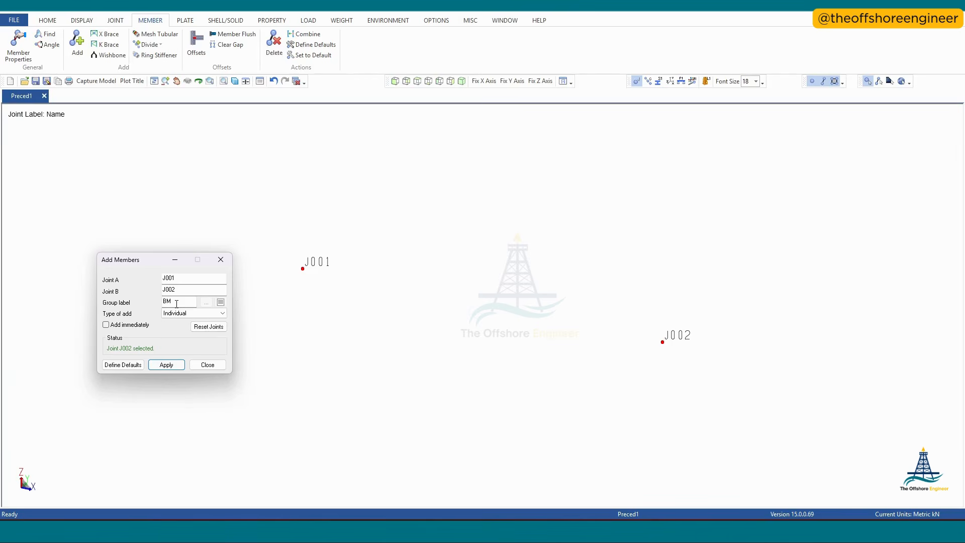
click(170, 366)
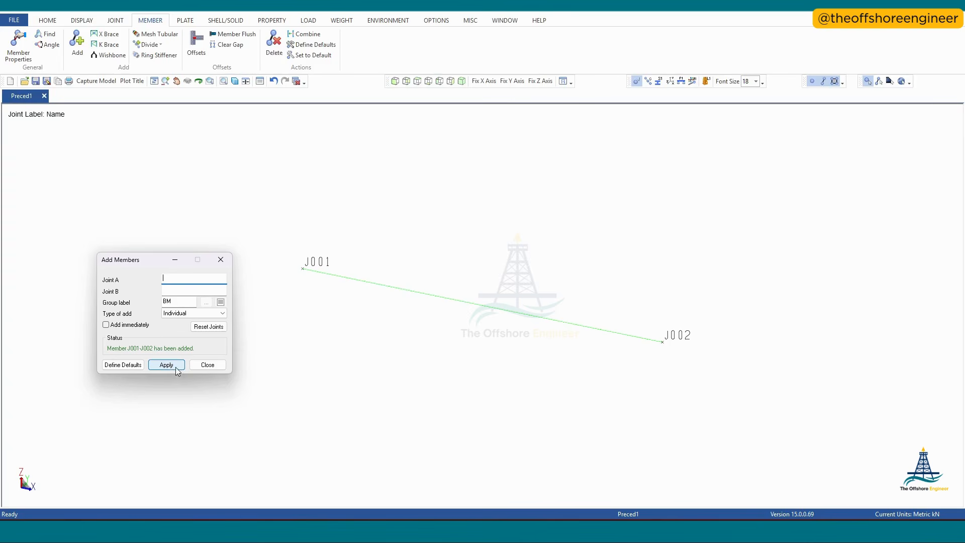
click(207, 365)
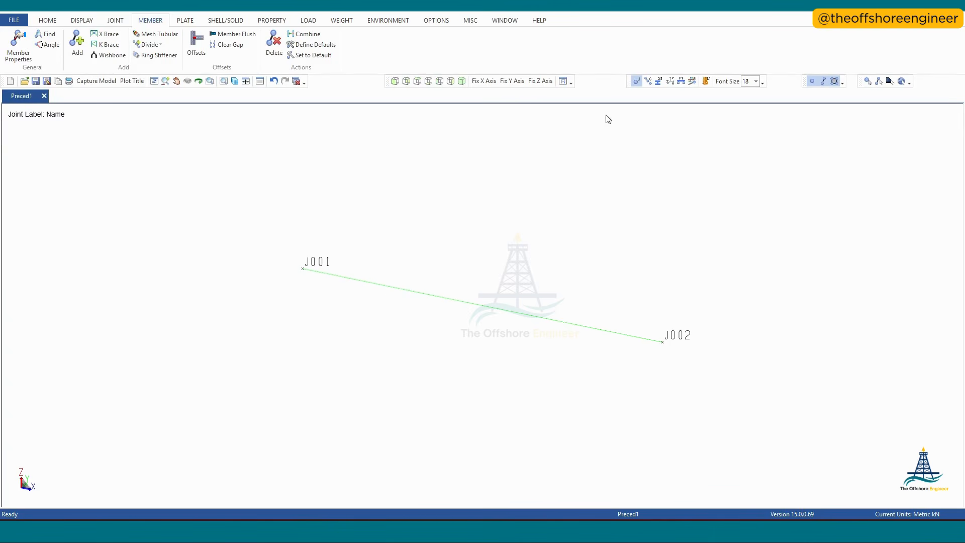
click(648, 83)
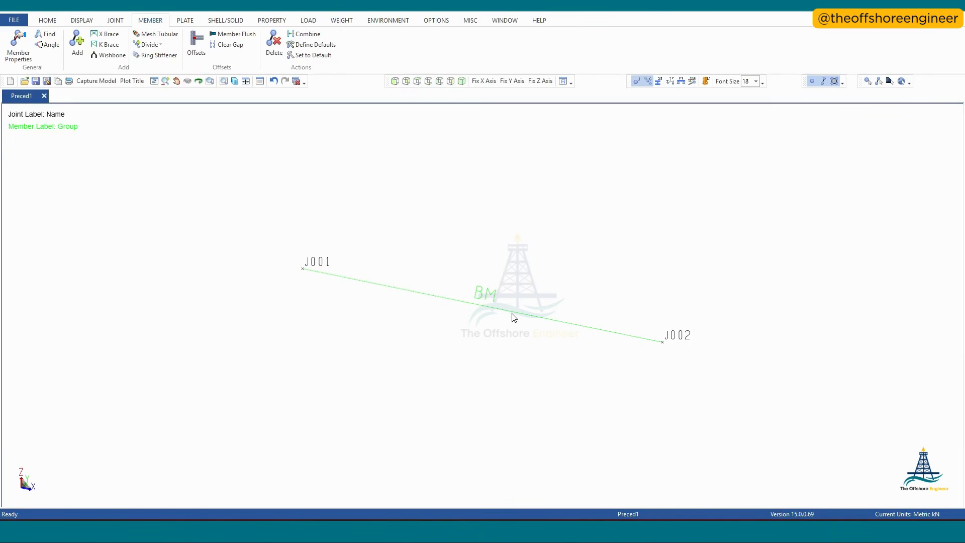
Step: Start defining the undefined member group BM and set its group type to Tubular (OD&WT)
click(267, 22)
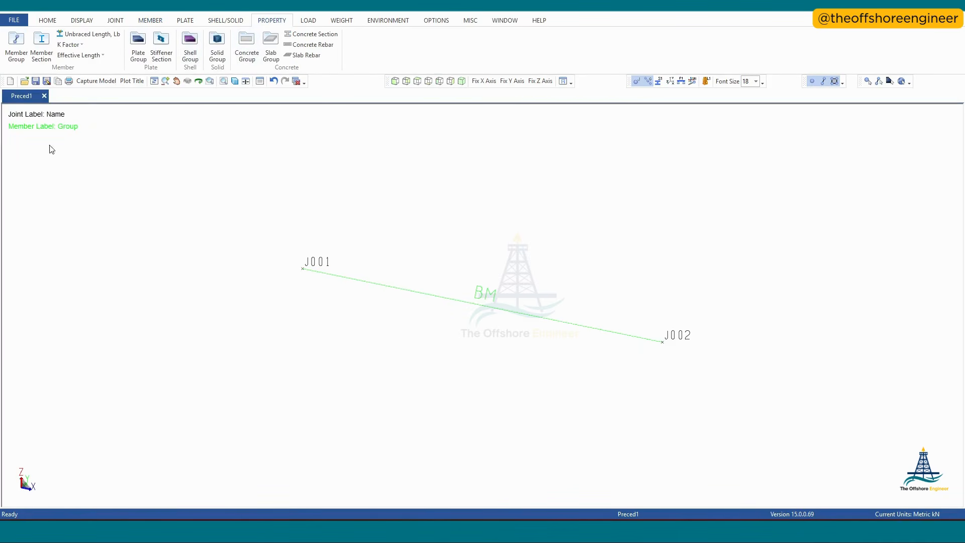
click(14, 54)
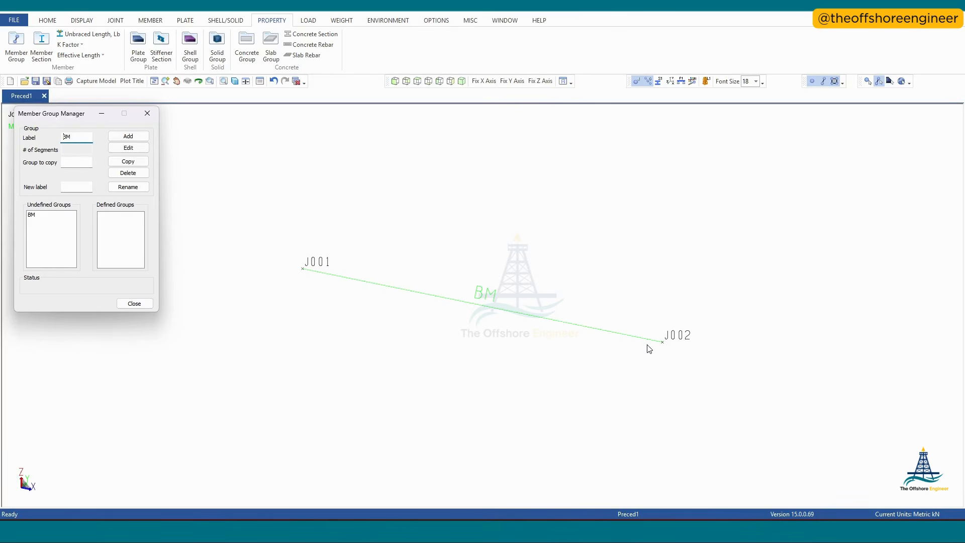
mouse_move(649, 349)
click(45, 215)
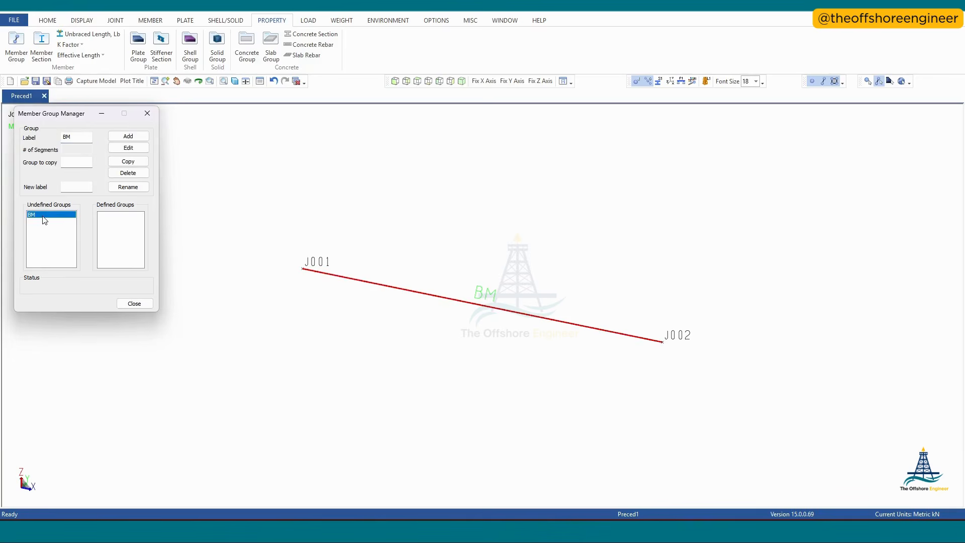
click(129, 137)
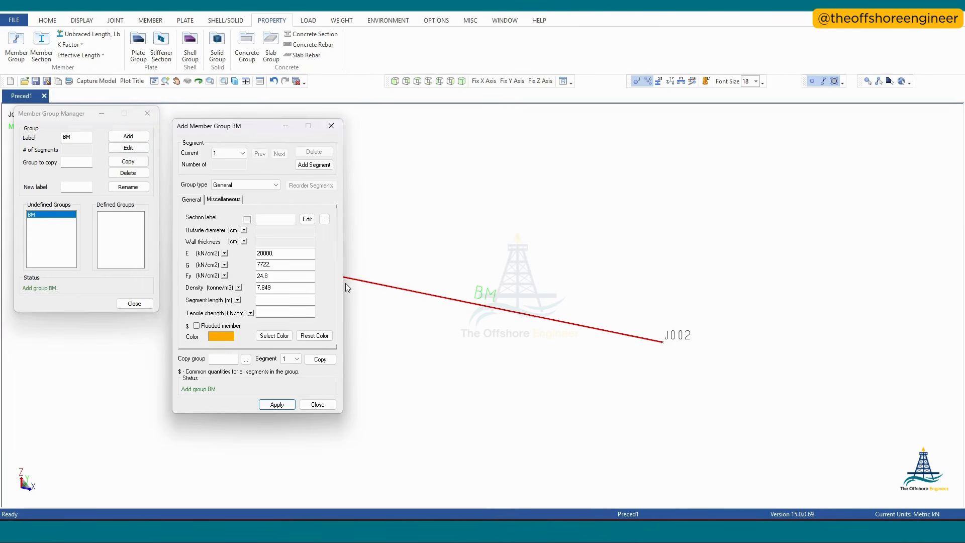
mouse_move(217, 131)
mouse_down()
mouse_move(214, 187)
mouse_move(202, 138)
mouse_move(203, 123)
mouse_move(217, 121)
mouse_up()
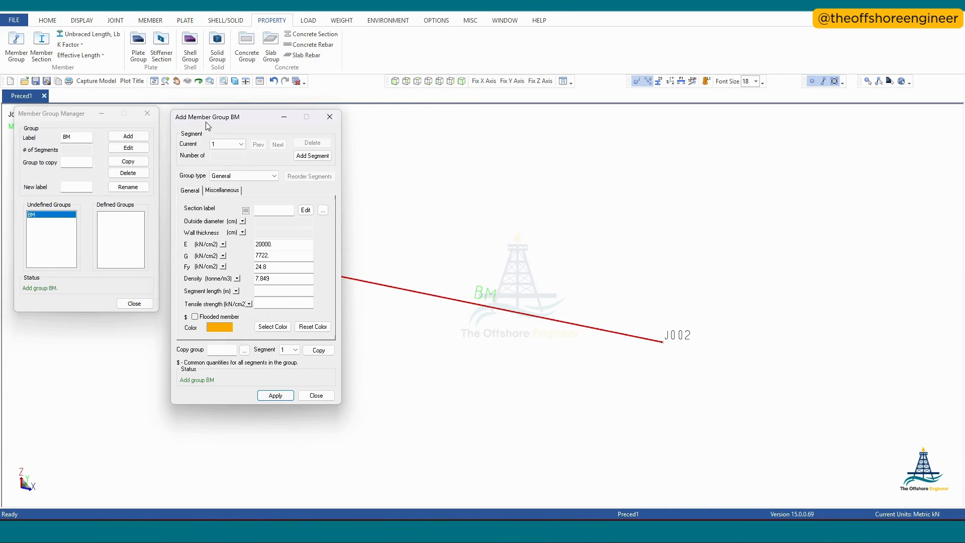
drag(207, 122, 134, 124)
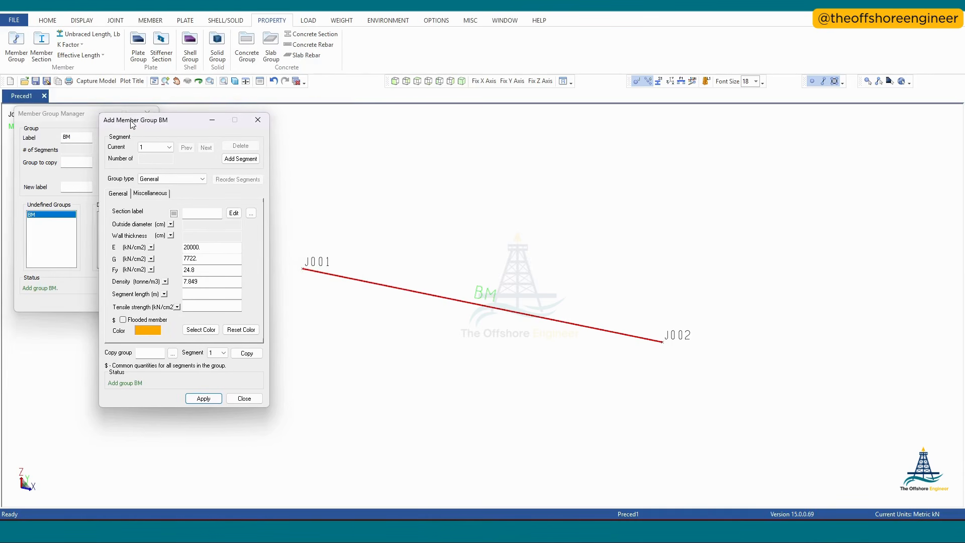
click(174, 179)
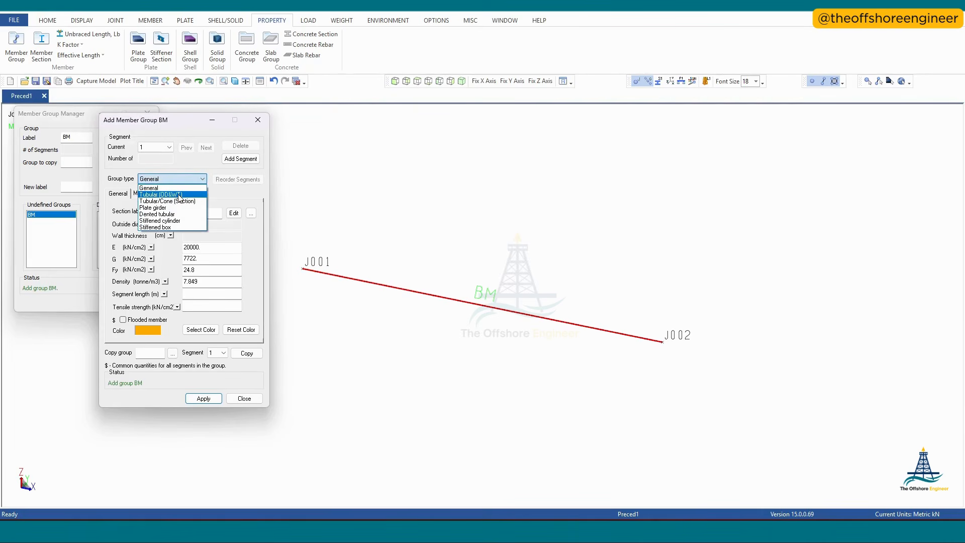
click(179, 196)
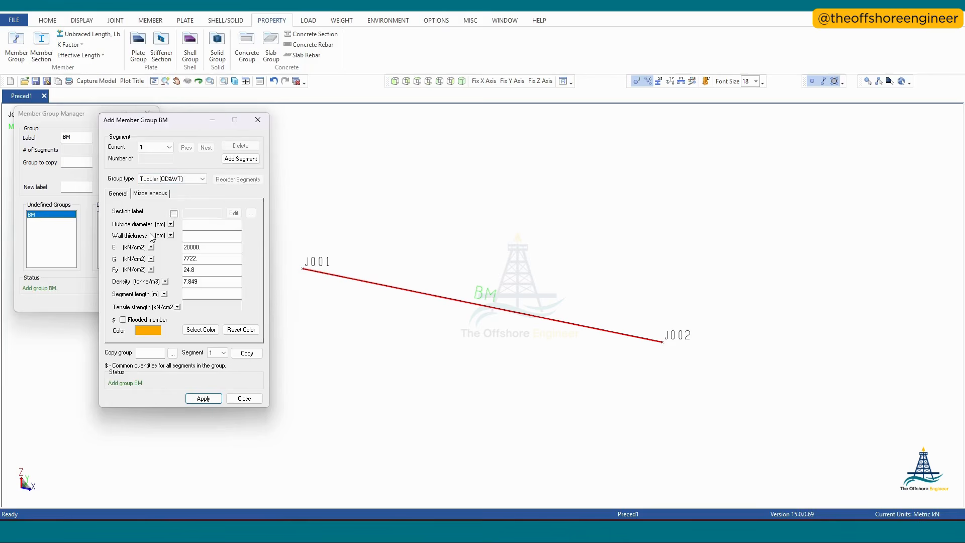
Step: Give group BM a 10 cm outside diameter, 1 cm wall thickness and Fy of 35.5 kN/cm2, and apply the definition
click(198, 226)
text(10)
click(203, 236)
double_click(213, 271)
text(35.5)
click(205, 400)
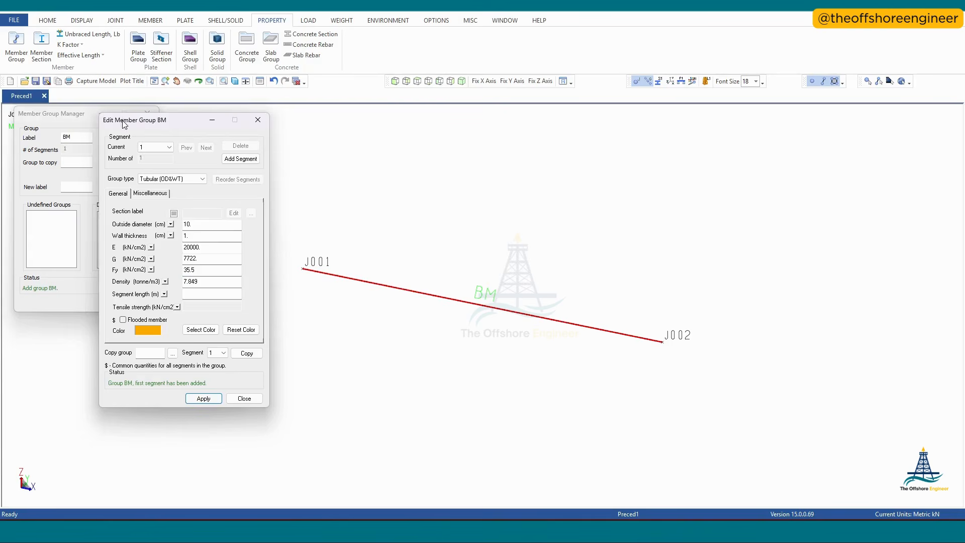
Step: Display the member as a shaded solid, close the BM group definition, and inspect the tube's end at J002
drag(123, 123, 780, 145)
click(522, 269)
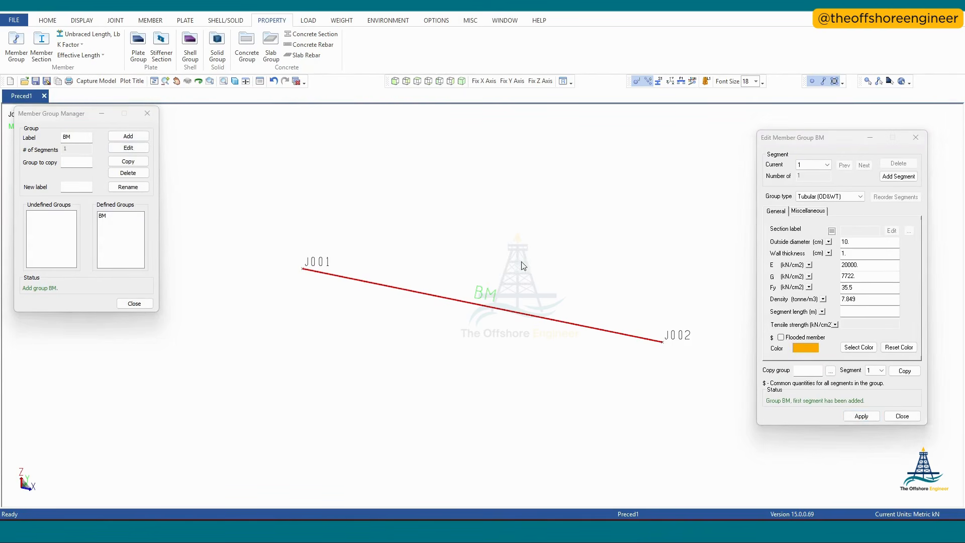
click(235, 82)
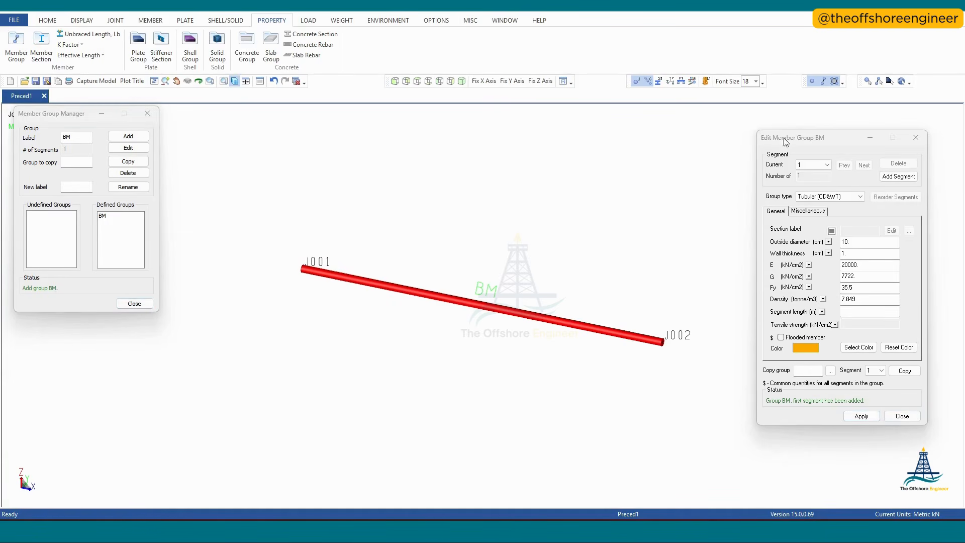
click(903, 418)
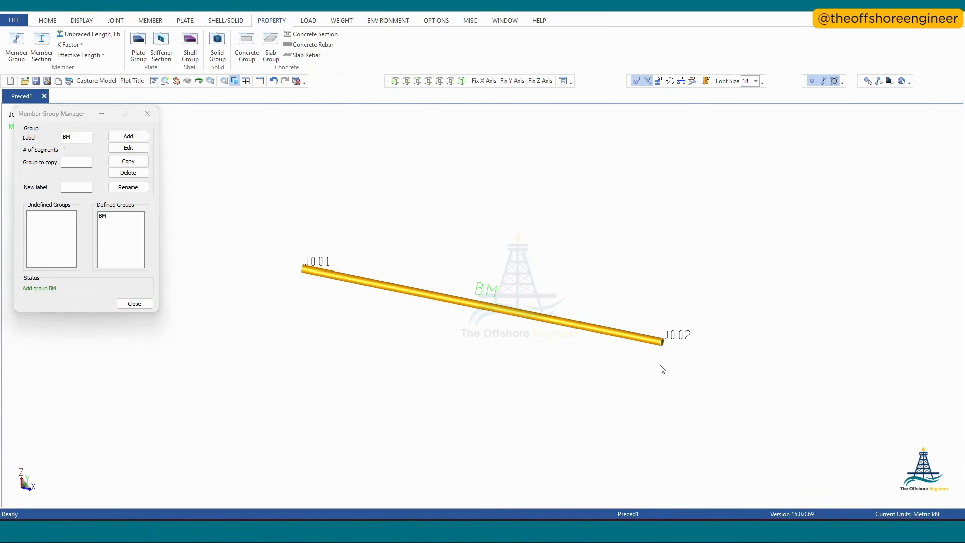
scroll(670, 342, up, 5)
scroll(673, 322, up, 3)
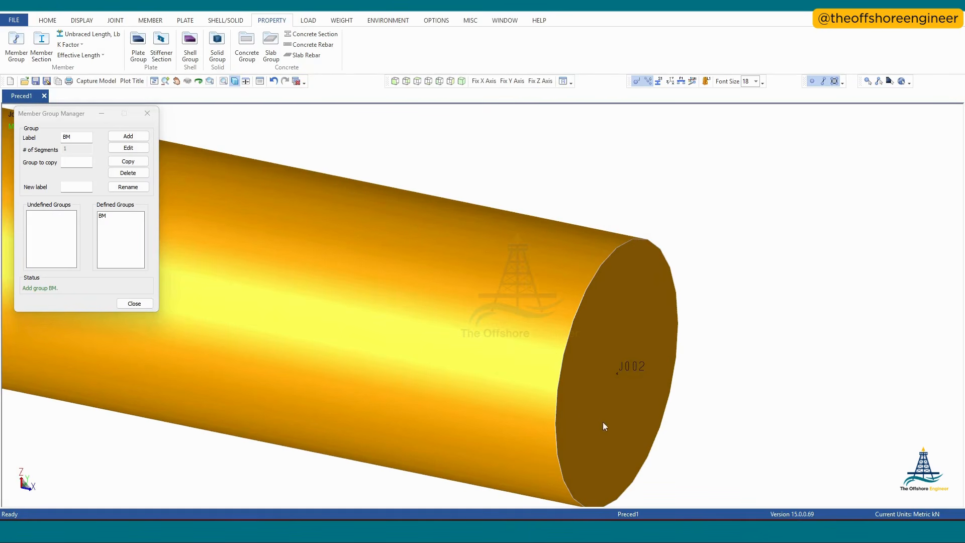
scroll(694, 377, down, 8)
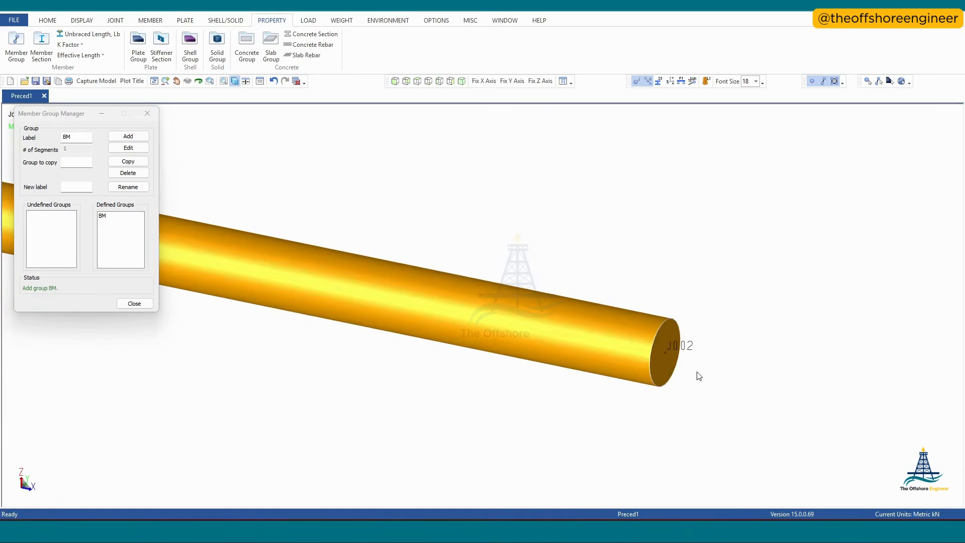
scroll(656, 380, down, 5)
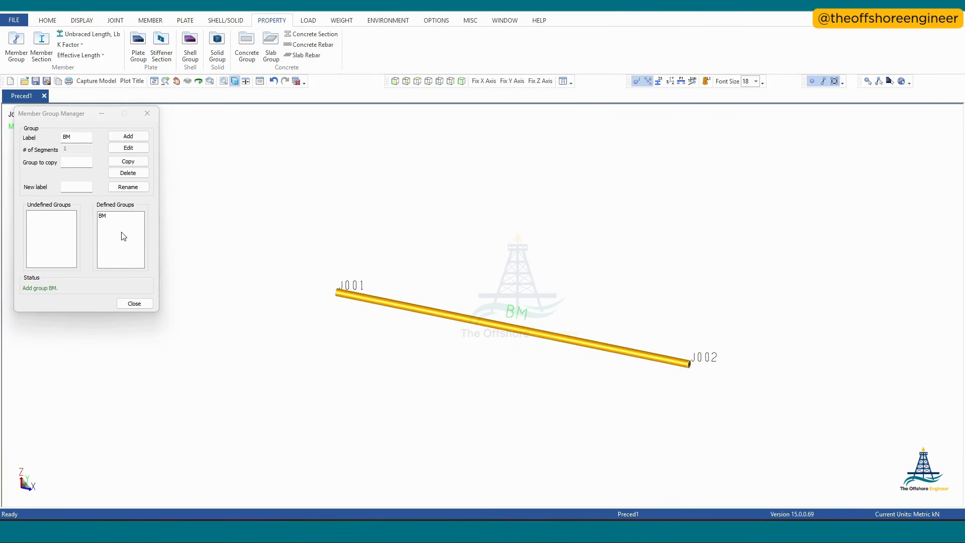
Step: Open the defined member group BM for editing and set its group type to General
click(105, 217)
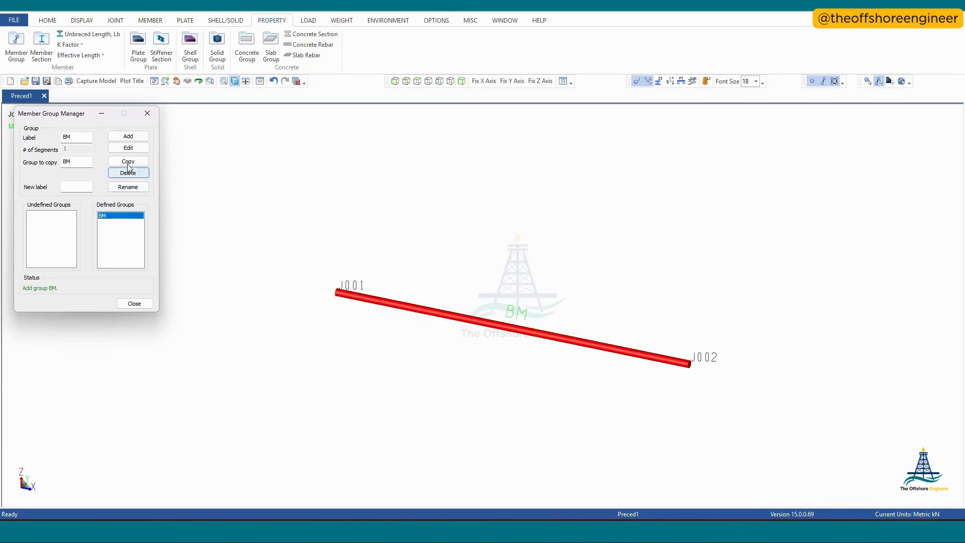
click(130, 148)
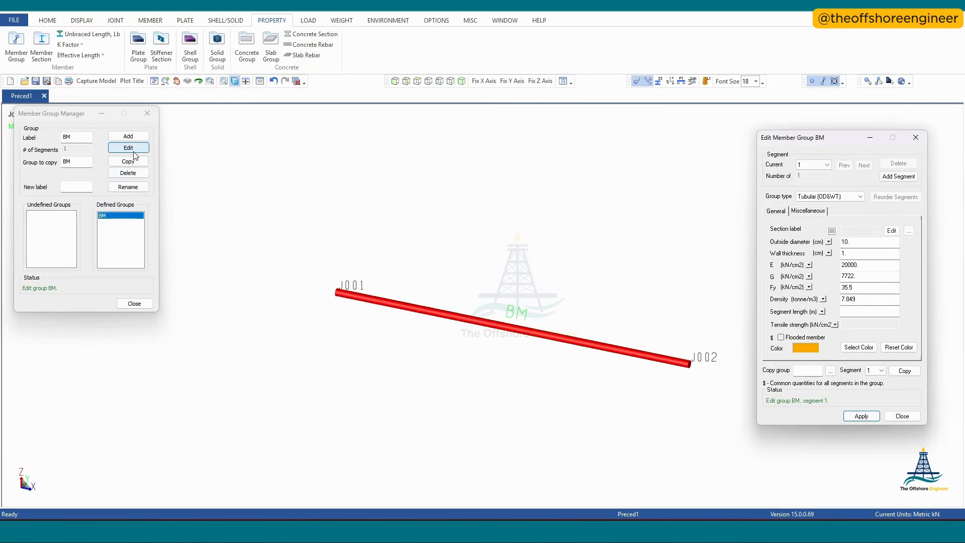
drag(776, 141, 213, 113)
click(237, 168)
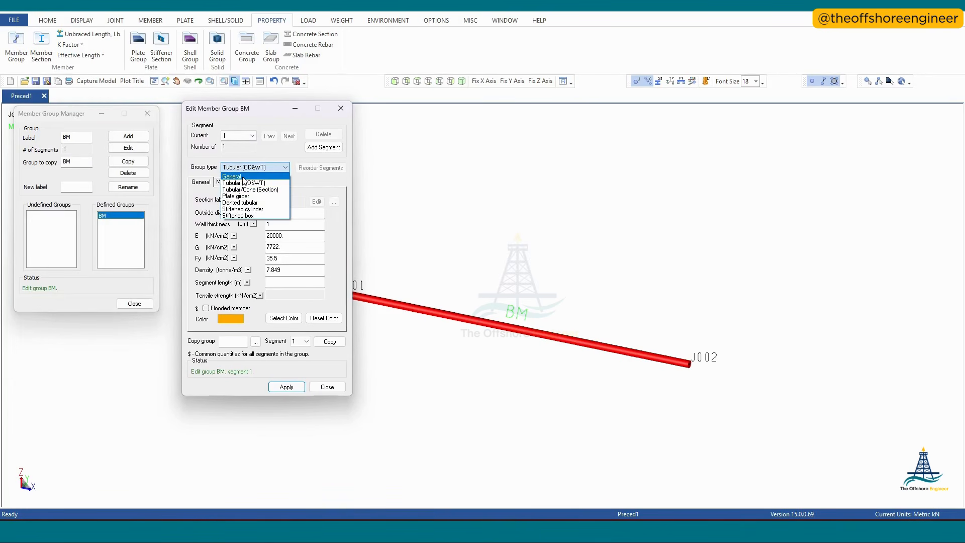
click(244, 177)
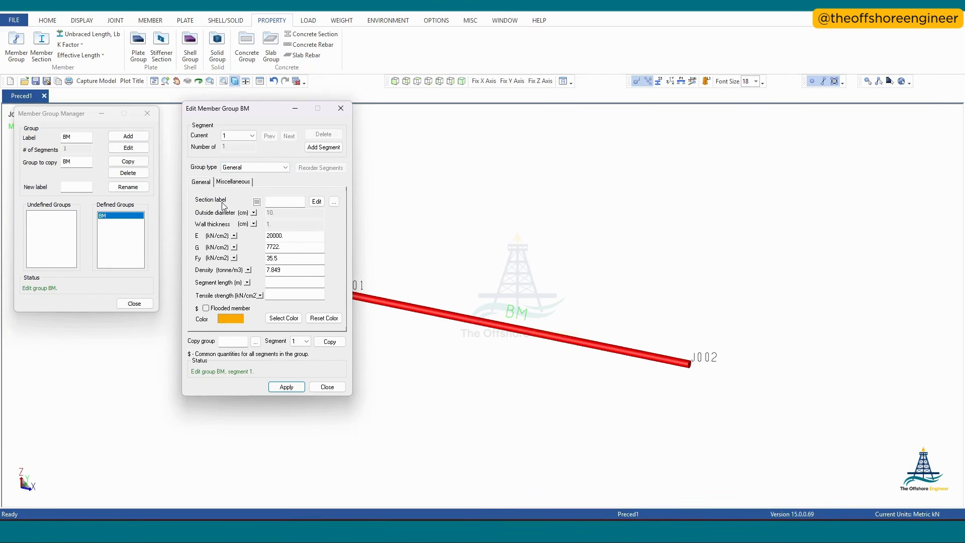
Step: Assign the library Wide Flange section W16X77 as the section label of group BM
click(335, 201)
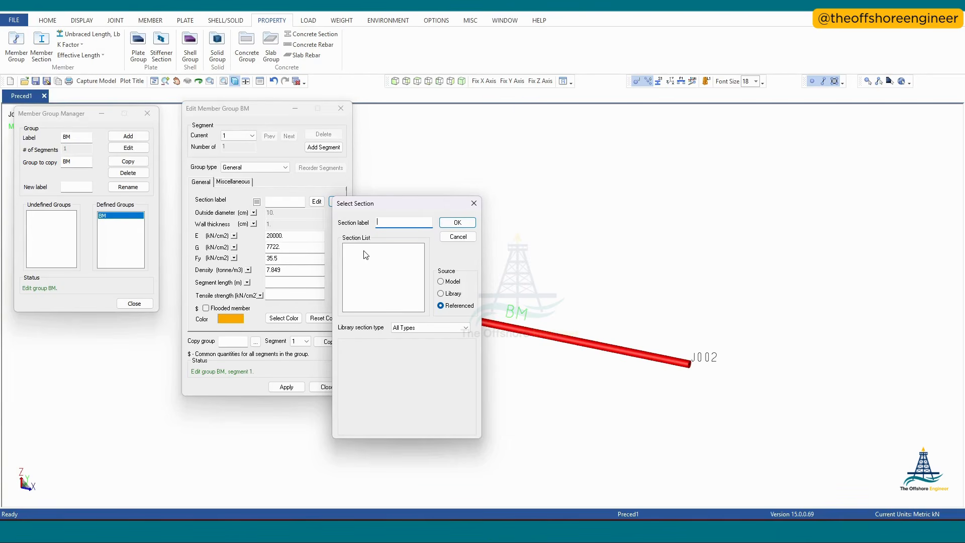
click(442, 294)
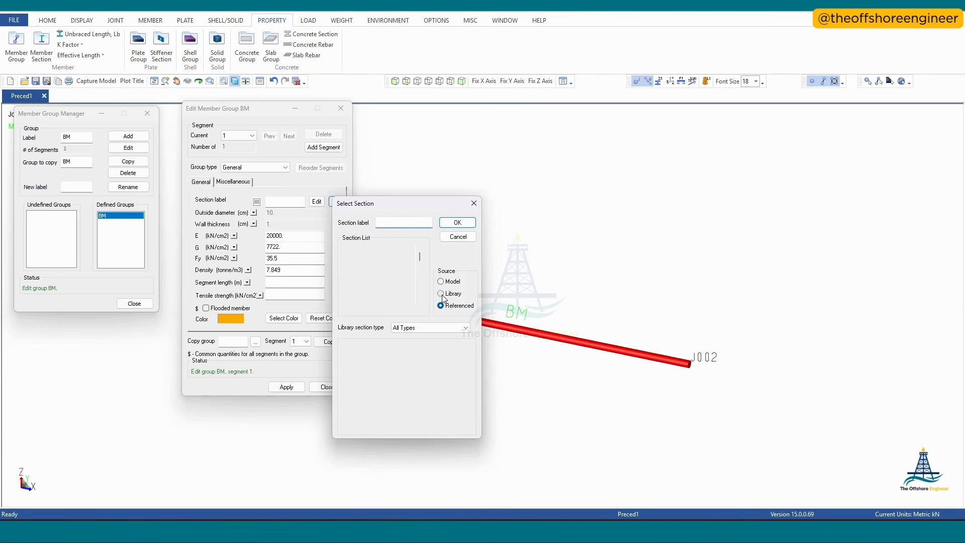
click(432, 327)
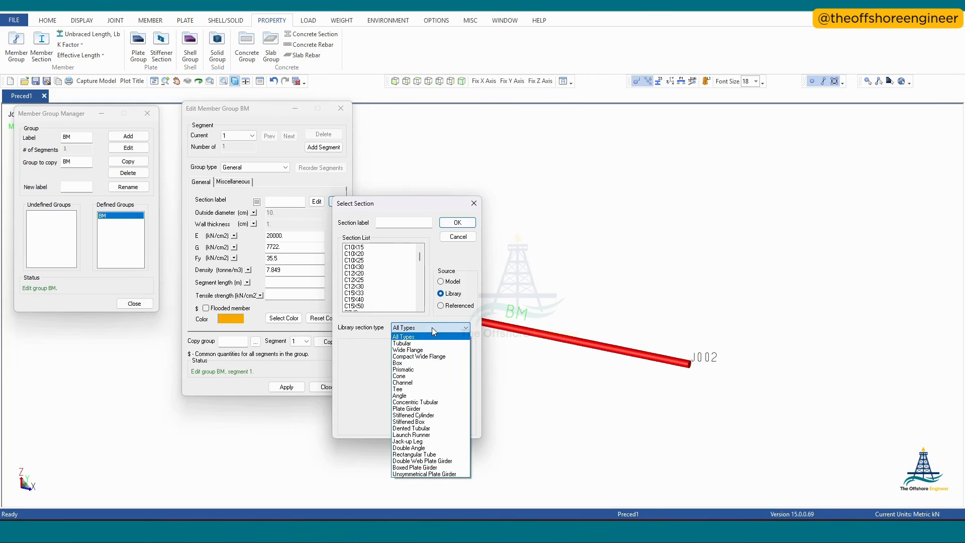
click(418, 350)
mouse_move(417, 258)
mouse_down()
mouse_move(418, 284)
mouse_move(420, 270)
mouse_up()
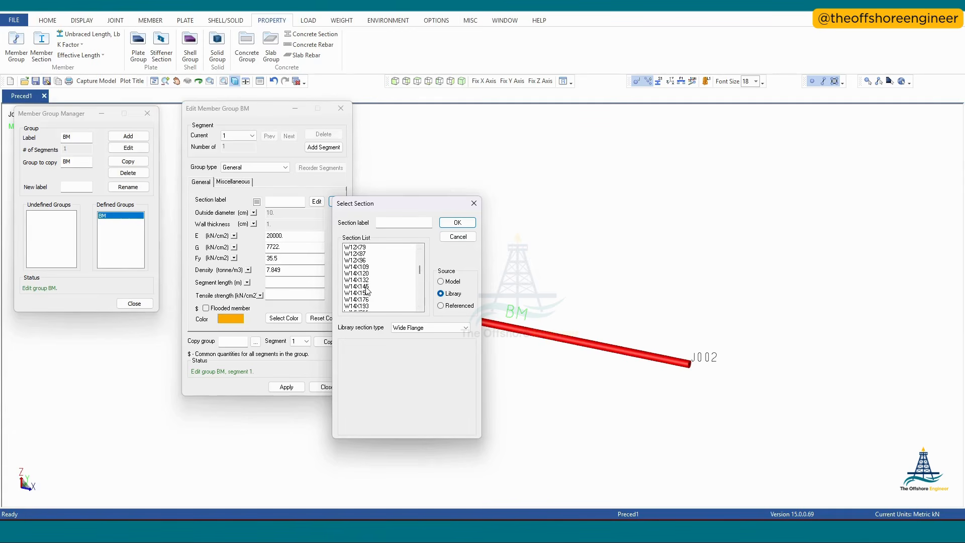
click(419, 308)
click(420, 308)
click(419, 308)
click(419, 308)
click(419, 308)
click(419, 308)
click(419, 308)
click(419, 308)
click(420, 308)
click(420, 309)
click(420, 308)
click(419, 308)
click(420, 308)
click(420, 308)
click(420, 308)
click(420, 308)
click(420, 308)
click(420, 308)
click(419, 308)
click(420, 308)
click(420, 308)
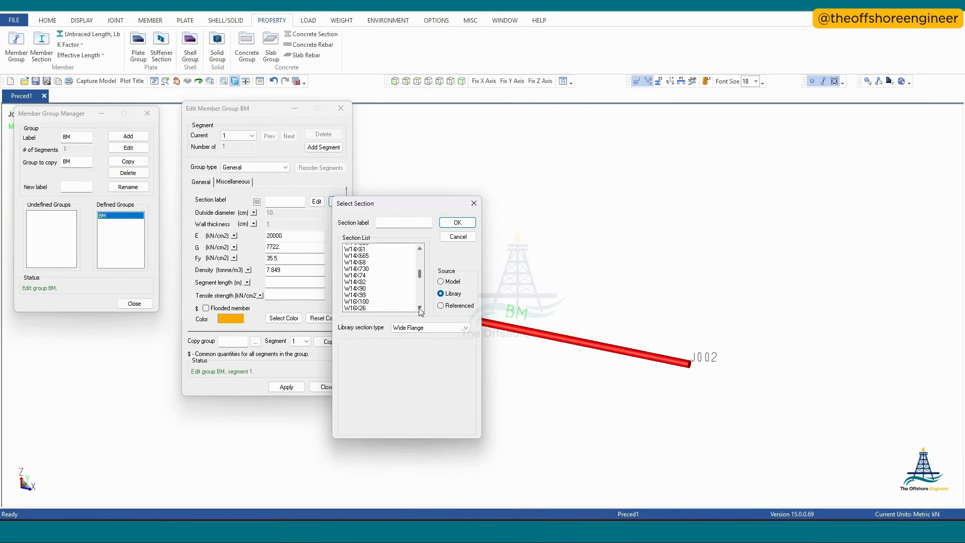
click(420, 308)
click(420, 308)
click(420, 308)
click(420, 308)
click(420, 308)
click(420, 308)
click(420, 308)
click(420, 308)
click(419, 308)
click(420, 308)
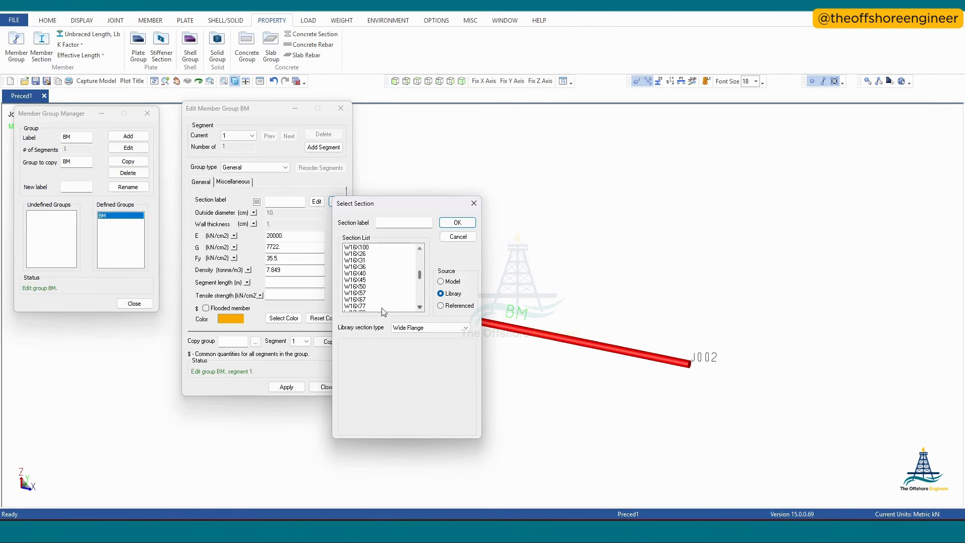
click(355, 306)
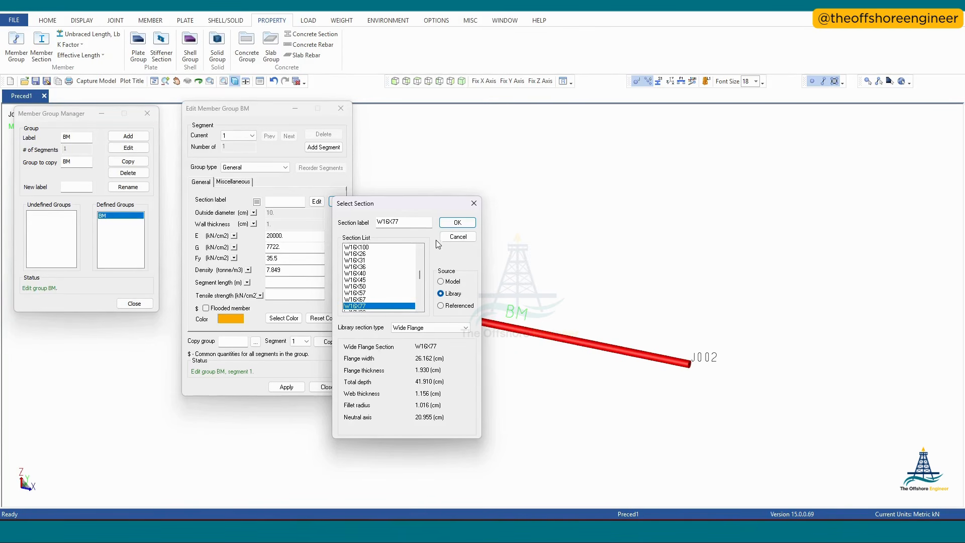
click(461, 224)
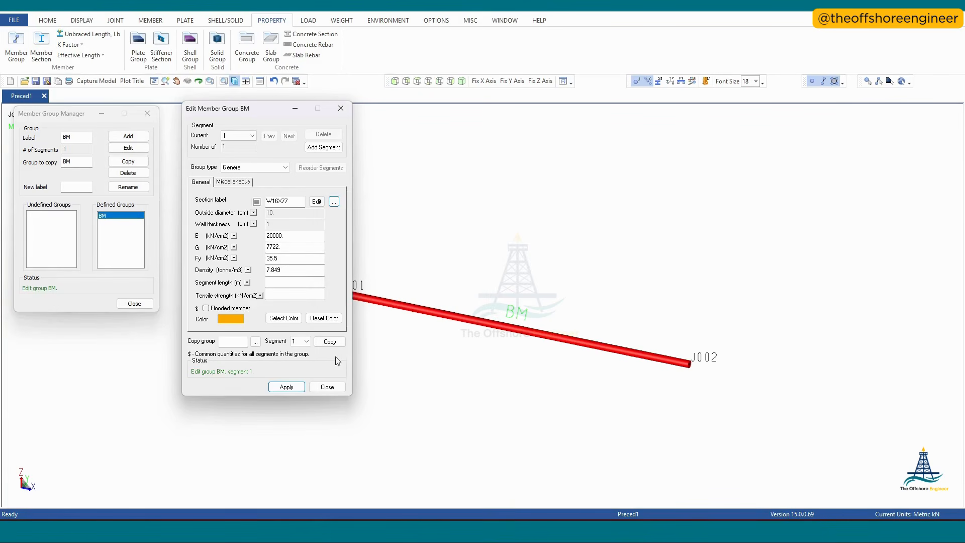
Step: Set group BM's color to teal, apply the group changes and finish editing it
click(284, 318)
click(260, 220)
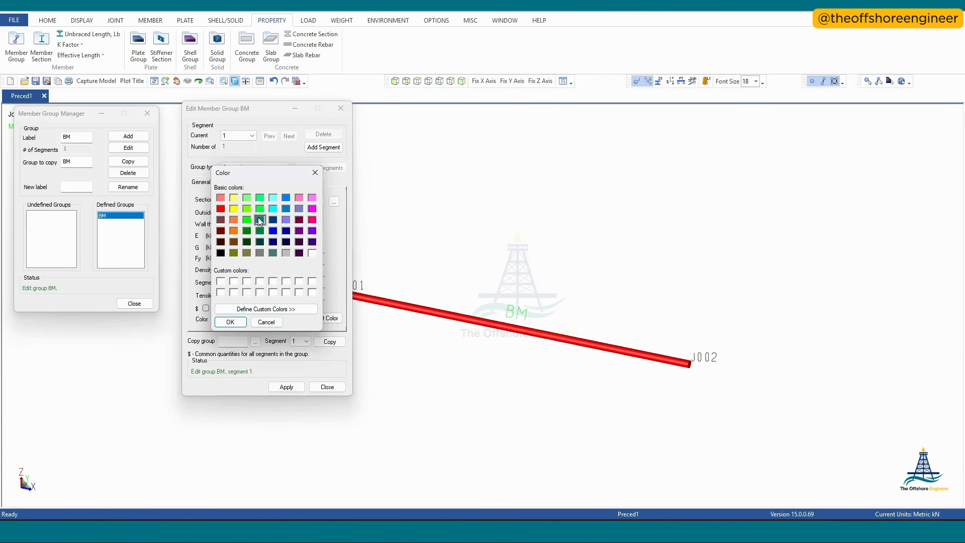
click(230, 322)
click(285, 388)
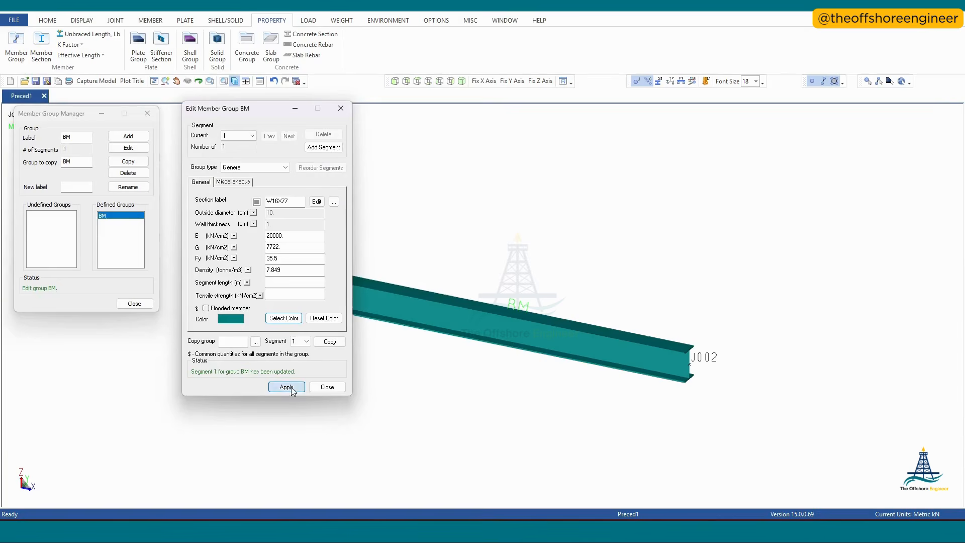
click(328, 386)
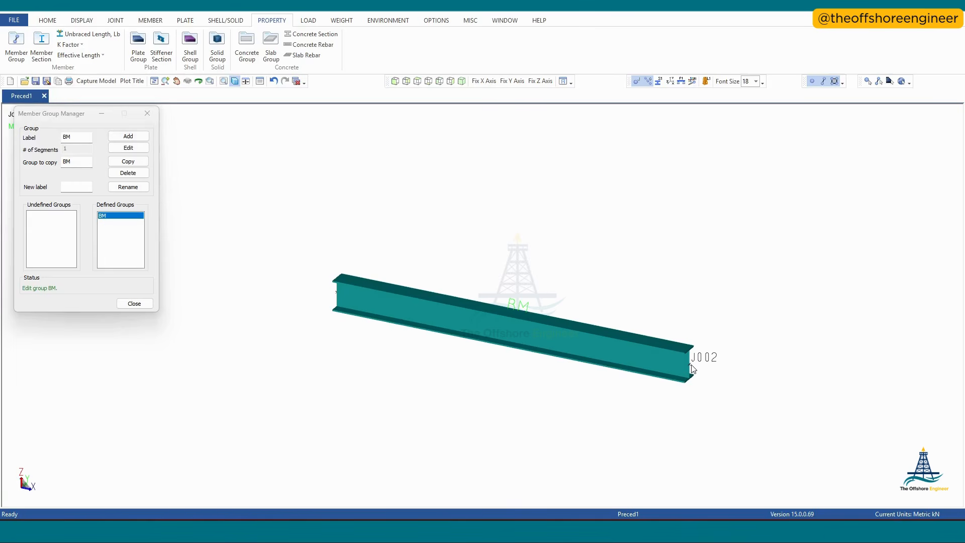
Step: Open the member section manager and filter its library sections to the Wide Flange type
click(45, 54)
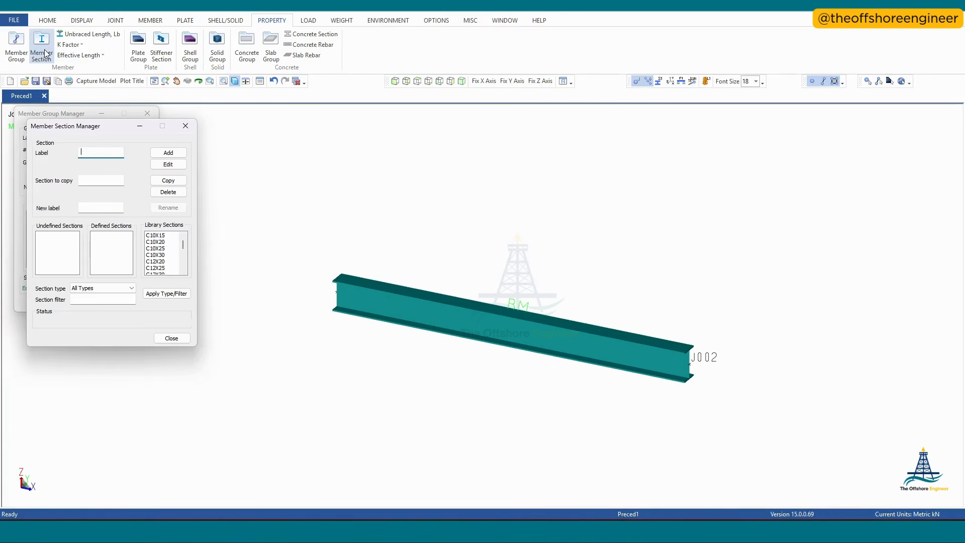
drag(59, 131, 243, 154)
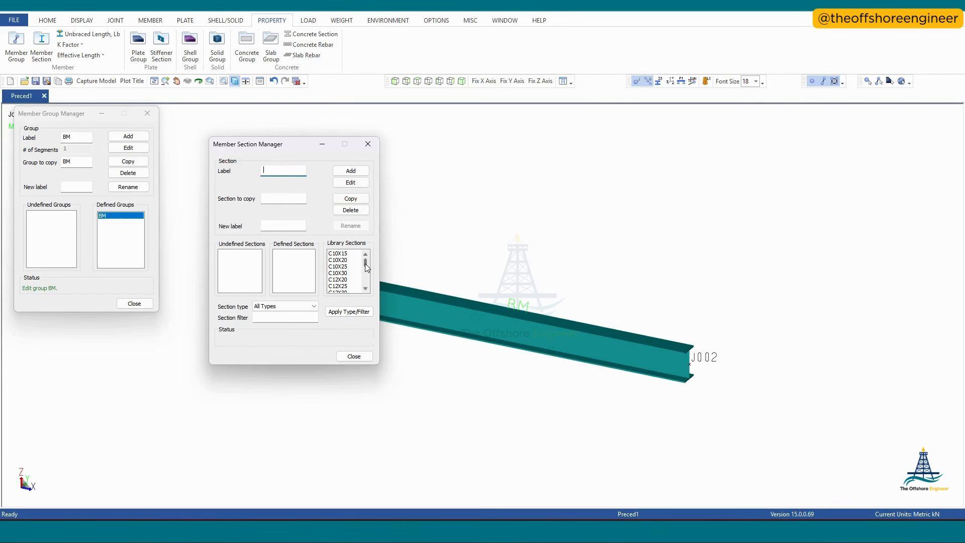
click(271, 307)
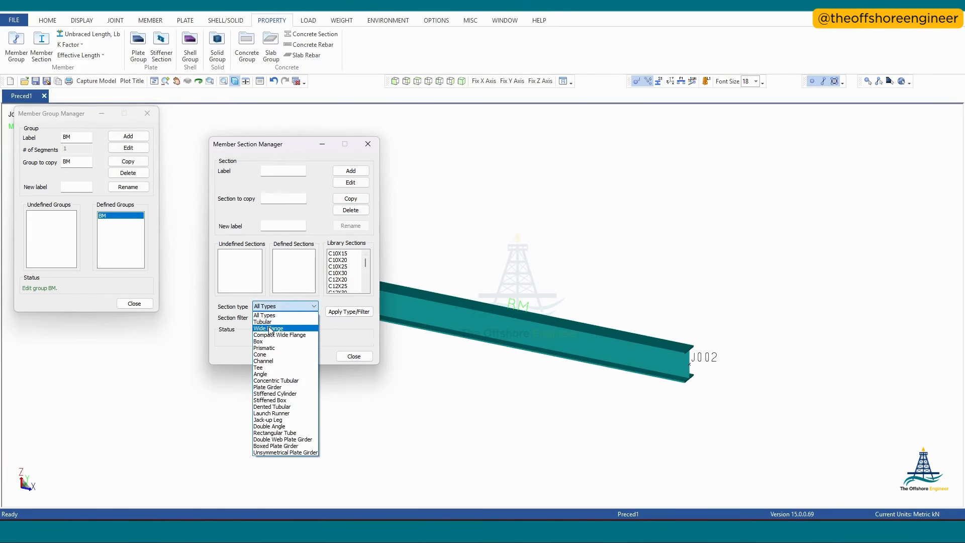
click(271, 329)
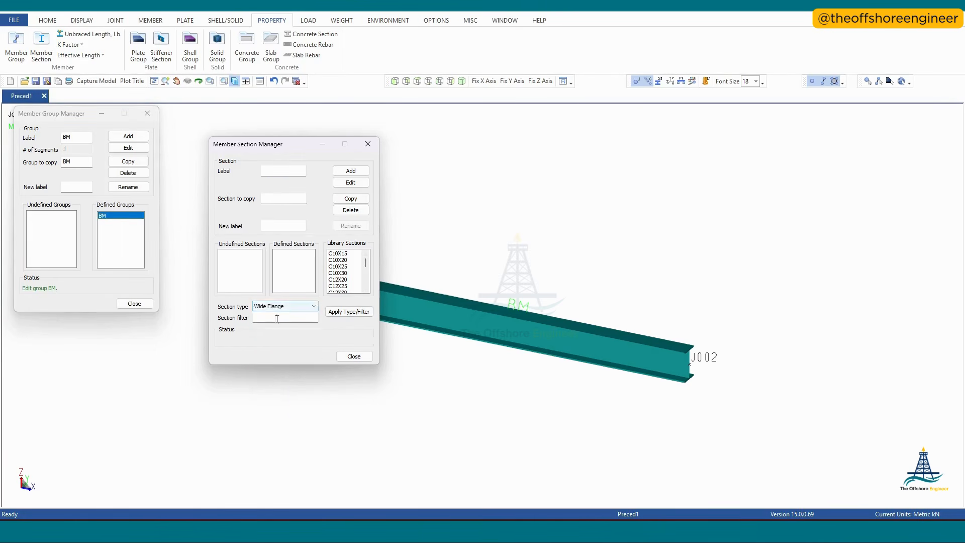
click(341, 313)
Step: Copy the library section W16X77 into the model as a new section labelled BEAM1
drag(367, 263, 367, 282)
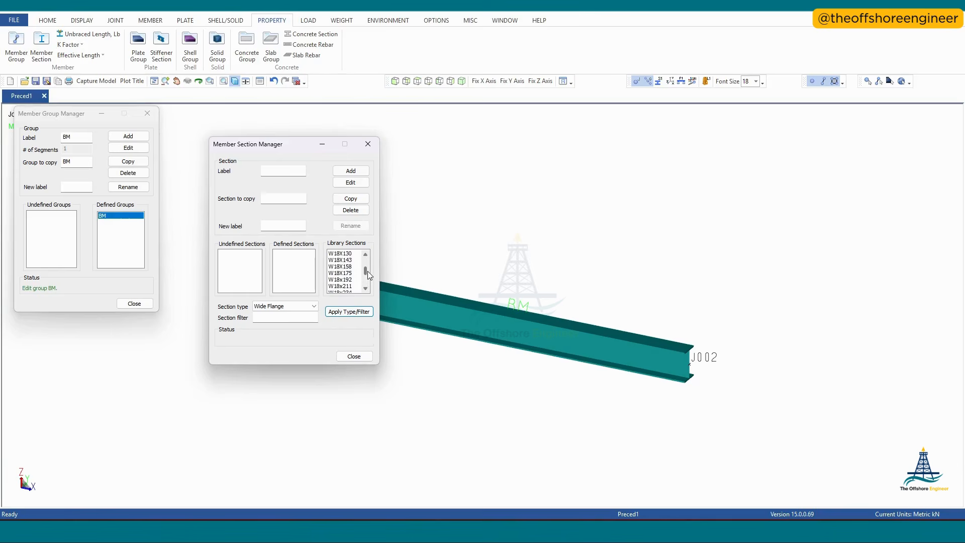
scroll(365, 290, up, 5)
scroll(364, 289, down, 8)
scroll(365, 290, down, 6)
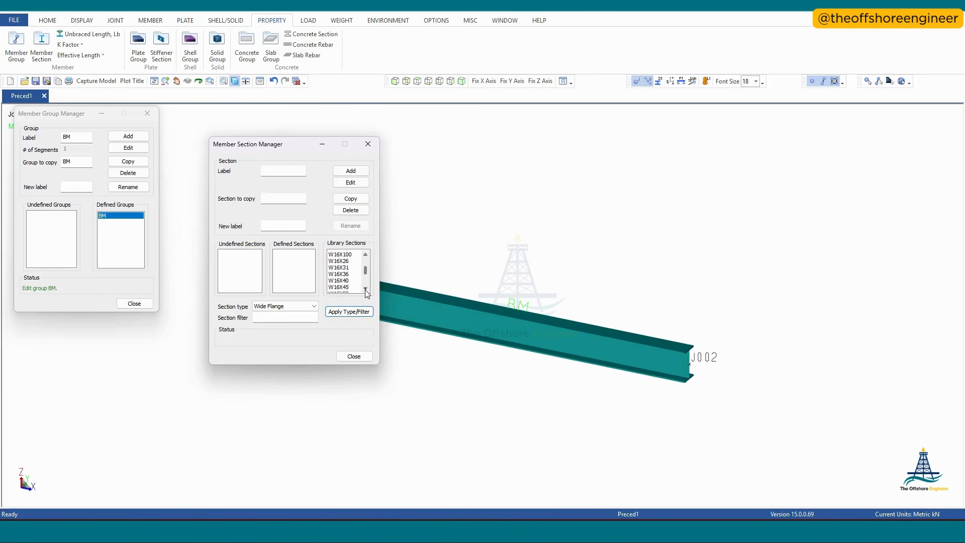
click(347, 286)
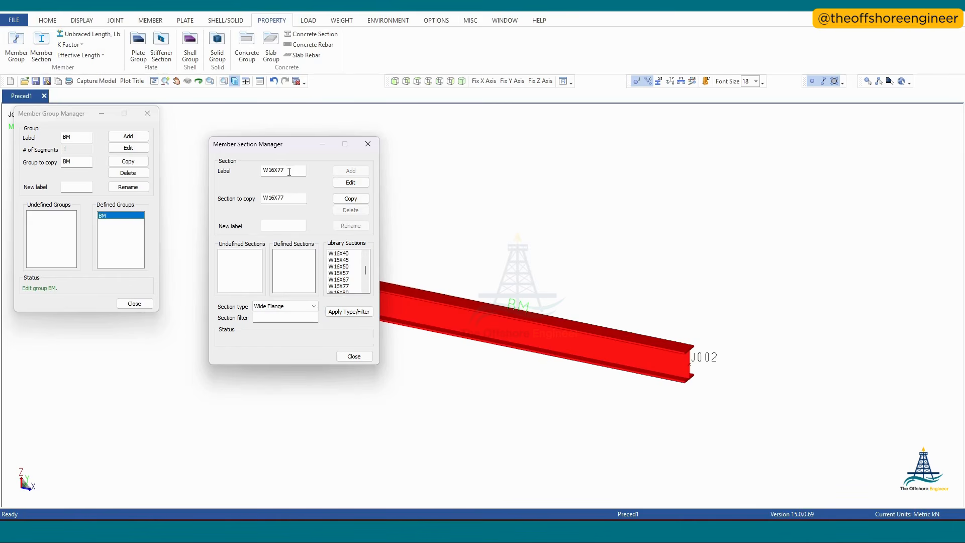
drag(290, 171, 259, 171)
drag(288, 170, 261, 170)
text(BEAM1)
click(336, 199)
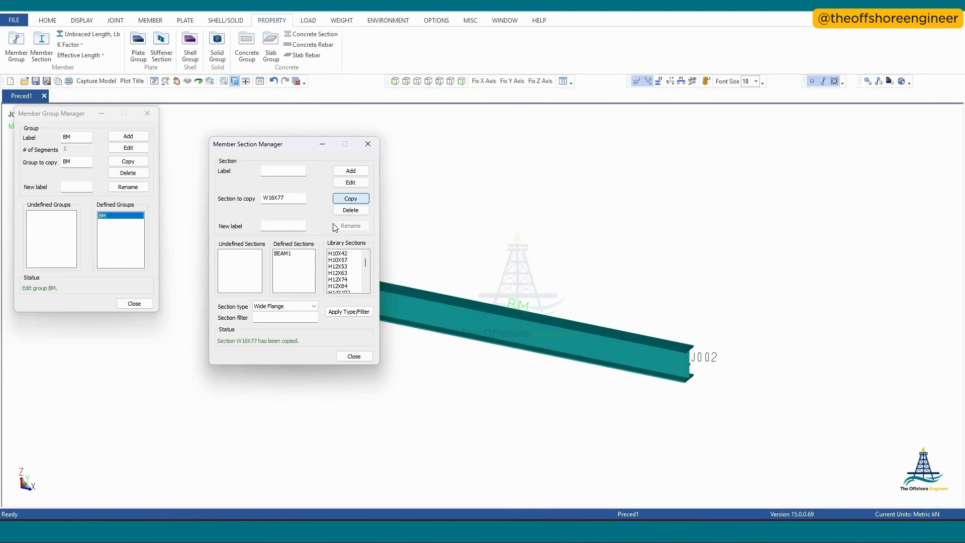
Step: Examine the cross-section dimensions and preview of the defined section BEAM1
click(285, 254)
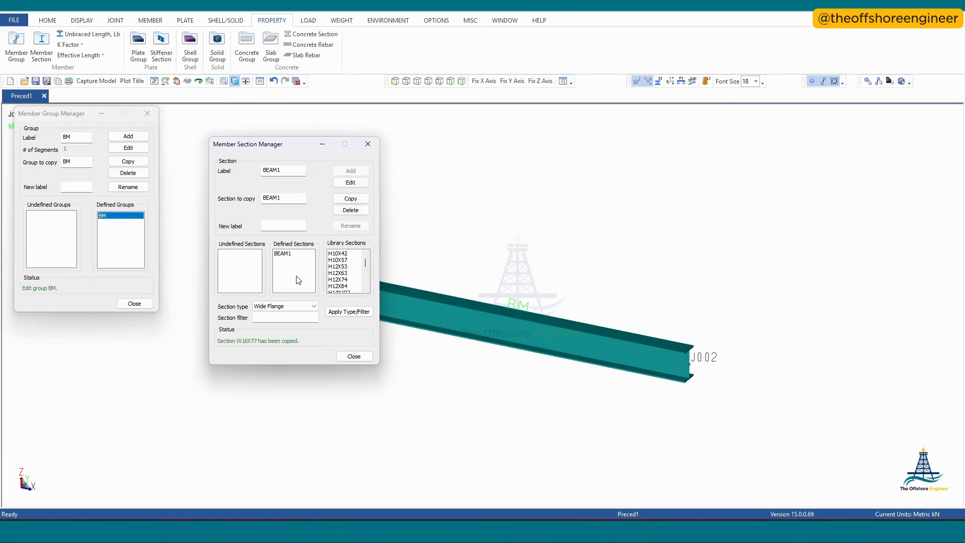
click(351, 182)
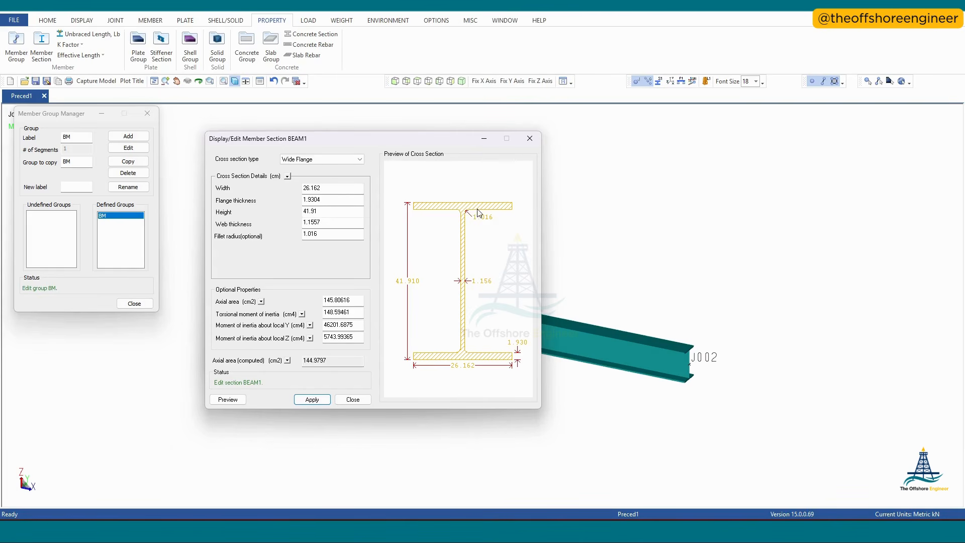
click(529, 136)
click(295, 171)
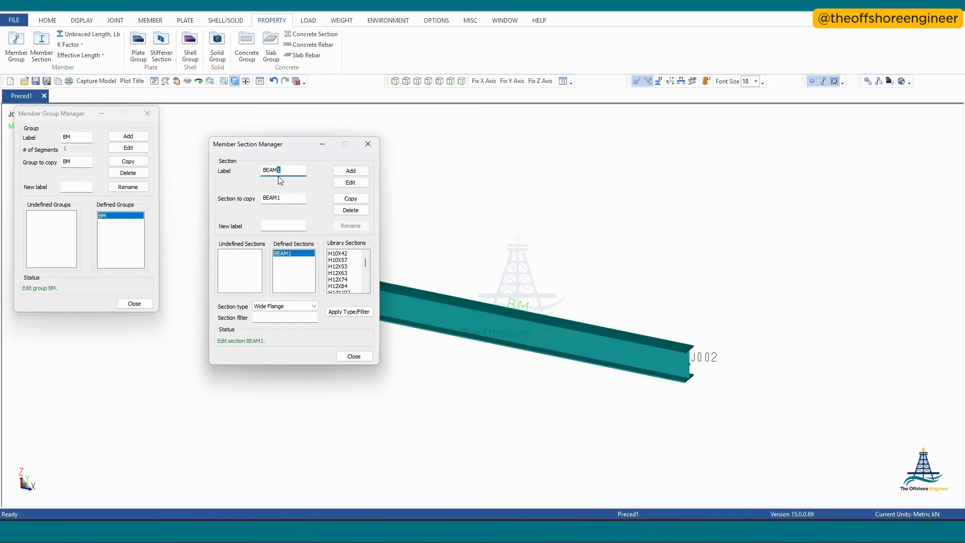
text(2)
click(351, 171)
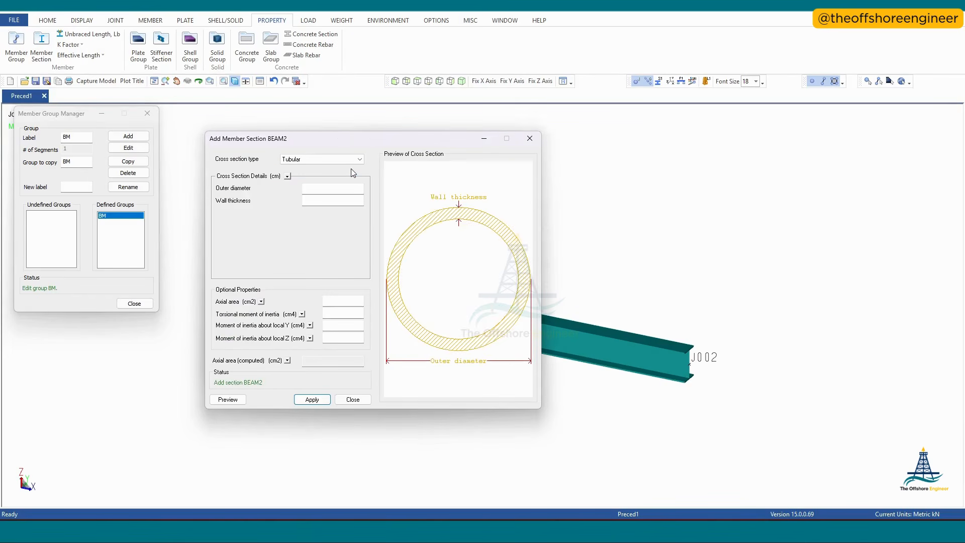
click(308, 160)
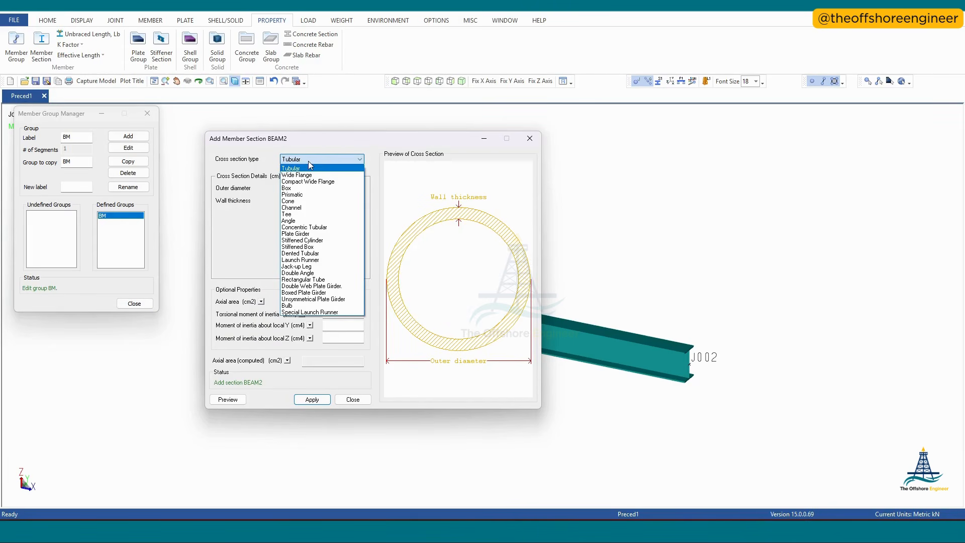
click(319, 234)
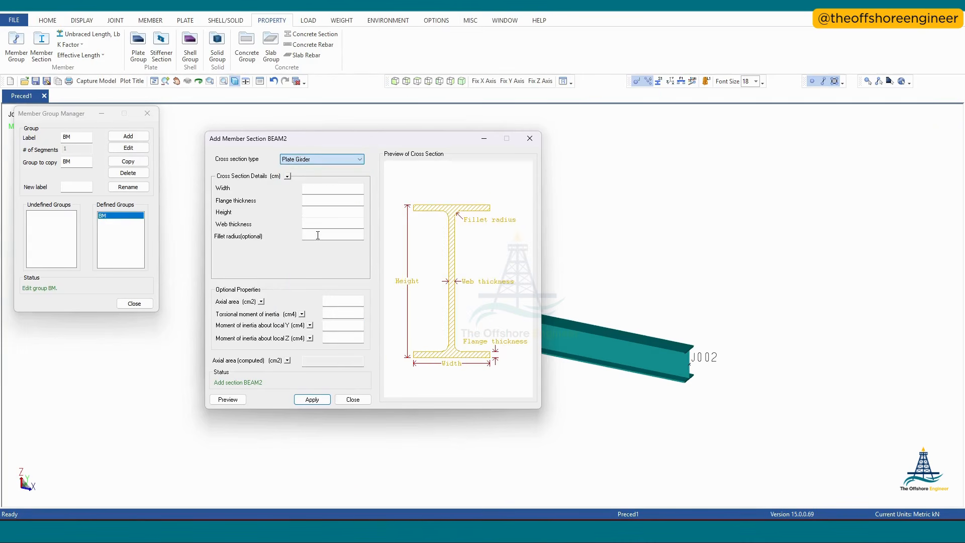
click(325, 189)
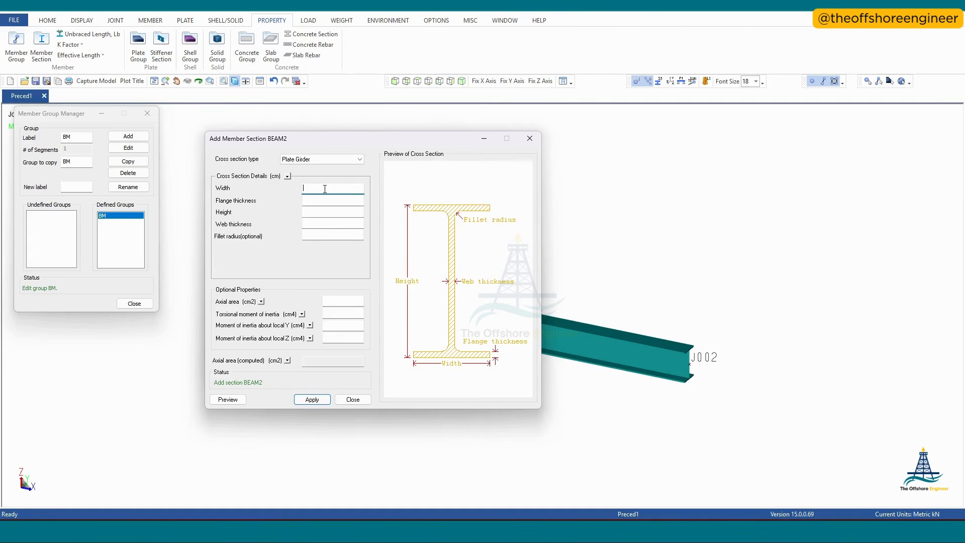
drag(289, 141, 490, 130)
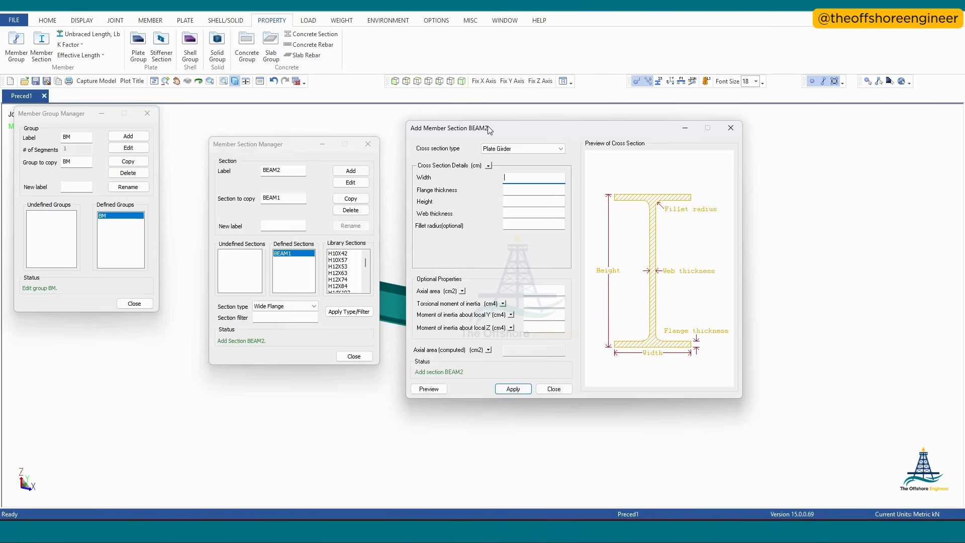
click(730, 128)
click(371, 145)
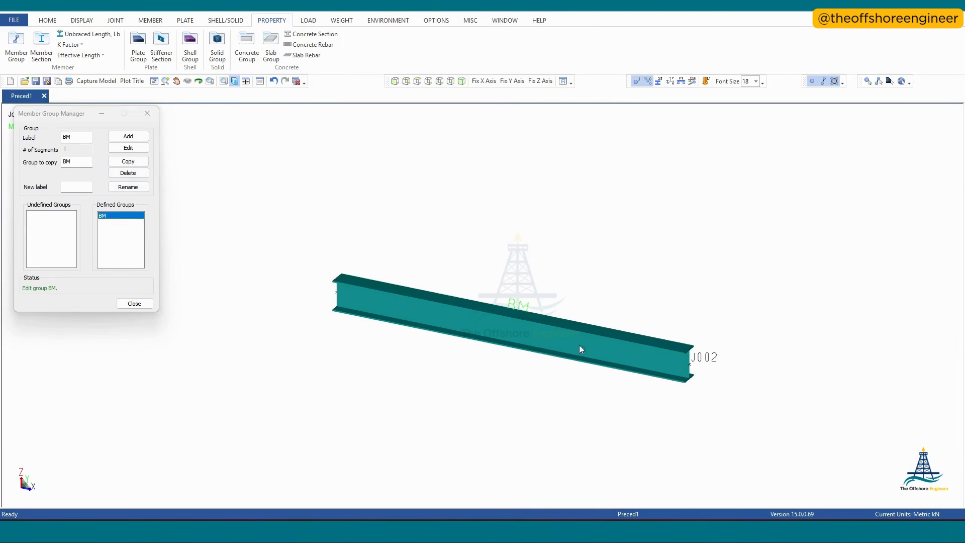
Step: Browse the model, referenced and library section sources for group BM, including BEAM1, and close the group windows without applying a section
click(129, 147)
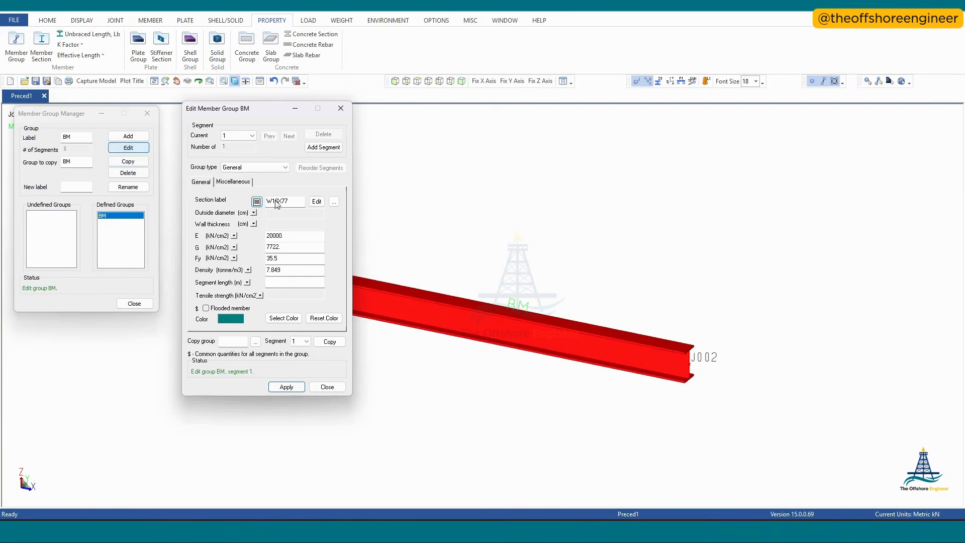
click(336, 201)
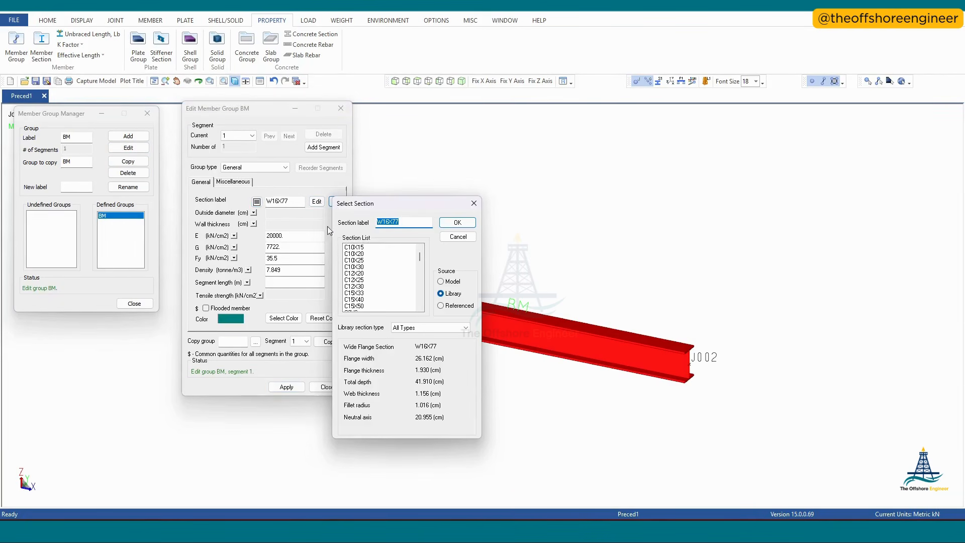
click(441, 281)
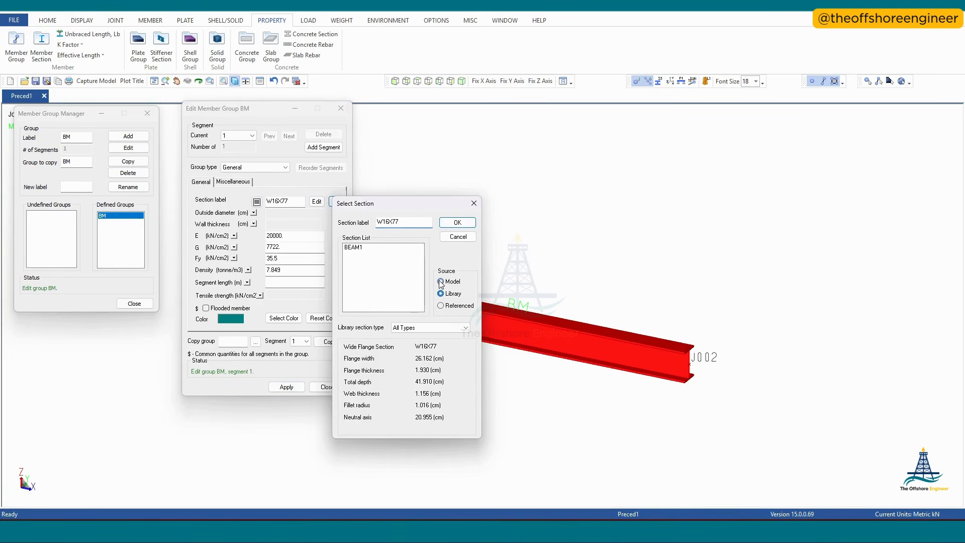
click(362, 248)
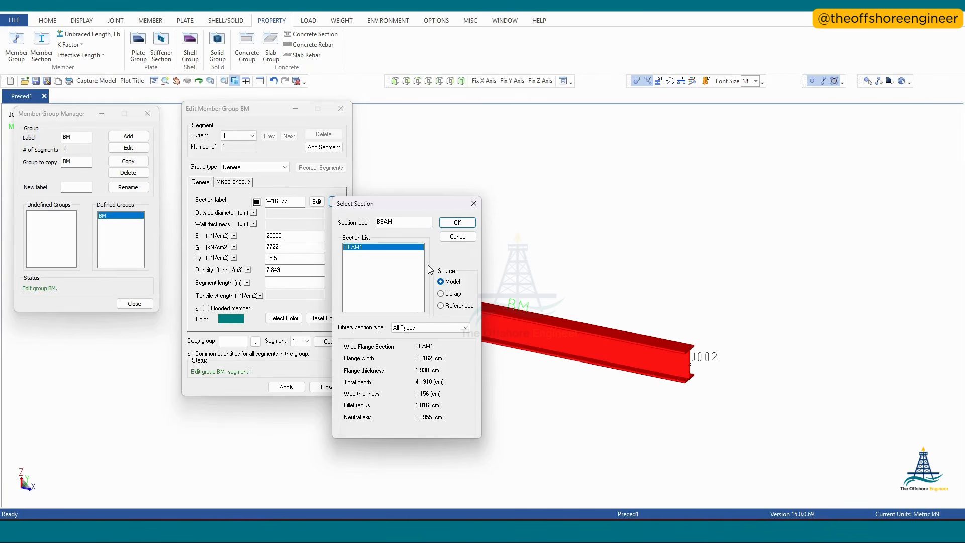
click(441, 305)
click(441, 294)
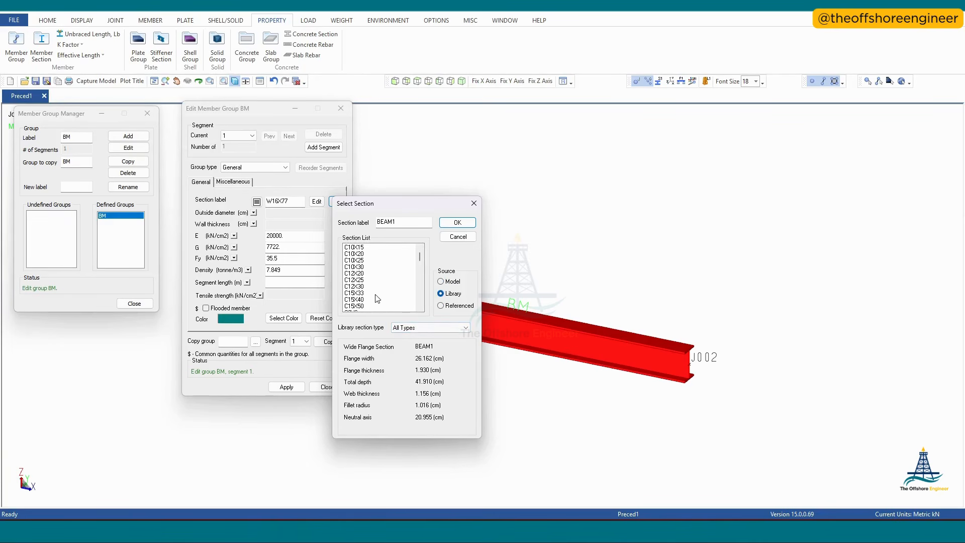
click(474, 203)
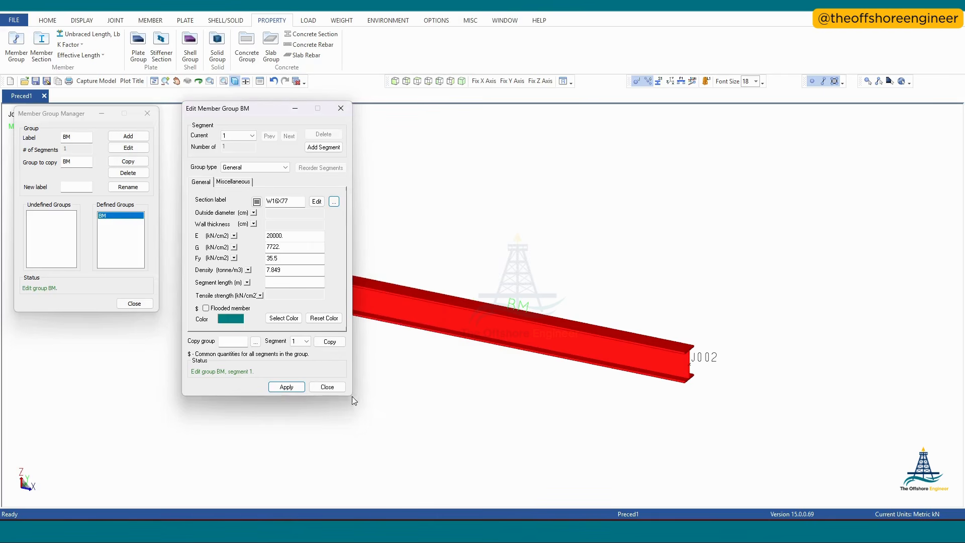
click(334, 390)
click(134, 303)
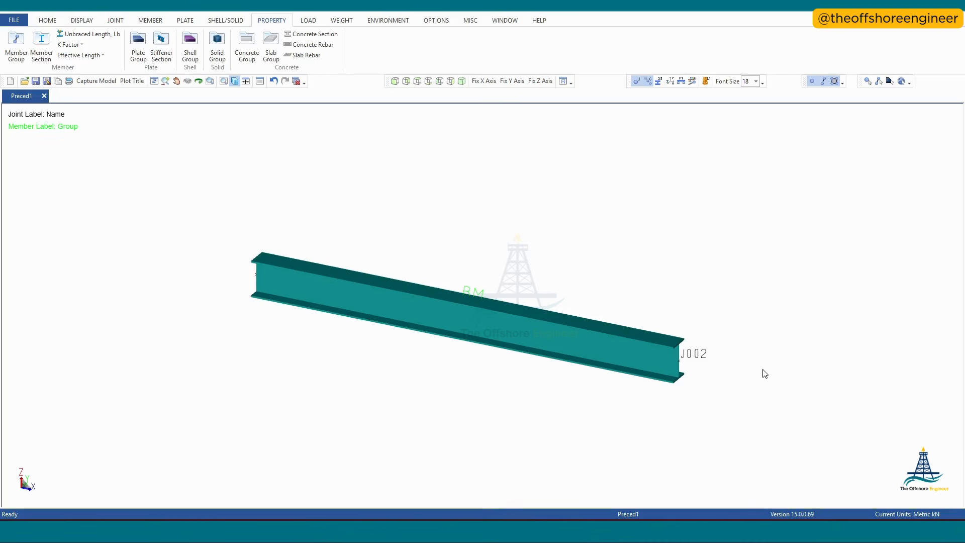
Step: Switch the beam's display from solid rendering to a simple line view showing both joints
click(234, 81)
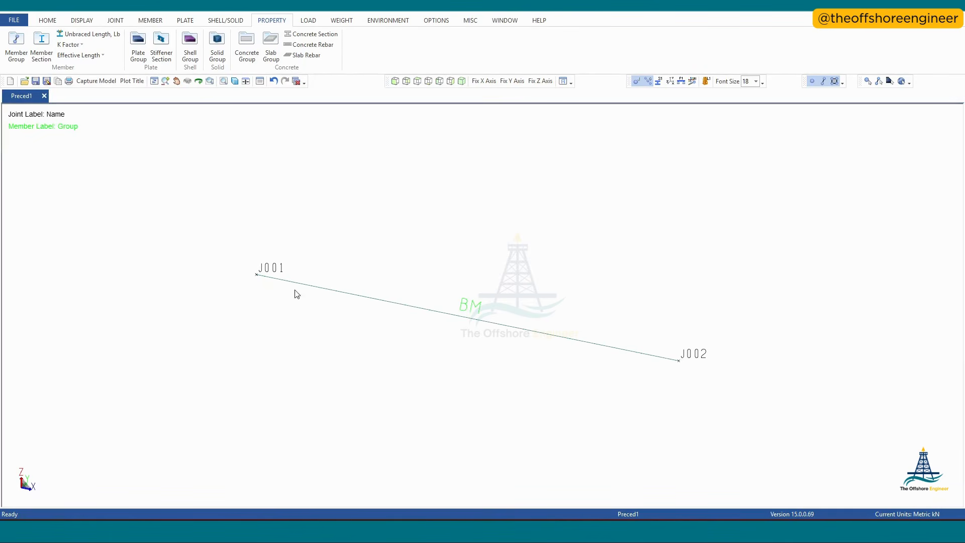
scroll(611, 249, down, 1)
scroll(318, 284, up, 2)
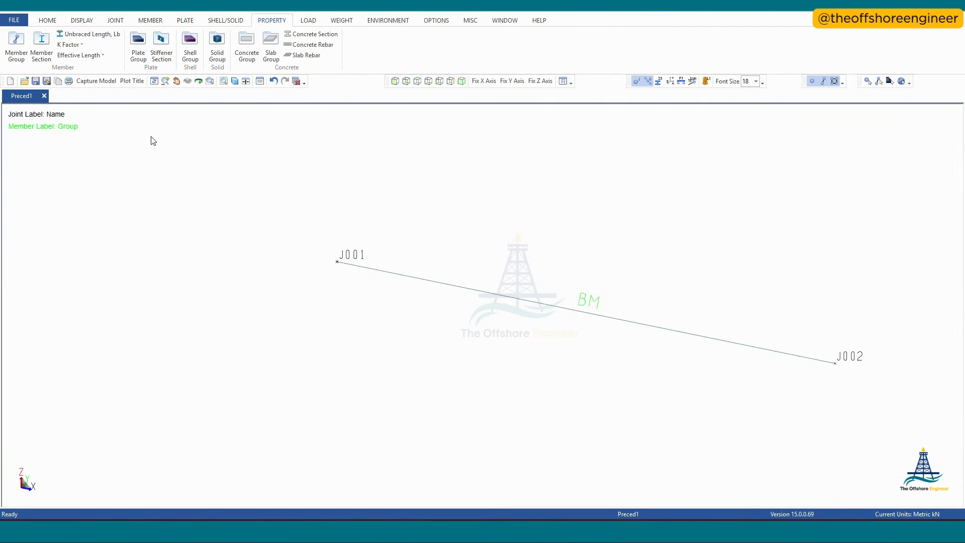
Step: Inspect the joint properties of J001, including its fixity field, and close them without changes
click(119, 22)
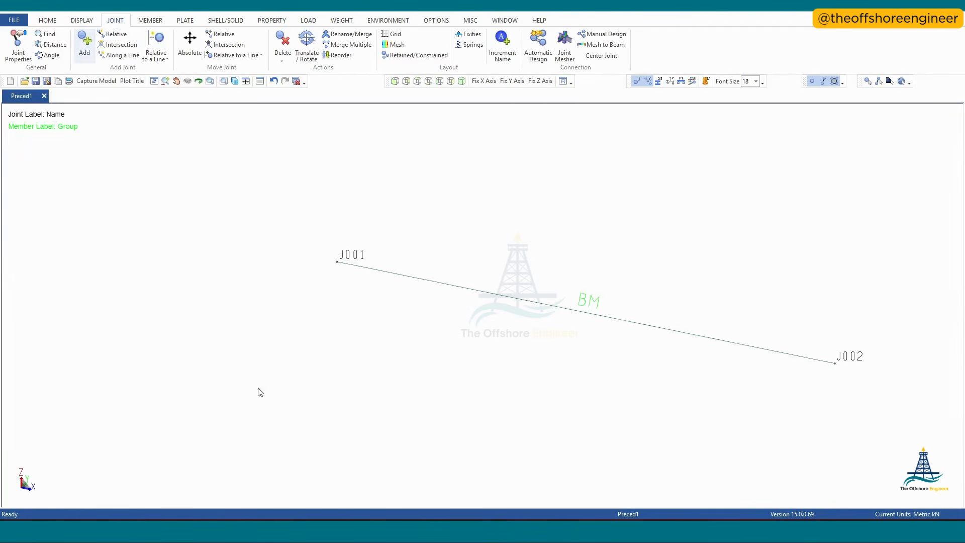
click(18, 45)
click(338, 262)
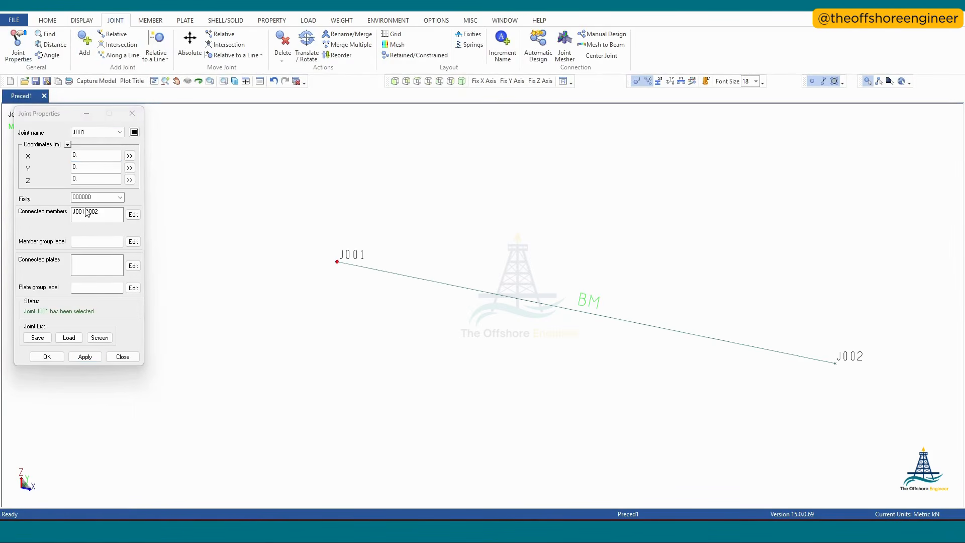
click(120, 197)
click(132, 113)
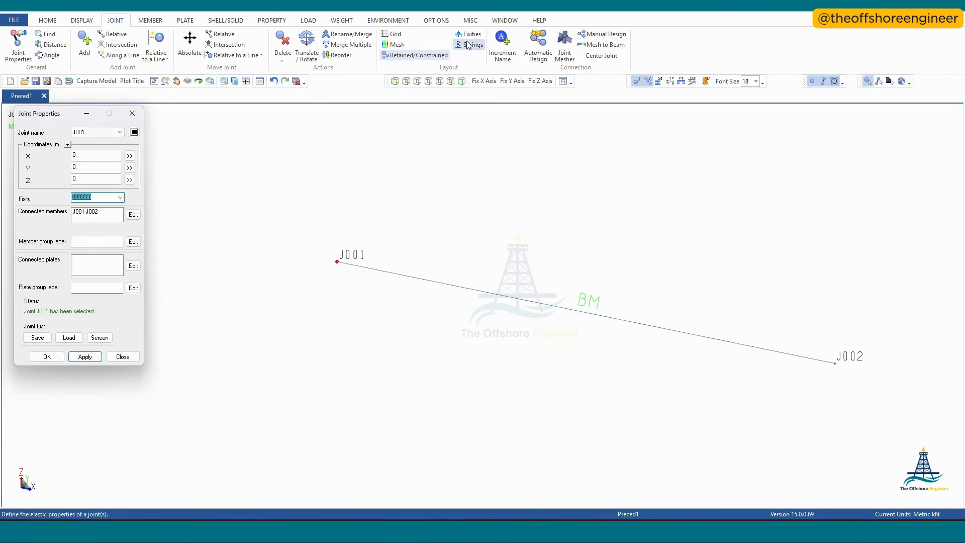
click(133, 113)
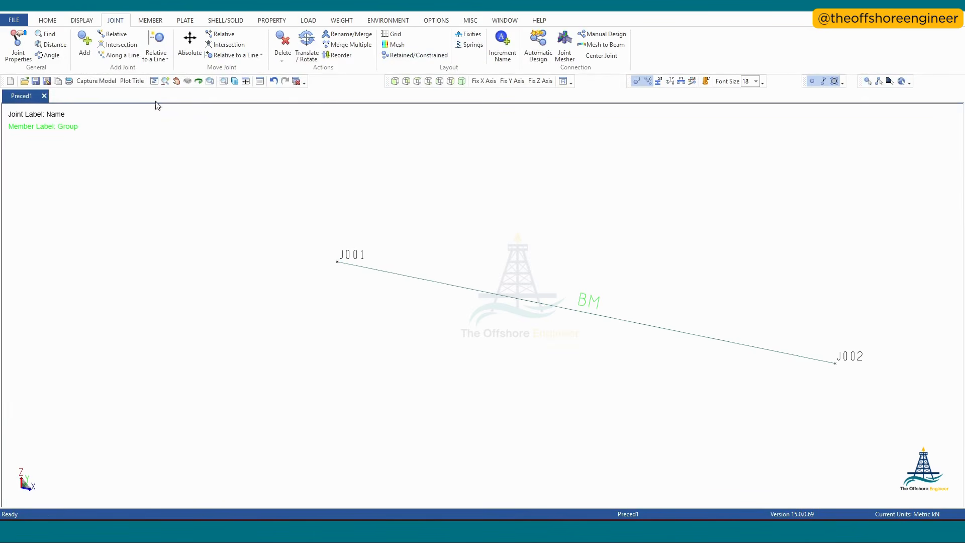
Step: Assign the custom fixity 001000 to joint J001 using Joint Fixities
click(468, 34)
click(340, 262)
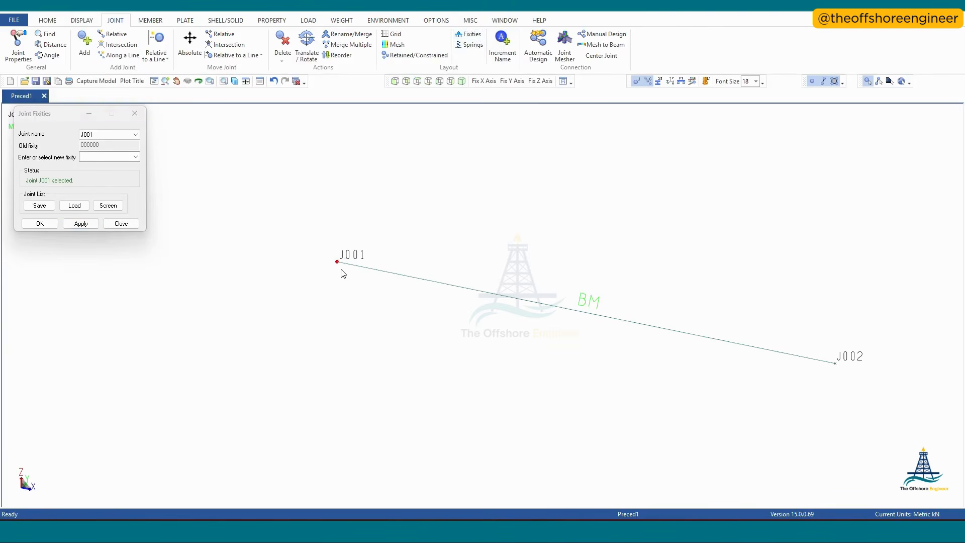
click(135, 156)
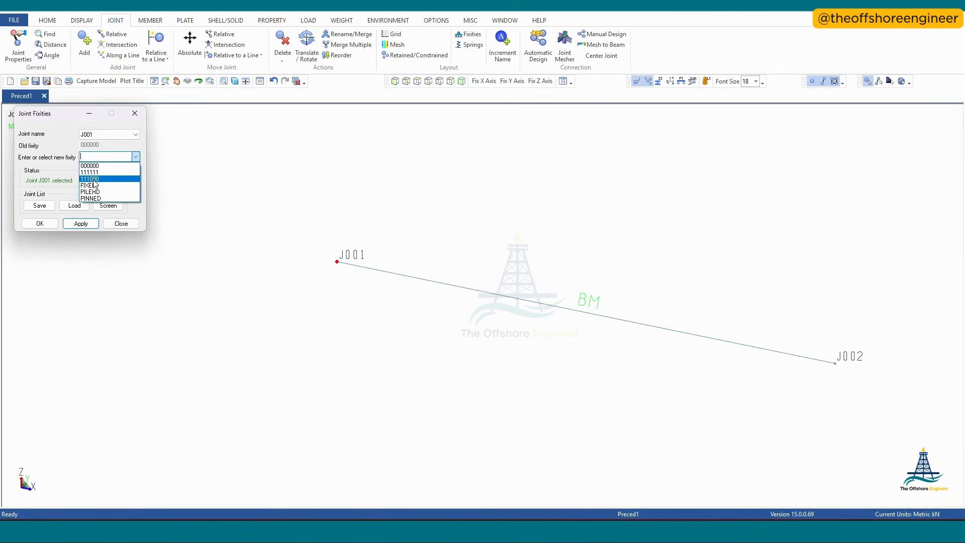
click(99, 157)
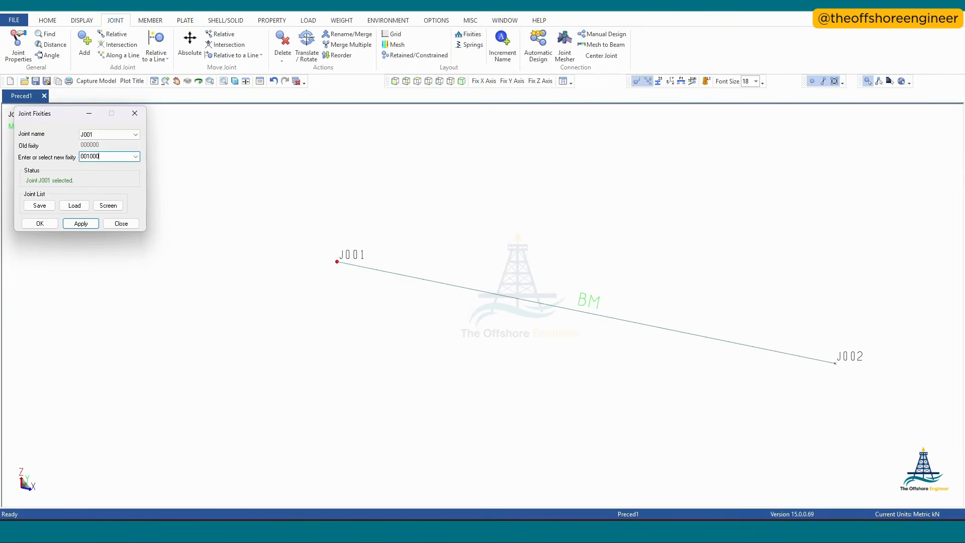
click(83, 226)
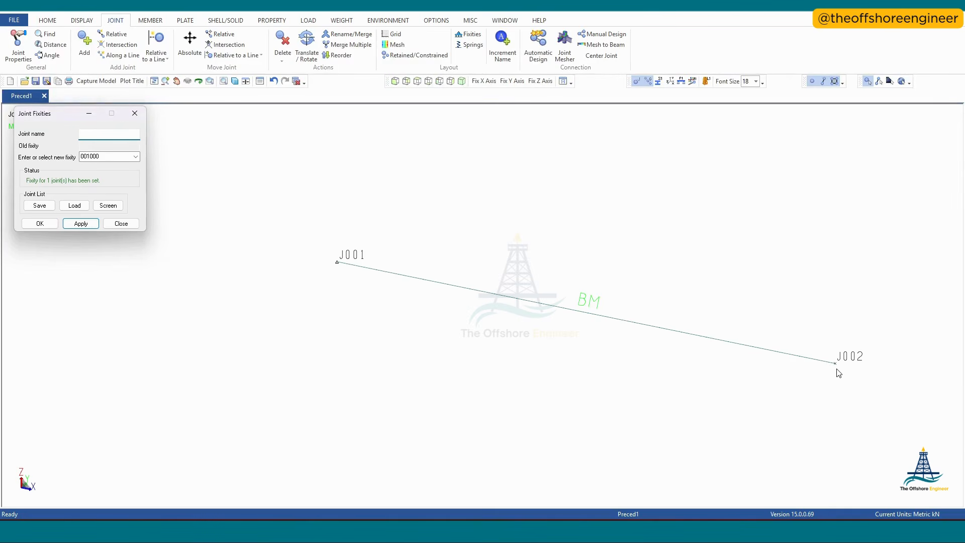
Step: Show the joint fixities as labels in the model view in place of the joint names
scroll(838, 372, up, 3)
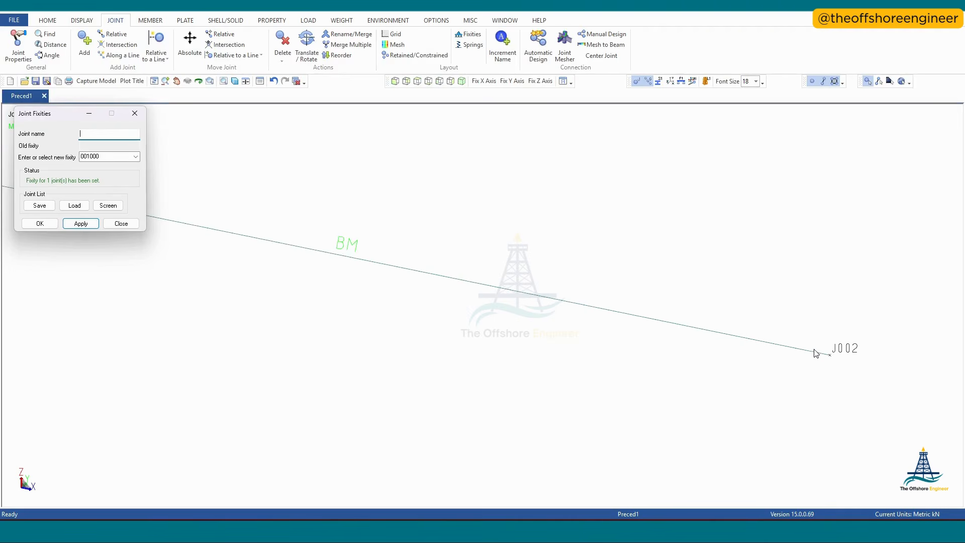
scroll(831, 366, down, 3)
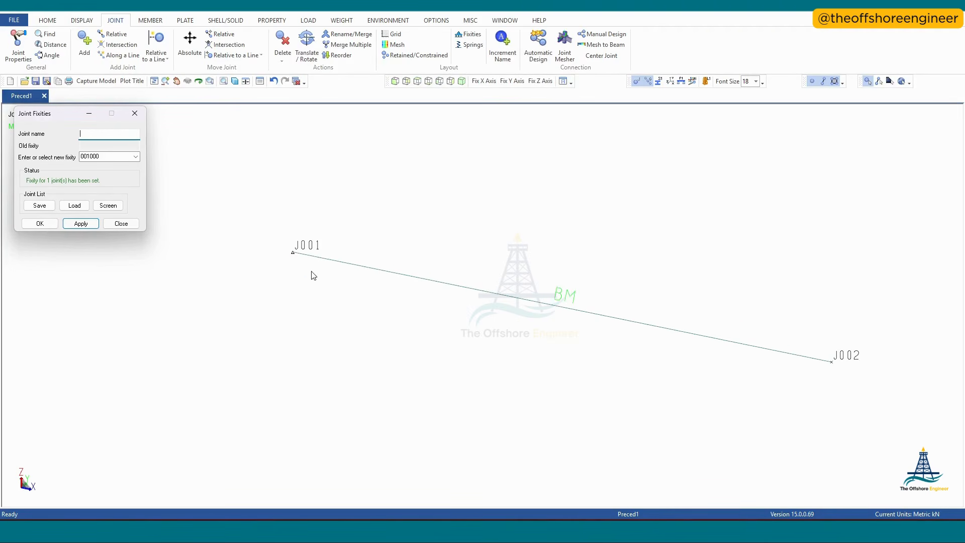
scroll(313, 276, up, 3)
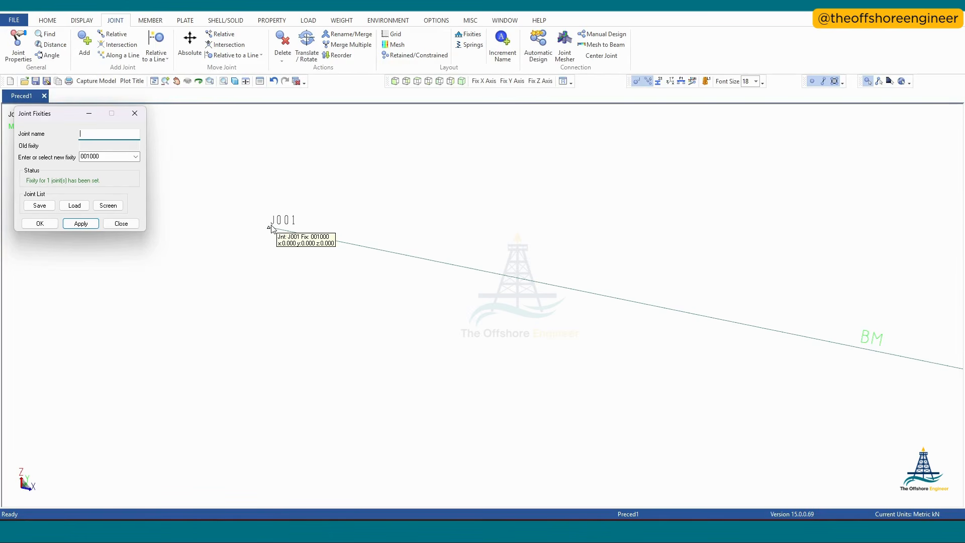
click(82, 20)
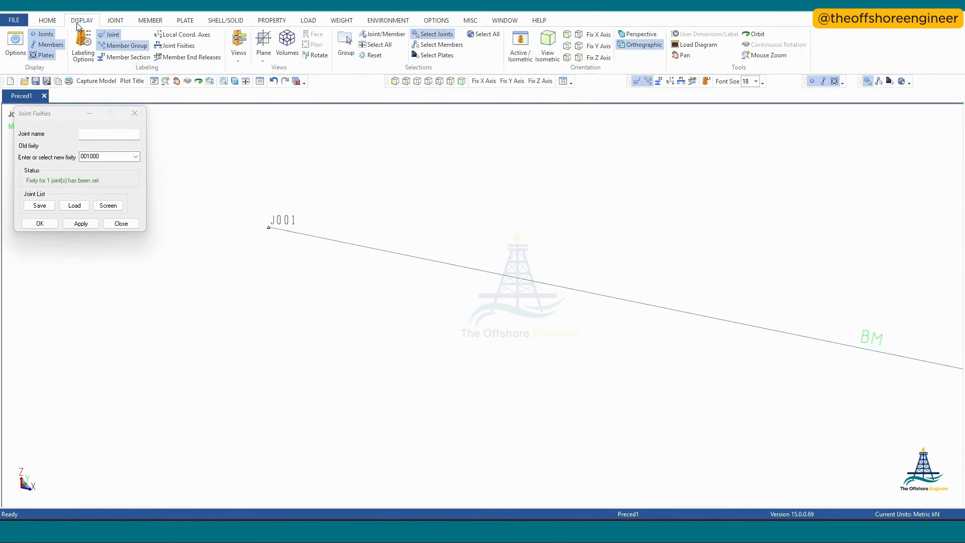
click(179, 46)
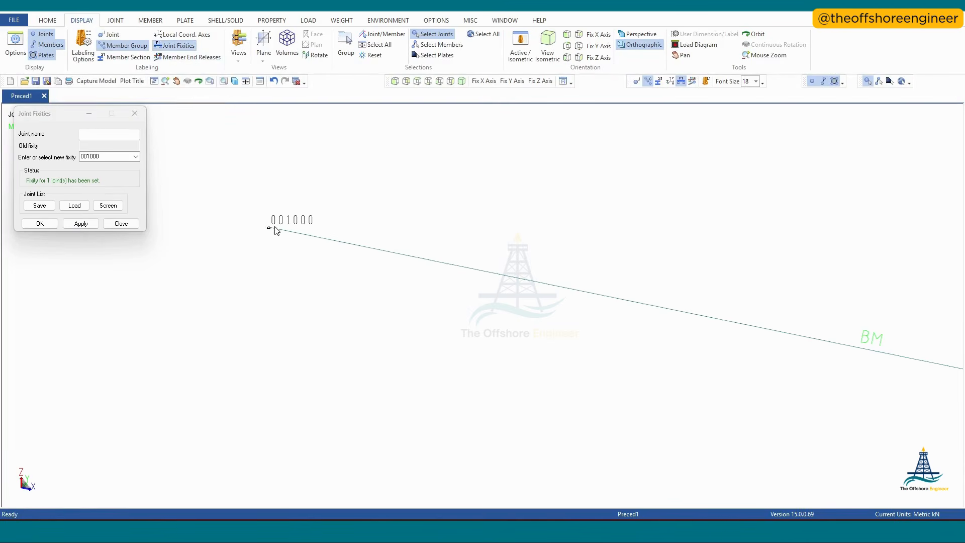
mouse_move(277, 231)
Step: Set the fixity of joint J001 to 111111, apply it and finish editing joint fixities
scroll(183, 231, down, 3)
click(52, 123)
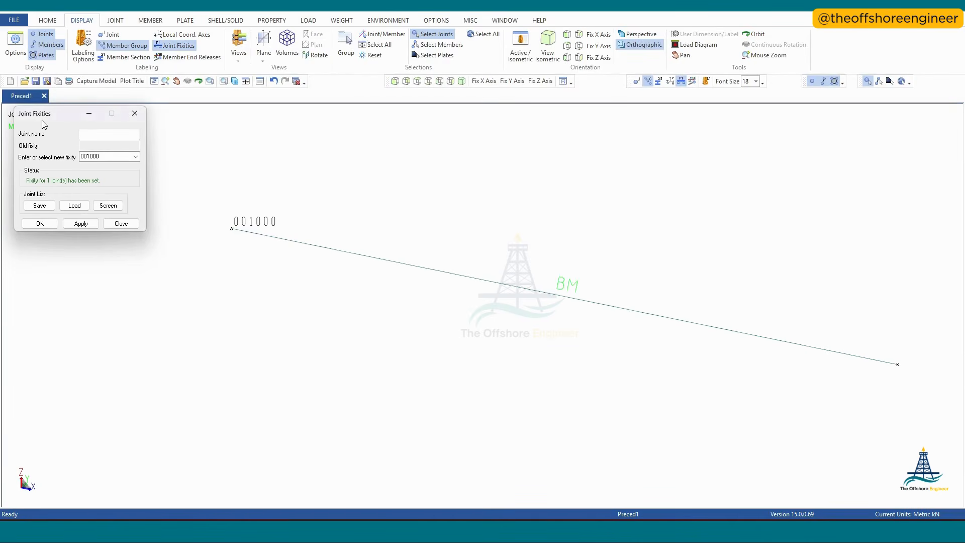
click(231, 230)
click(136, 157)
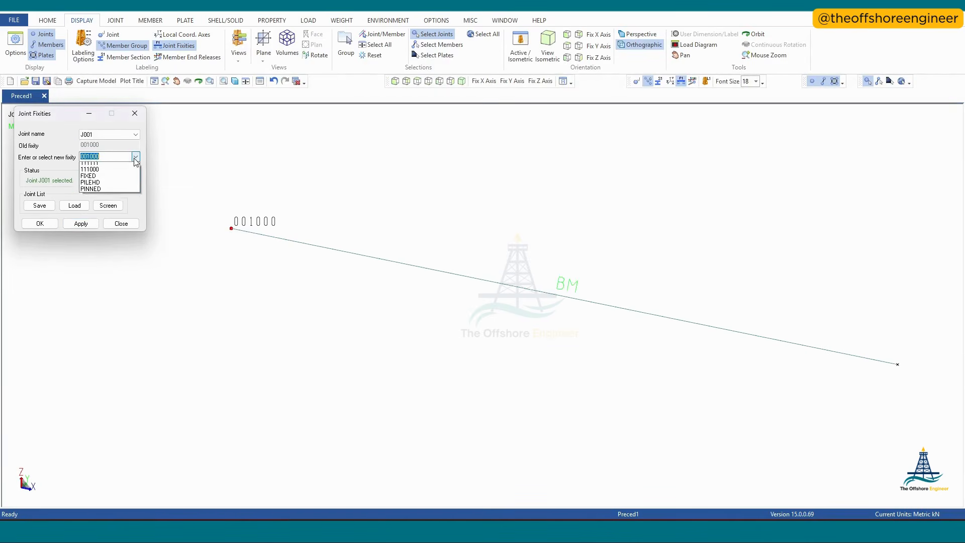
click(101, 172)
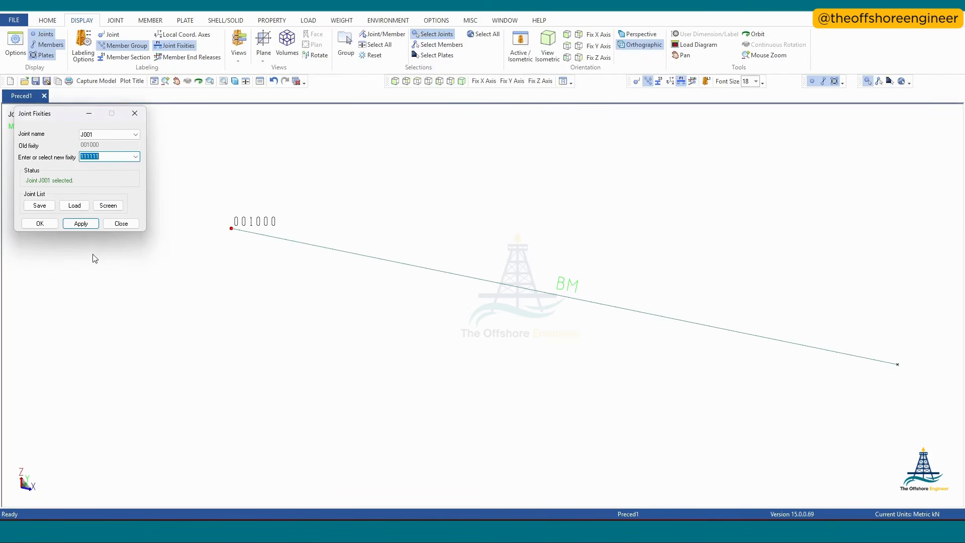
click(87, 226)
click(121, 223)
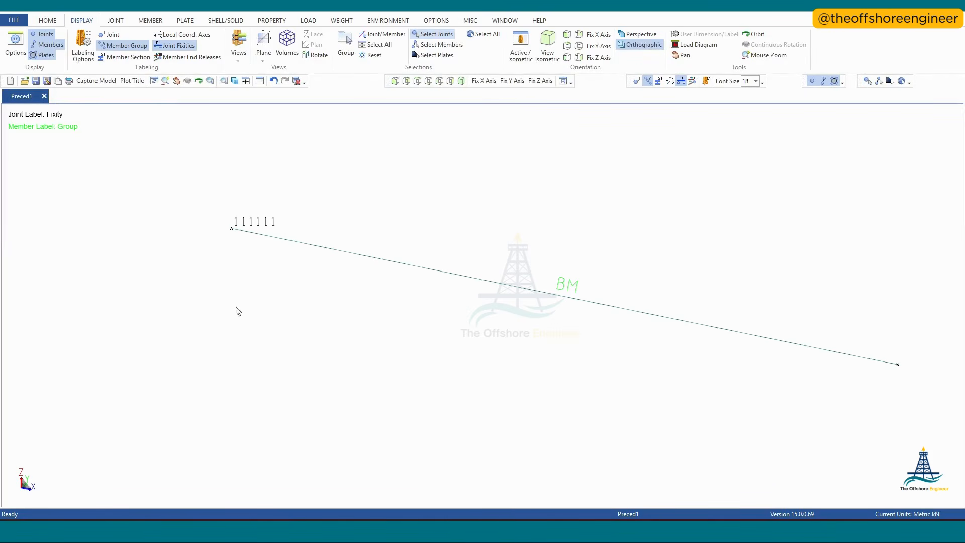
Step: Save the model under the file name sacinp.demo1 in the 01-DEMO CLASS folder
click(47, 81)
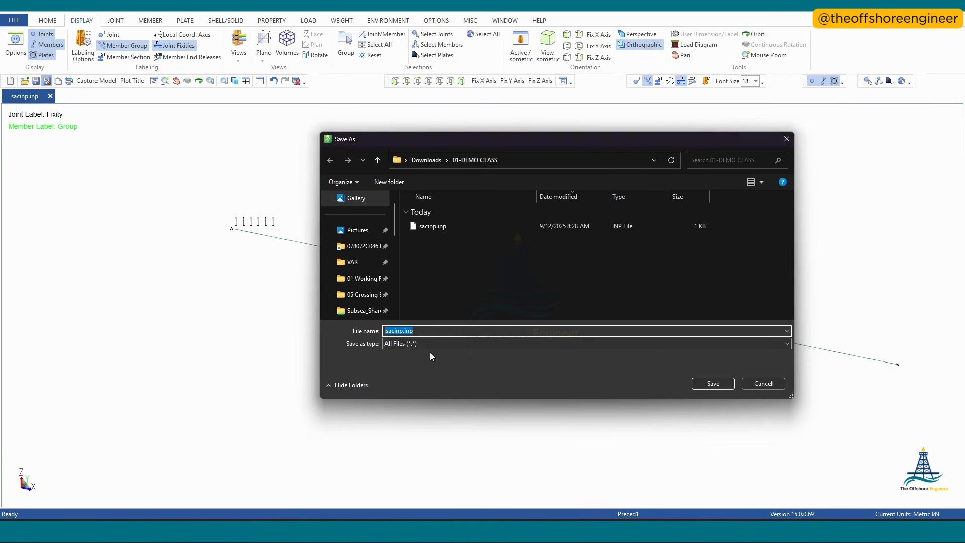
click(416, 331)
key(BackSpace)
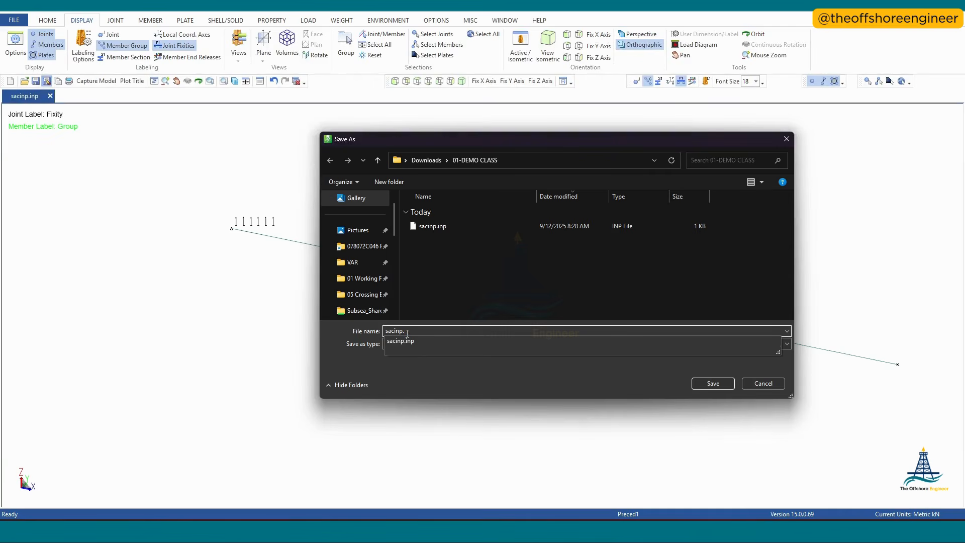
text(demo1)
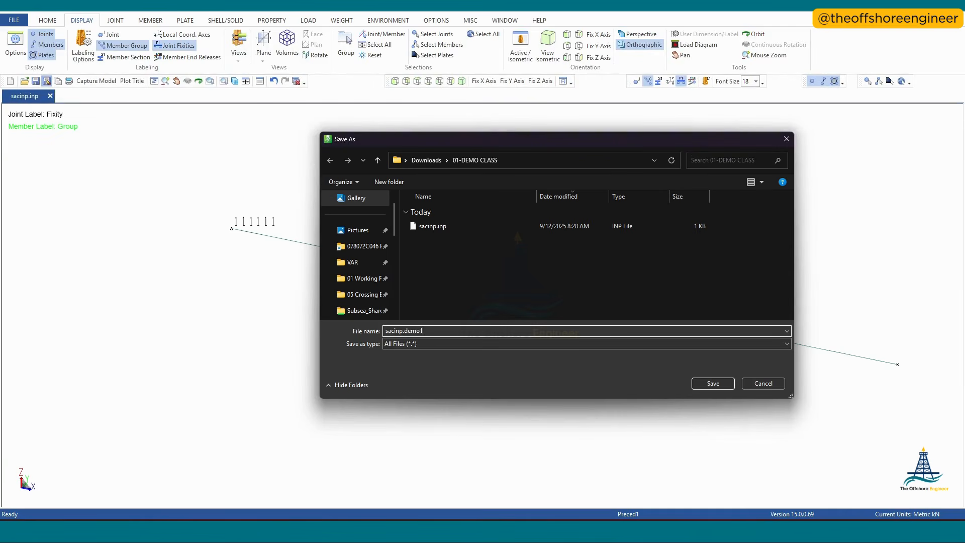
key(Return)
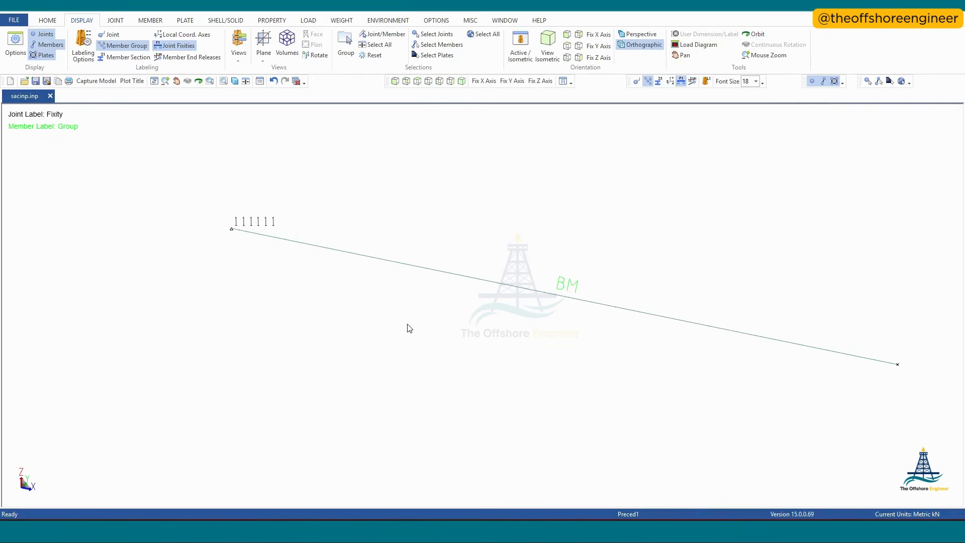
Step: Review the member group BM and section W16X77 definitions of member J001-J002, leaving them as they are
scroll(193, 255, down, 1)
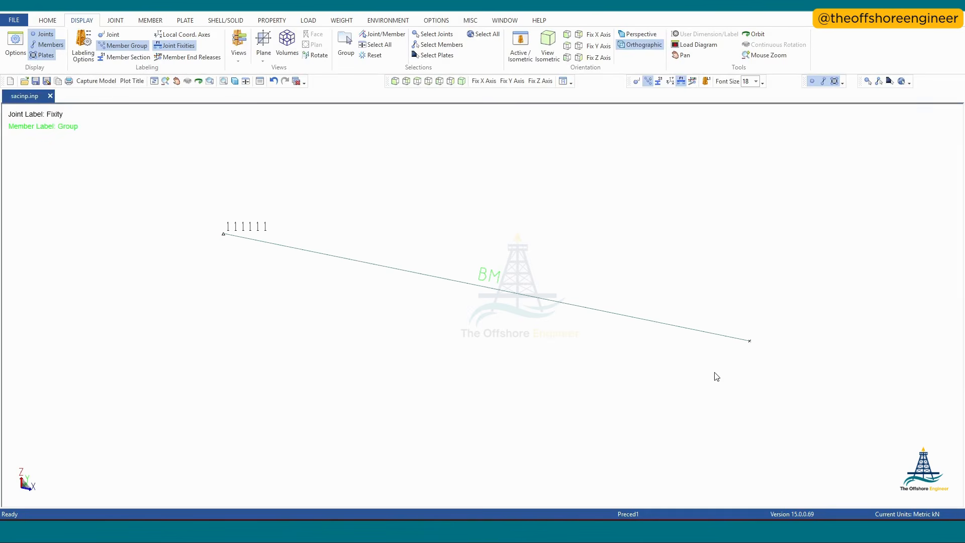
click(141, 23)
click(18, 44)
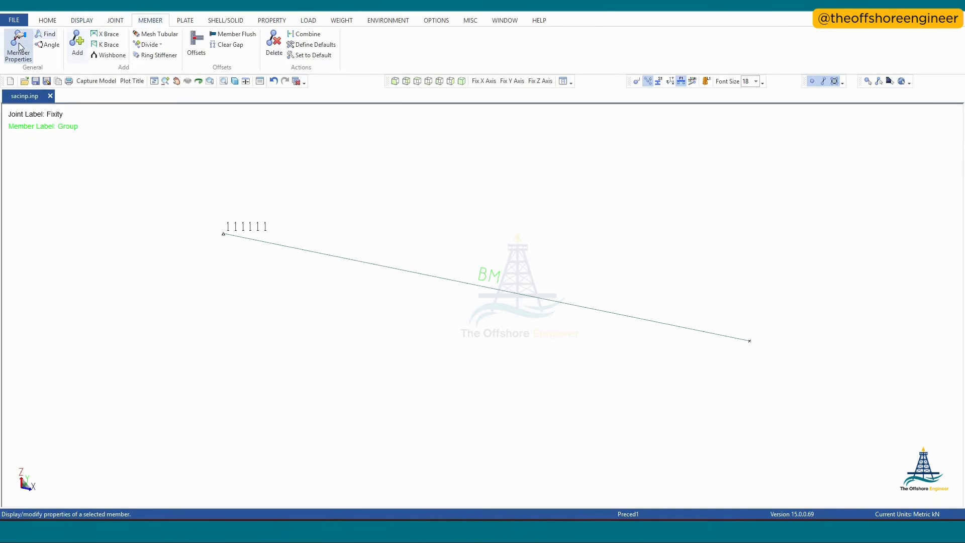
click(347, 259)
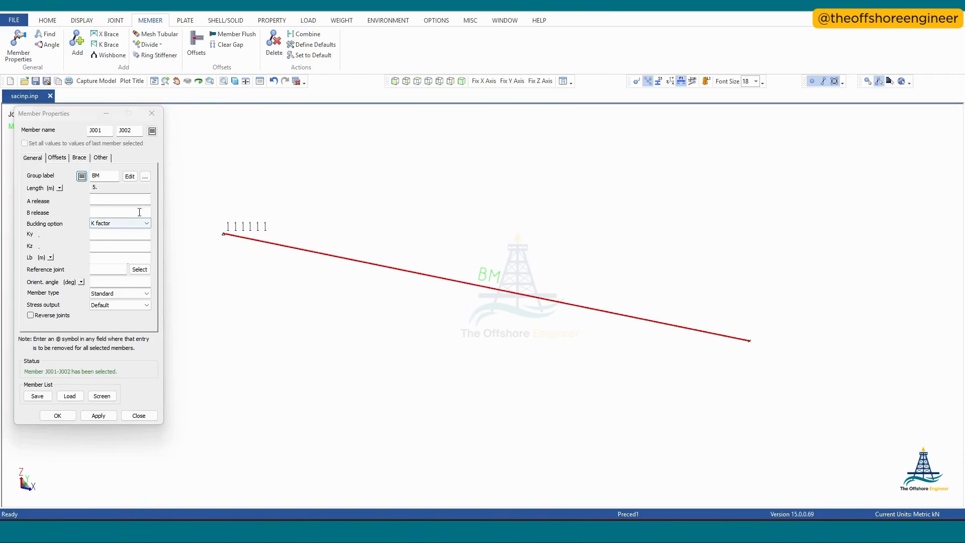
click(130, 175)
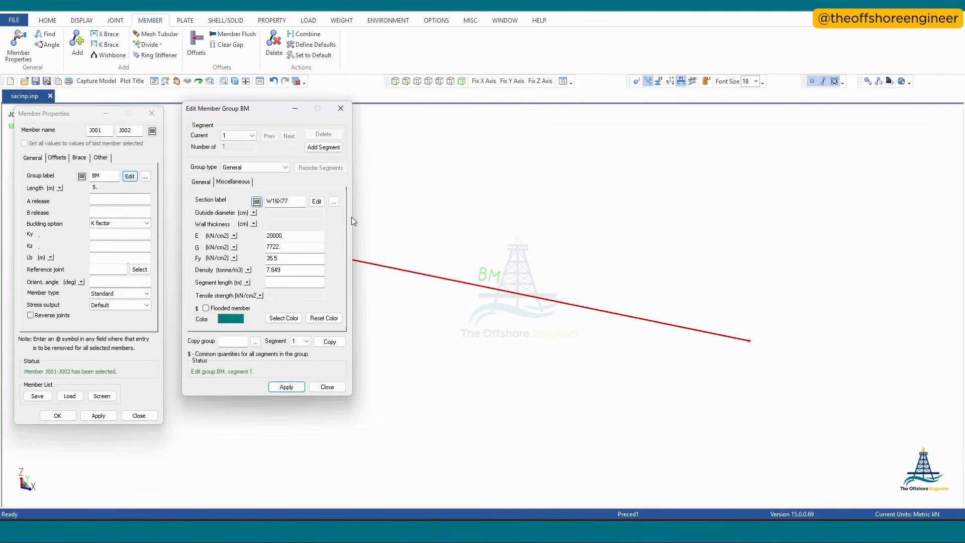
click(317, 201)
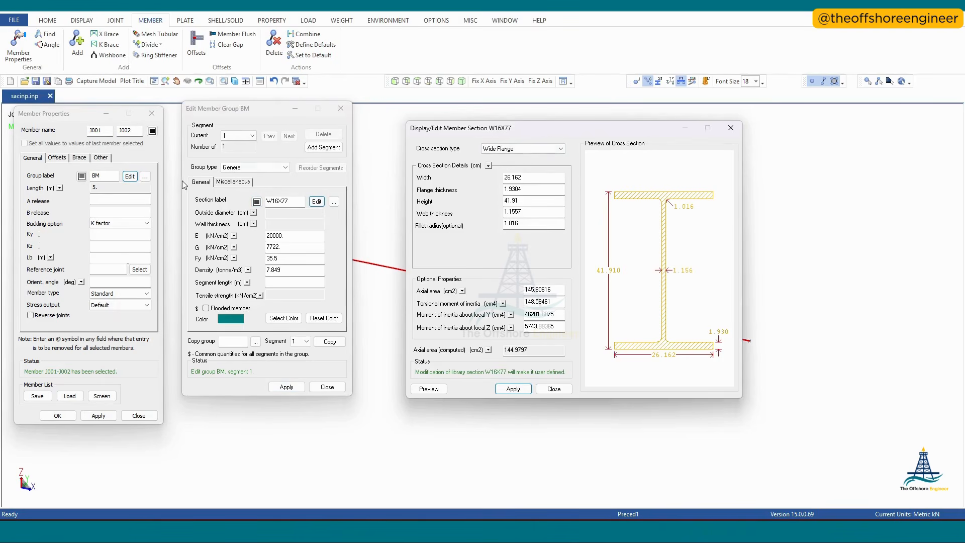
click(731, 128)
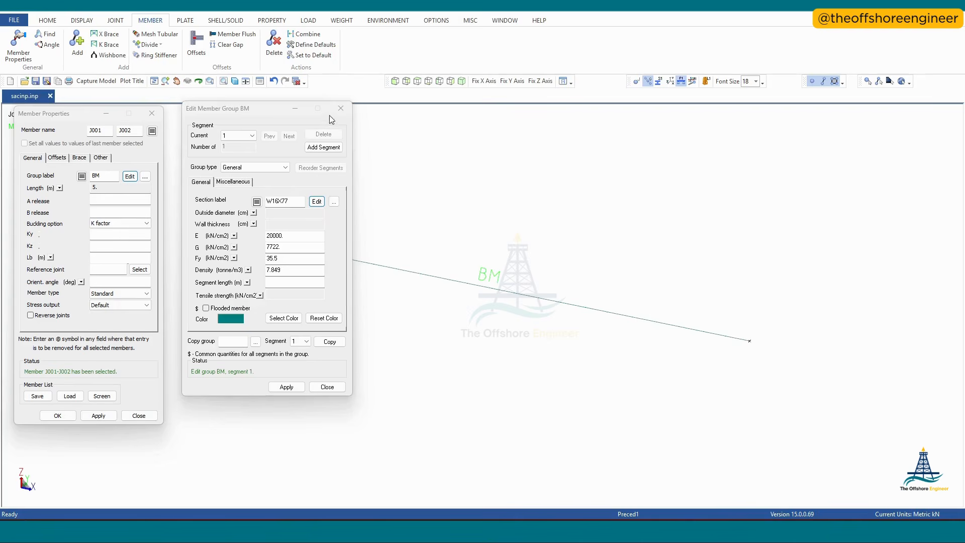
click(341, 108)
click(152, 113)
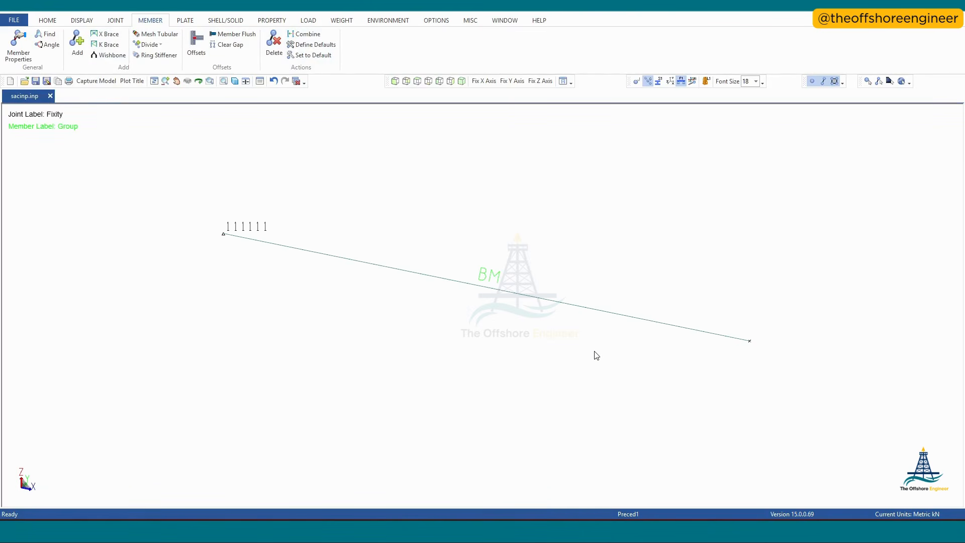
click(268, 21)
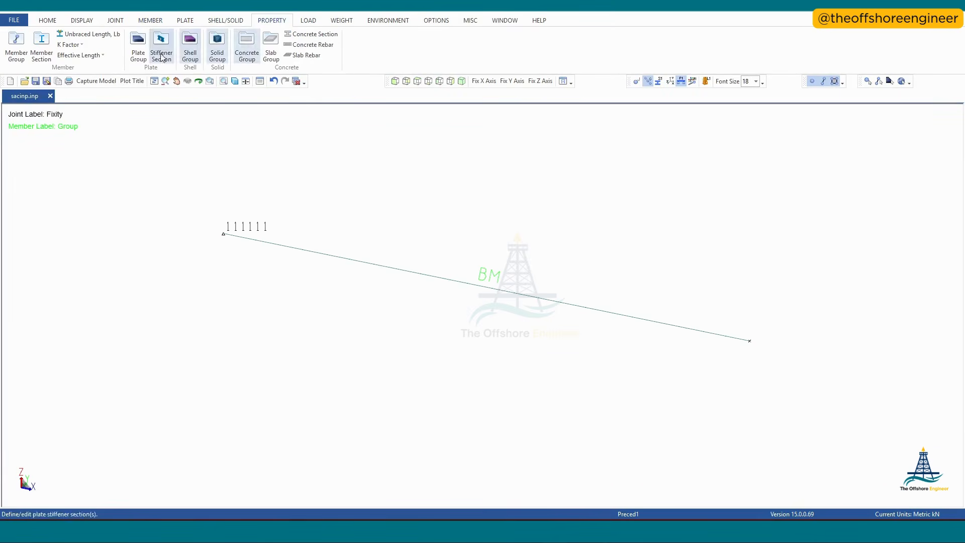
click(99, 56)
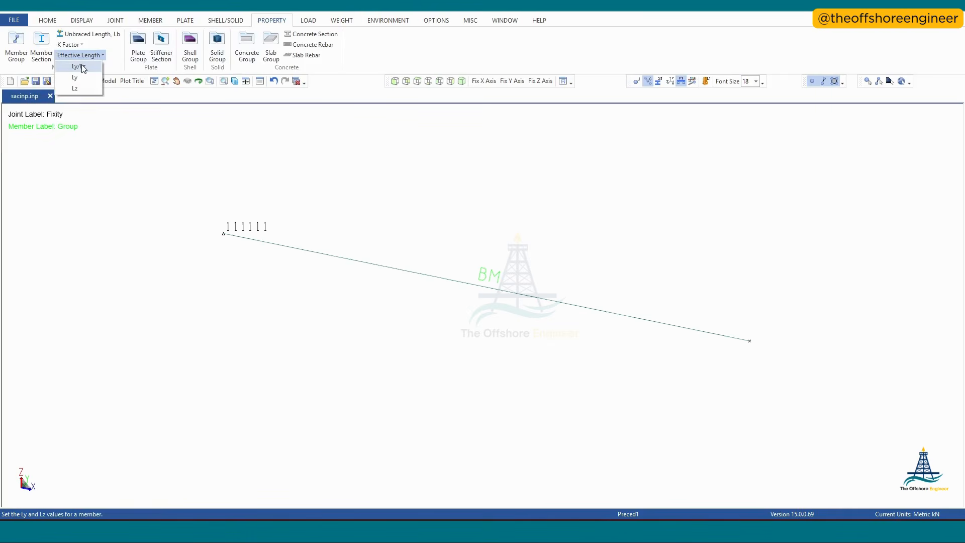
click(651, 186)
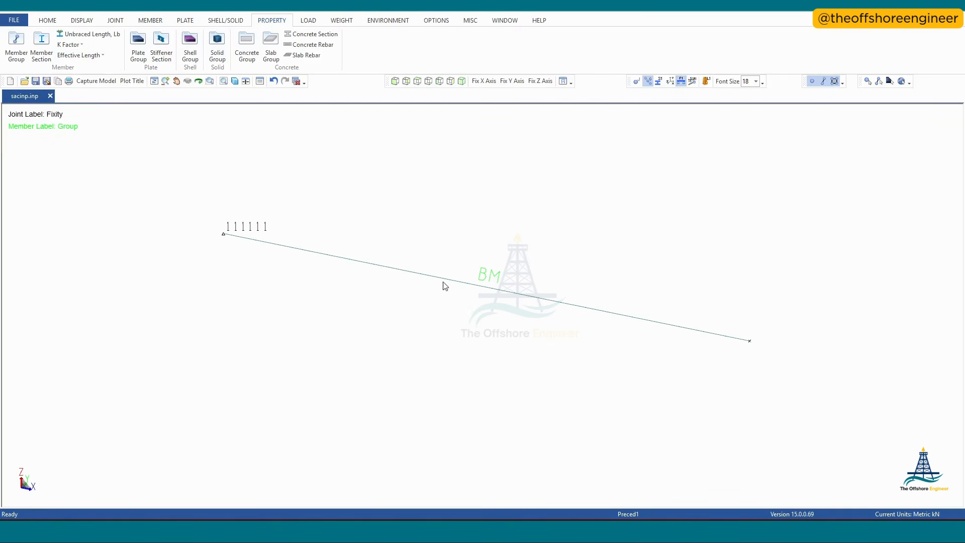
Step: Show the member's local coordinate axes in the model view in place of the member group label
click(671, 82)
scroll(557, 284, up, 2)
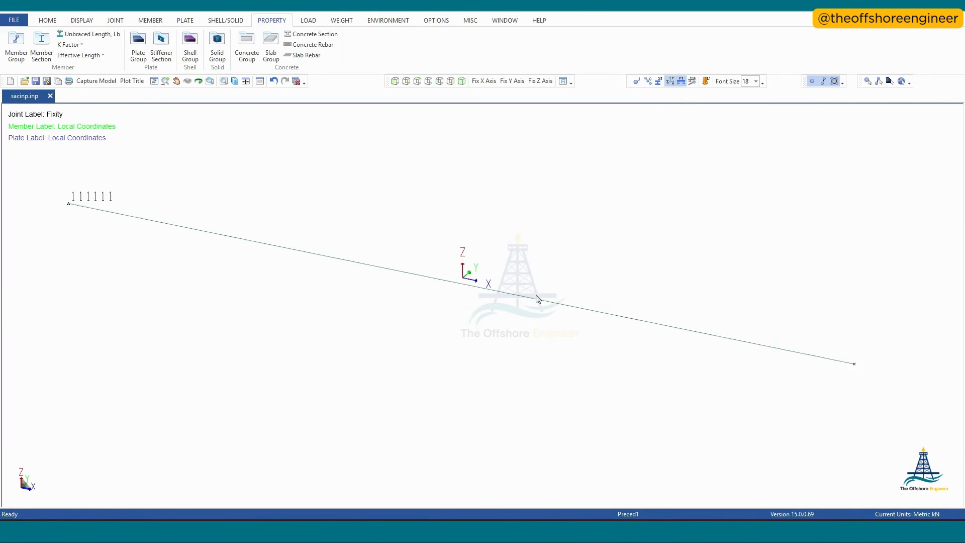
scroll(556, 277, down, 2)
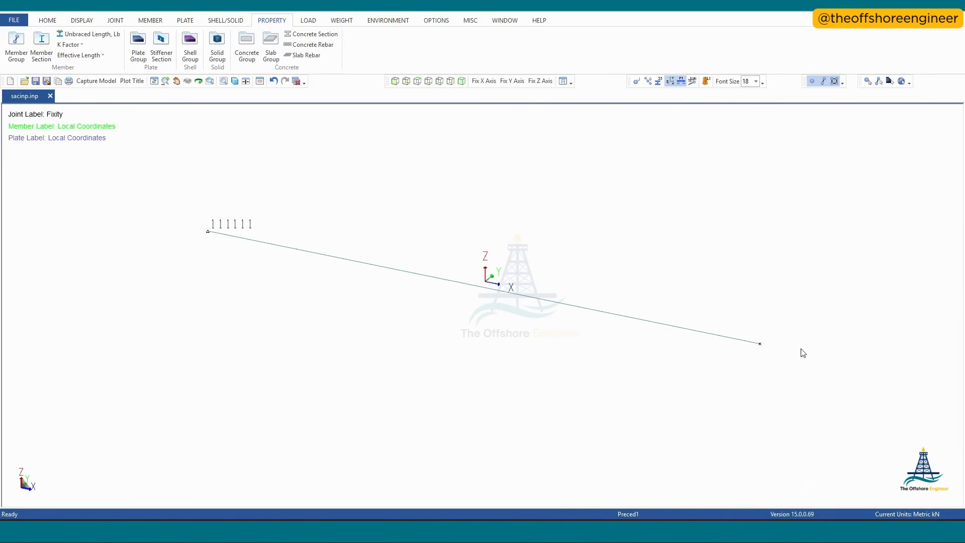
Step: Bring up the properties of member J001-J002 and label the joints with their names in place of the fixities
click(150, 20)
click(18, 41)
click(299, 251)
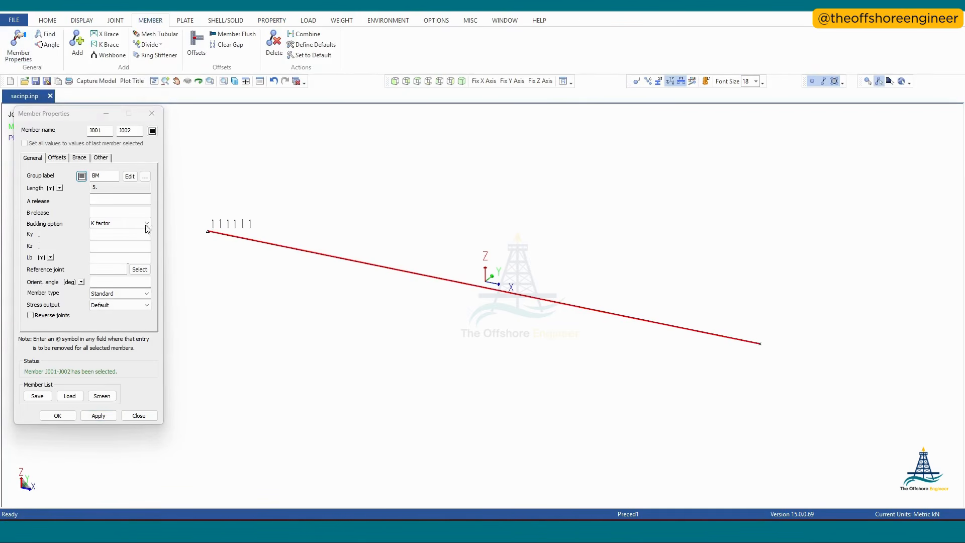
click(637, 81)
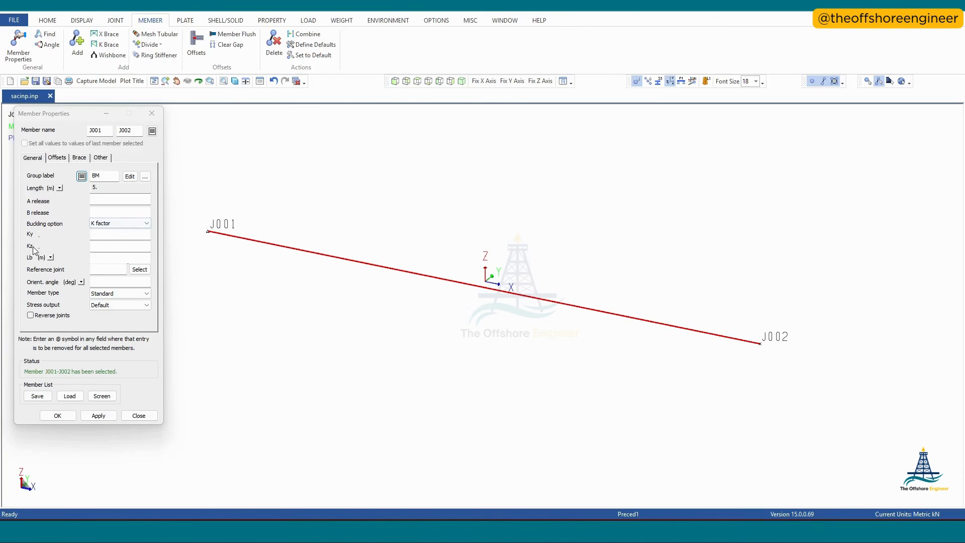
Step: Try the Effective length buckling option for member J001-J002 and leave its properties without applying it
click(119, 223)
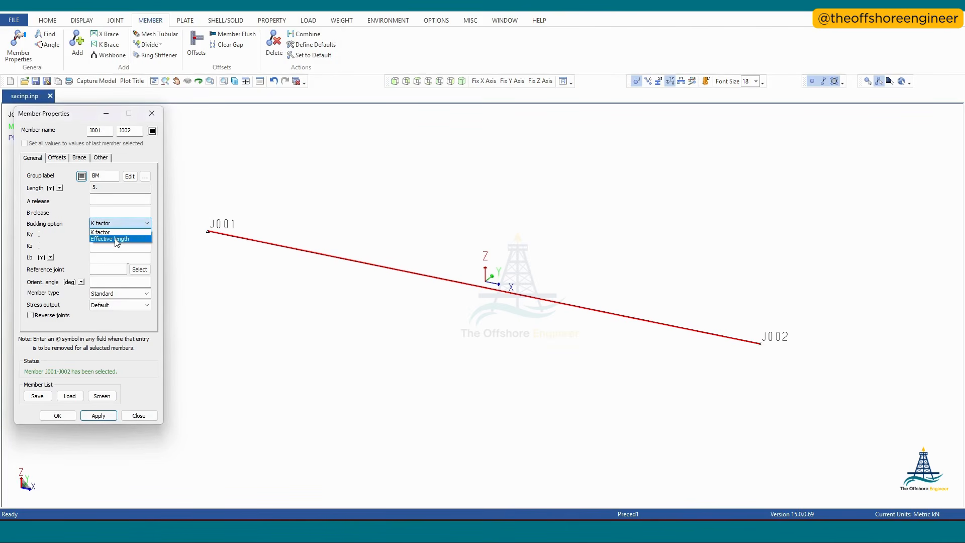
click(107, 238)
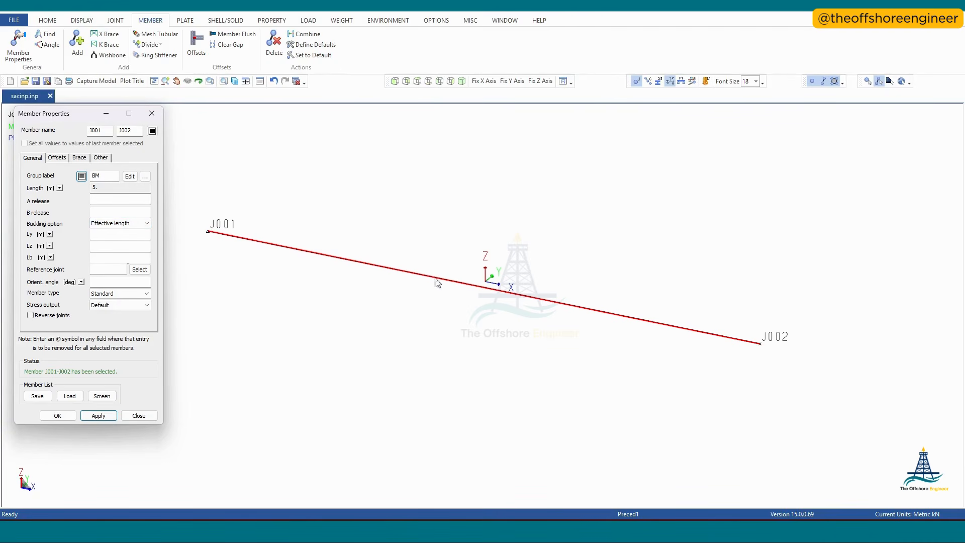
mouse_move(490, 281)
click(100, 236)
click(151, 113)
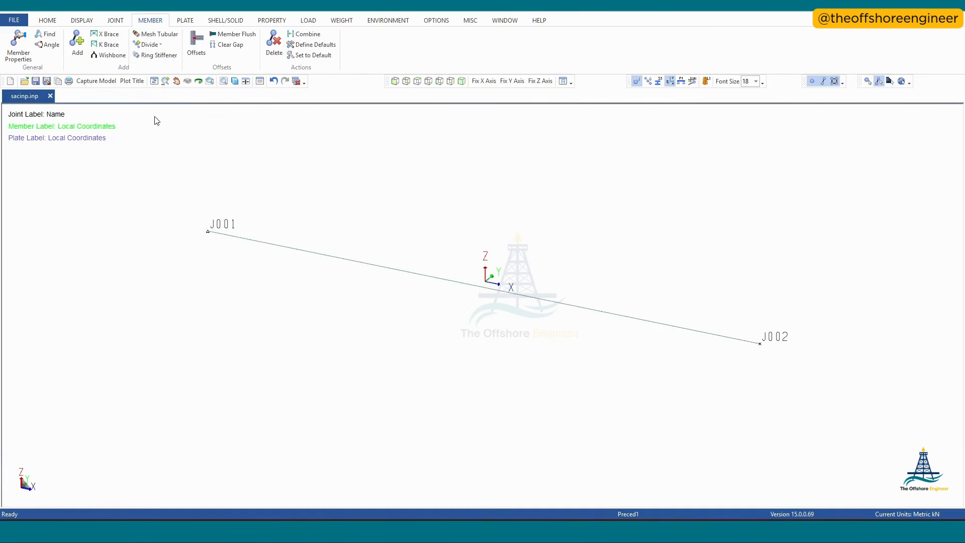
Step: Apply Ly and Lz effective lengths to member J001-J002, measured between joints J001 and J002 with a length factor of 2
click(272, 20)
click(81, 55)
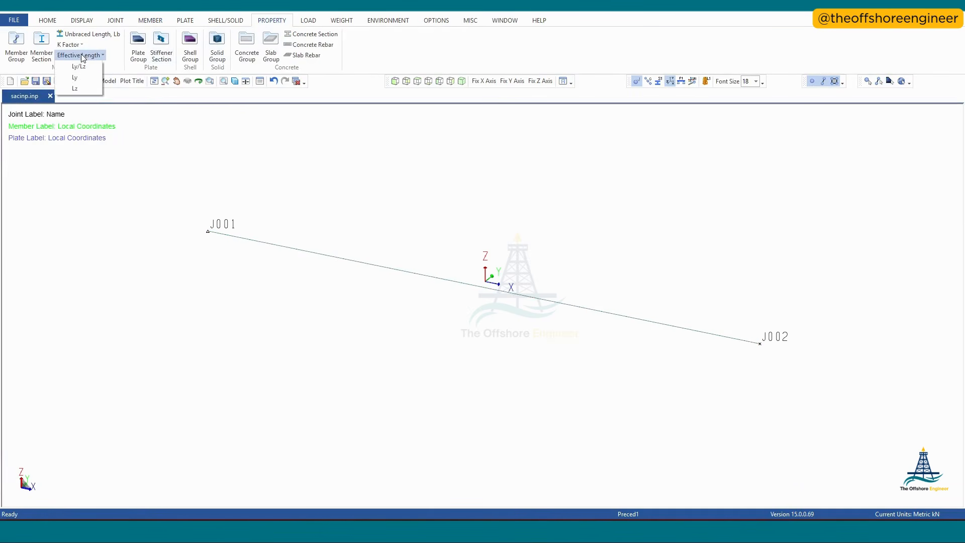
click(79, 66)
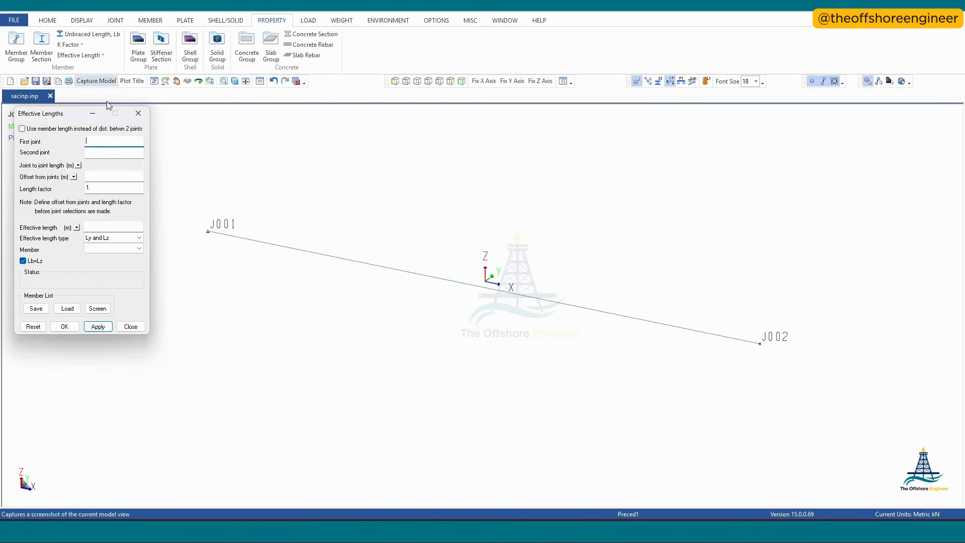
click(128, 240)
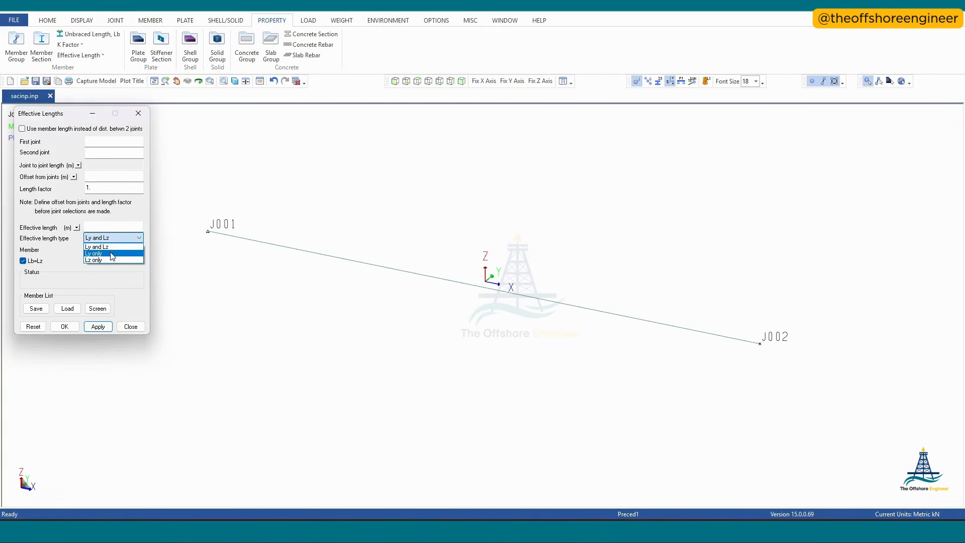
click(118, 288)
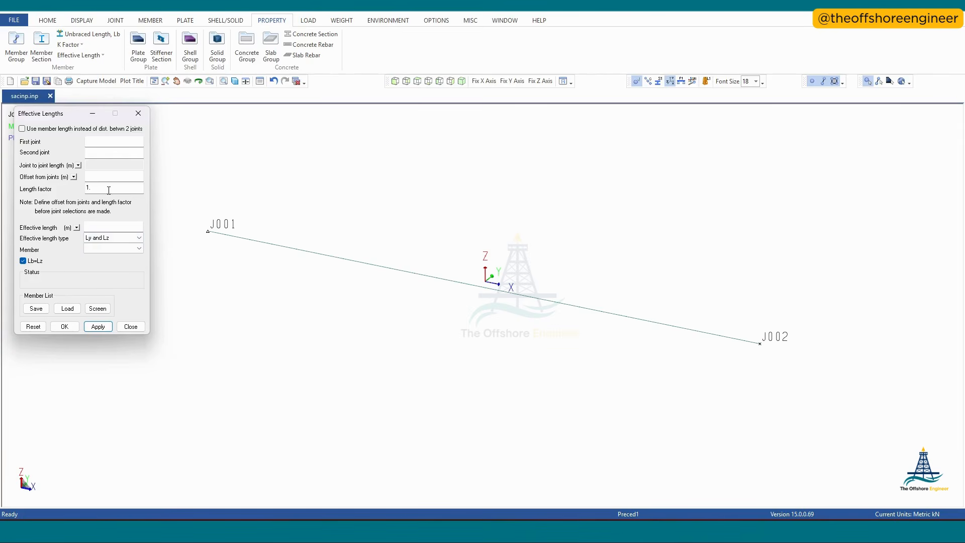
drag(105, 190, 69, 193)
click(209, 234)
click(759, 350)
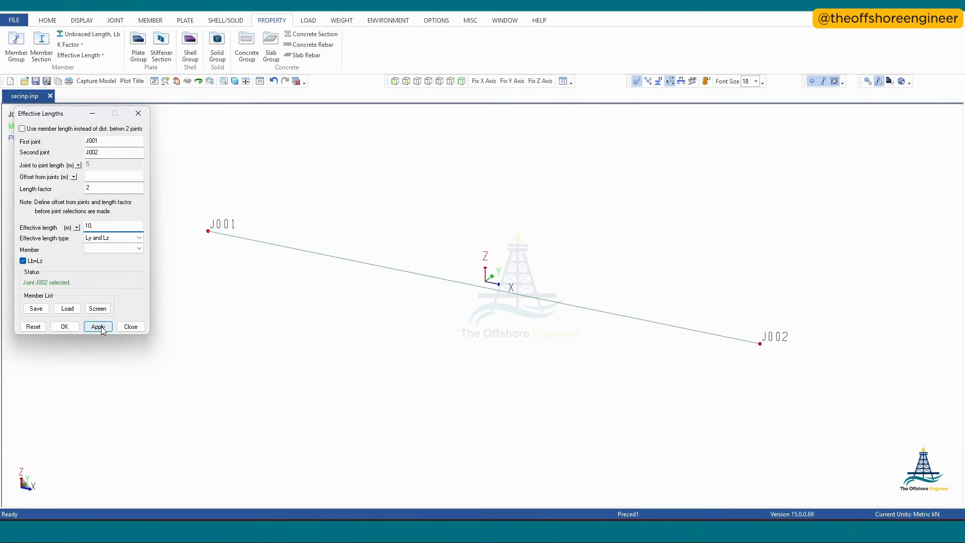
click(326, 257)
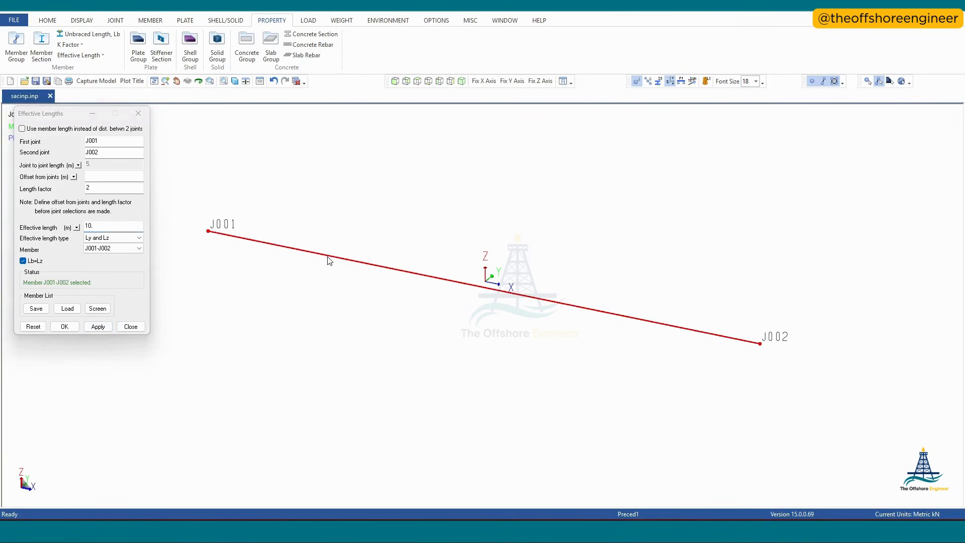
click(98, 326)
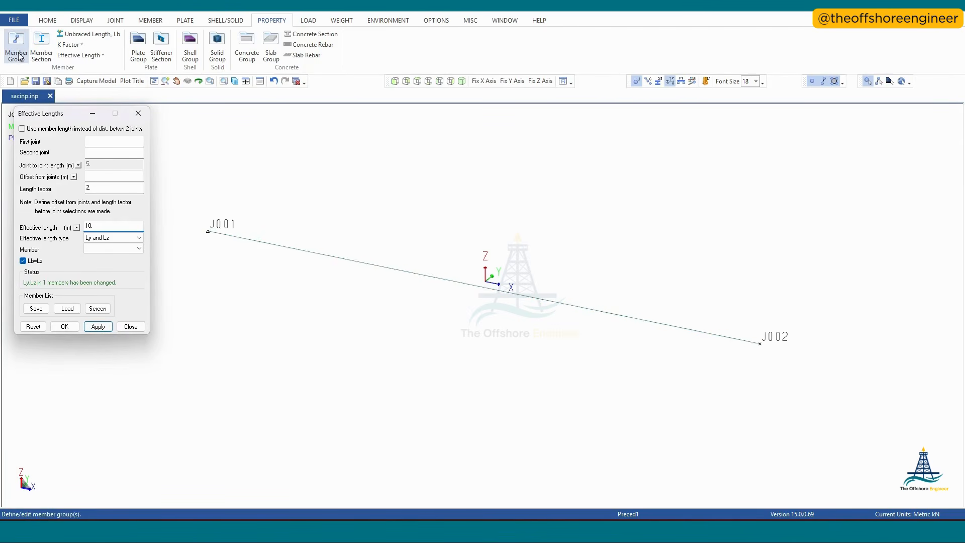
Step: Check the Ly, Lz and Lb values in the properties of member J001-J002, and finish editing effective lengths
click(151, 20)
click(18, 45)
click(371, 264)
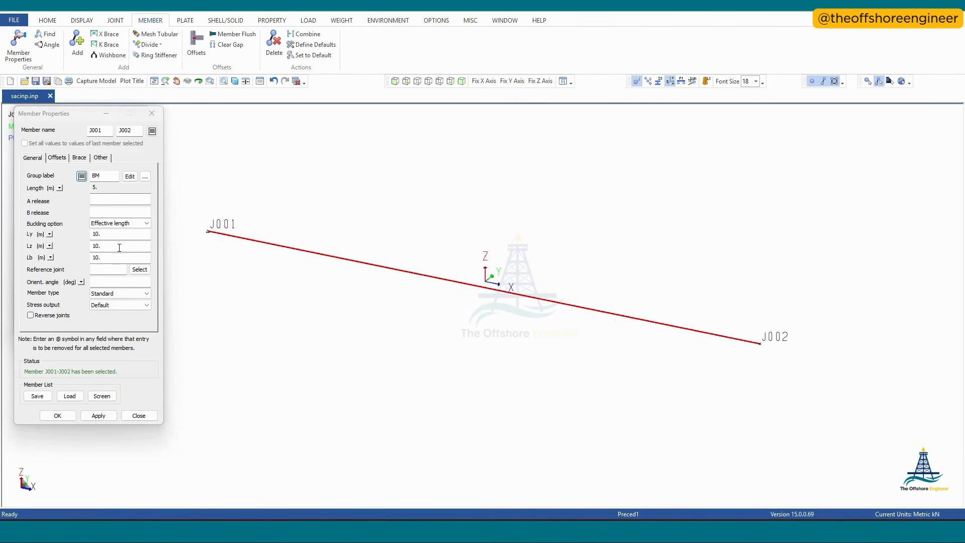
click(153, 115)
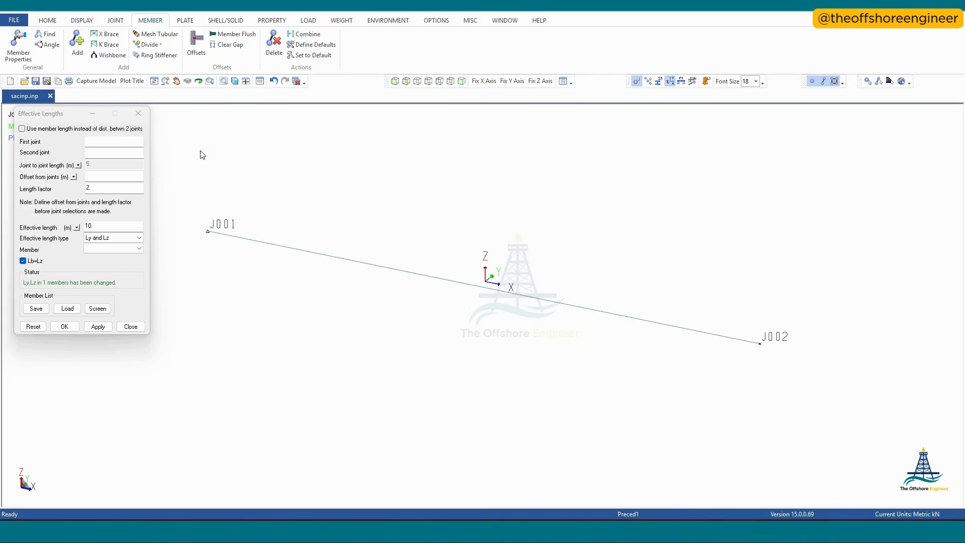
click(138, 113)
Step: Start a self weight load with load condition SELF and load ID SELFWGT
scroll(136, 206, down, 2)
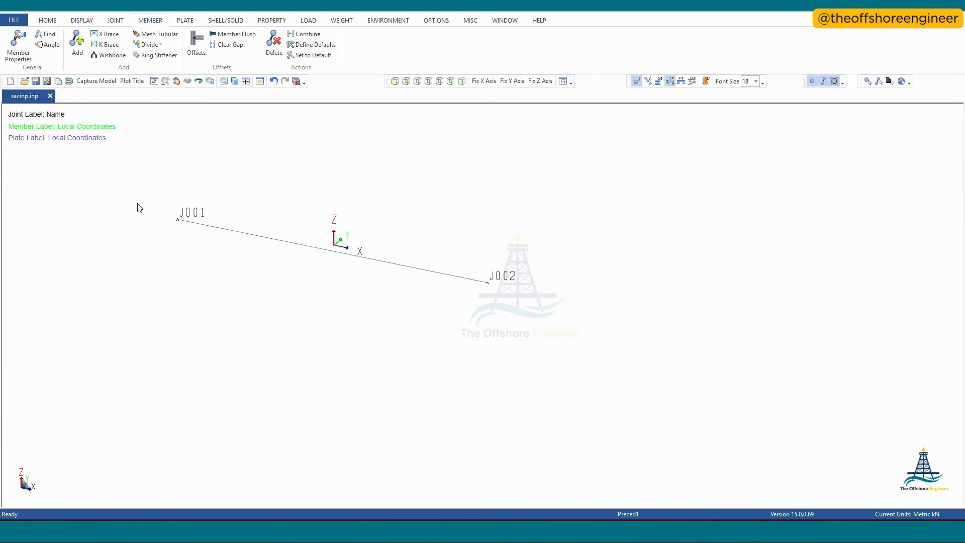
scroll(161, 199, up, 2)
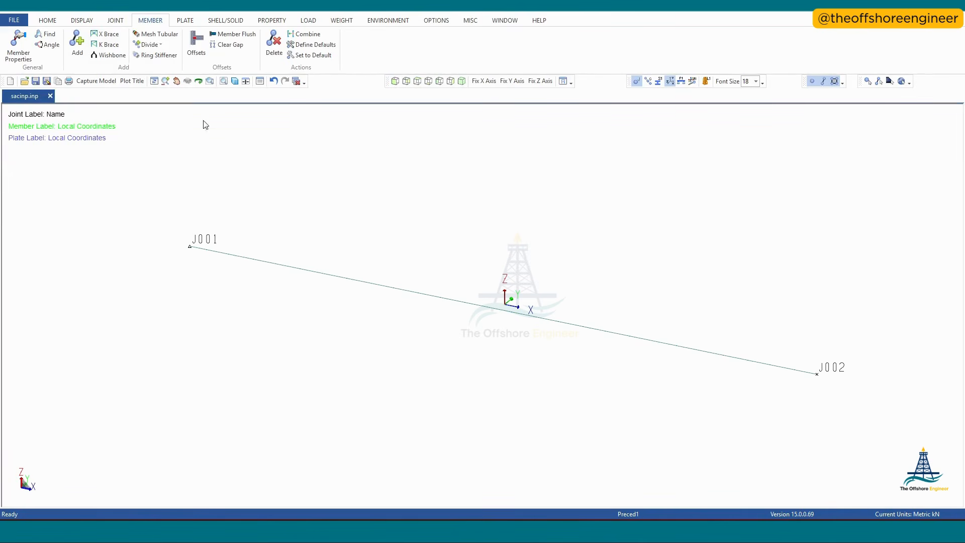
click(309, 20)
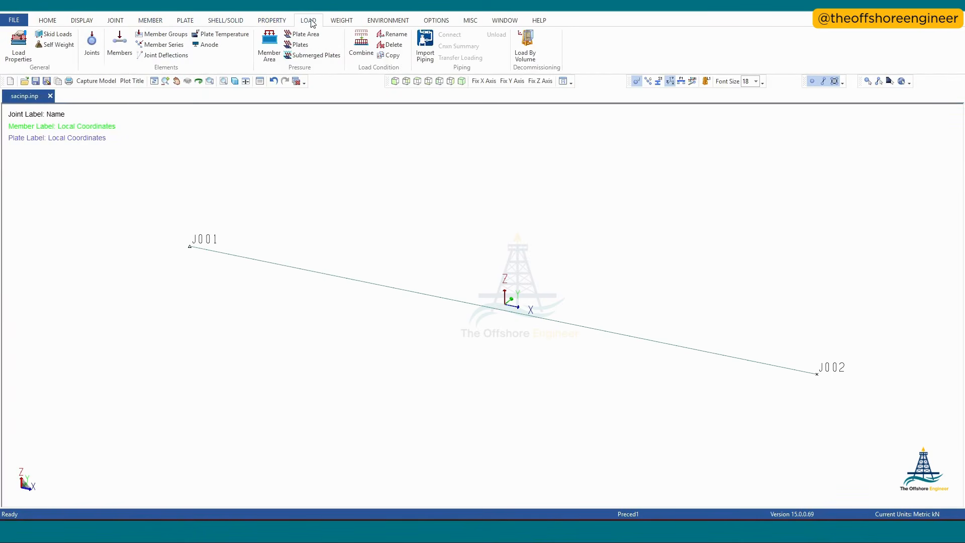
click(55, 44)
scroll(514, 225, down, 3)
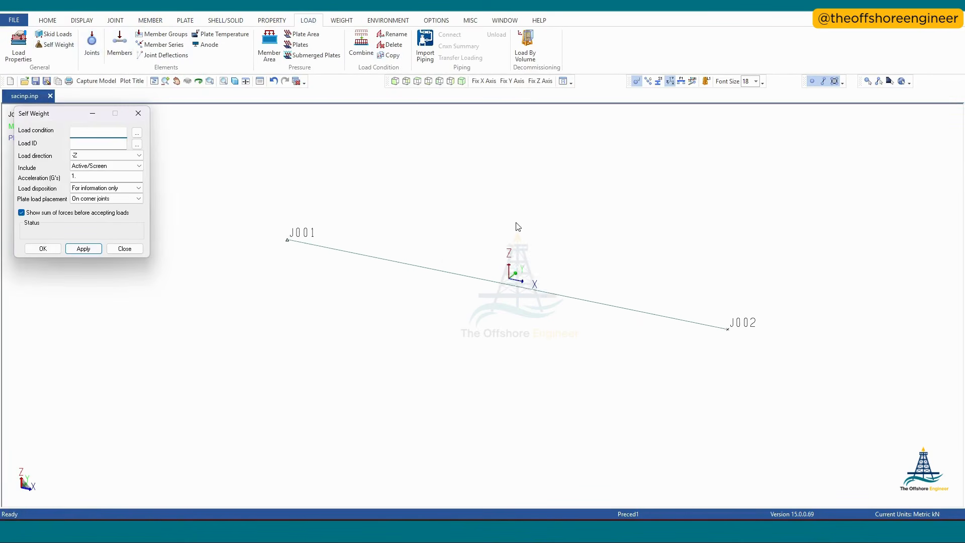
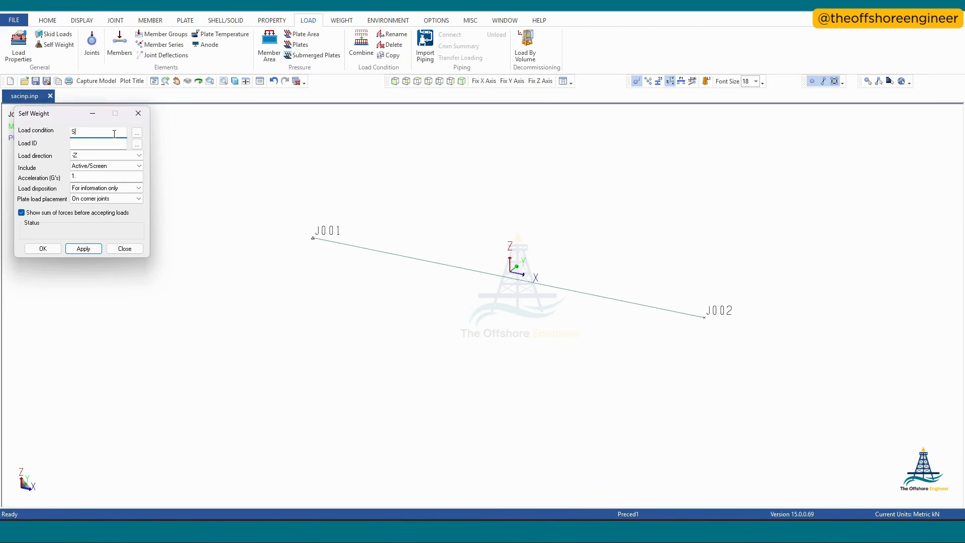
text(ELF)
click(102, 145)
text(SELFWGT)
Step: Calculate the self weight for information only, in the -Z direction, including Active/Screen elements with an acceleration of 1 G
click(116, 156)
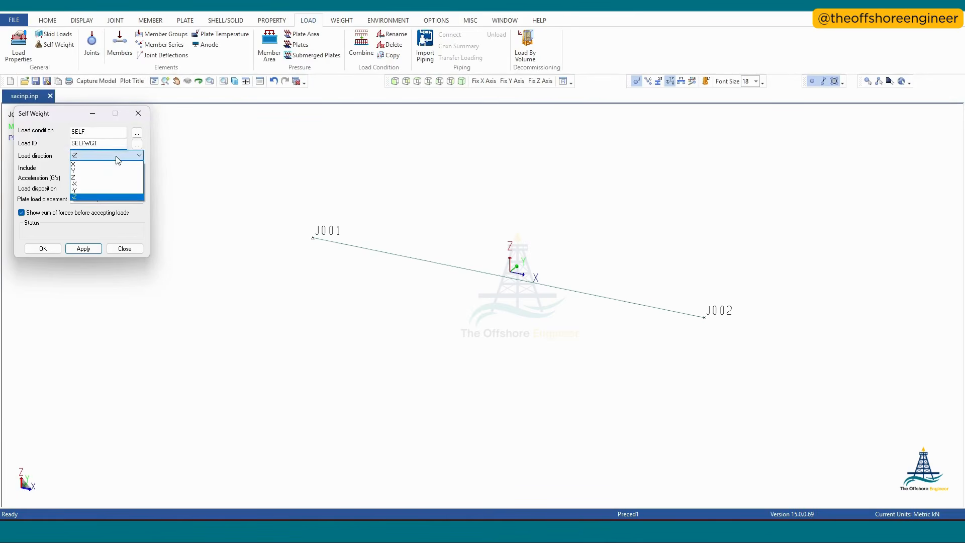
click(99, 198)
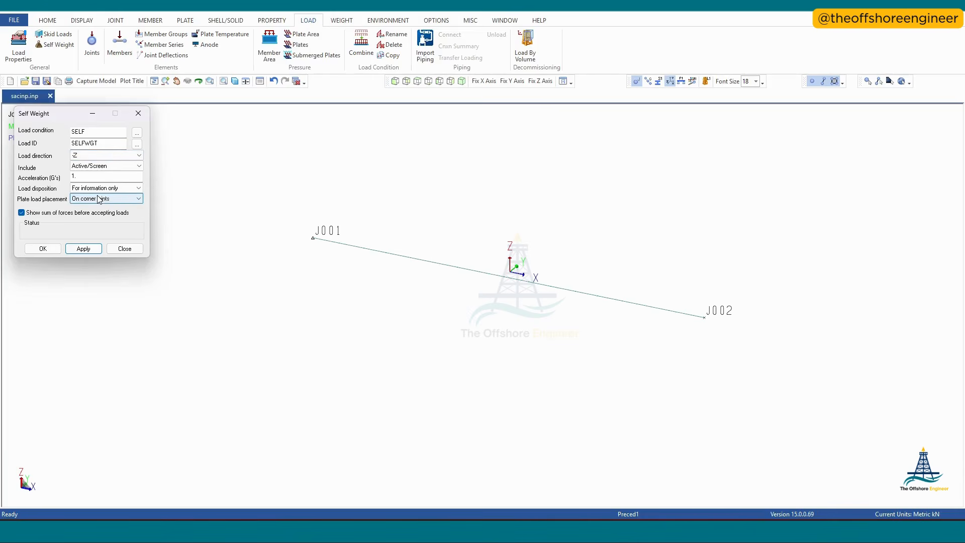
click(106, 170)
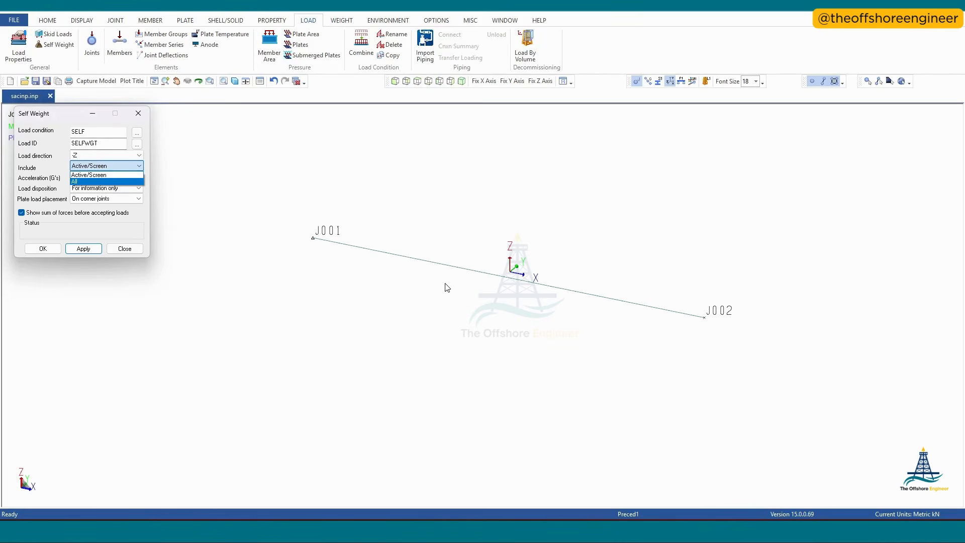
click(86, 168)
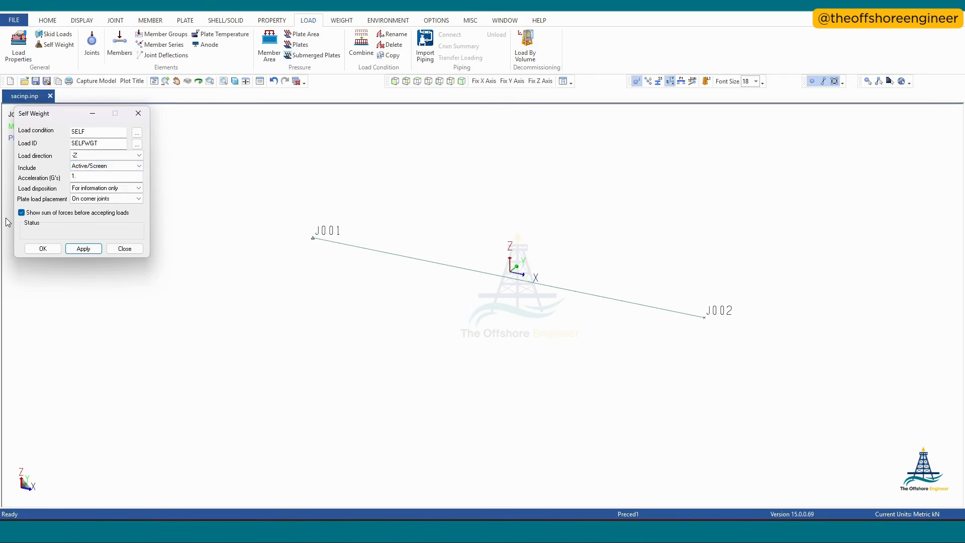
click(83, 177)
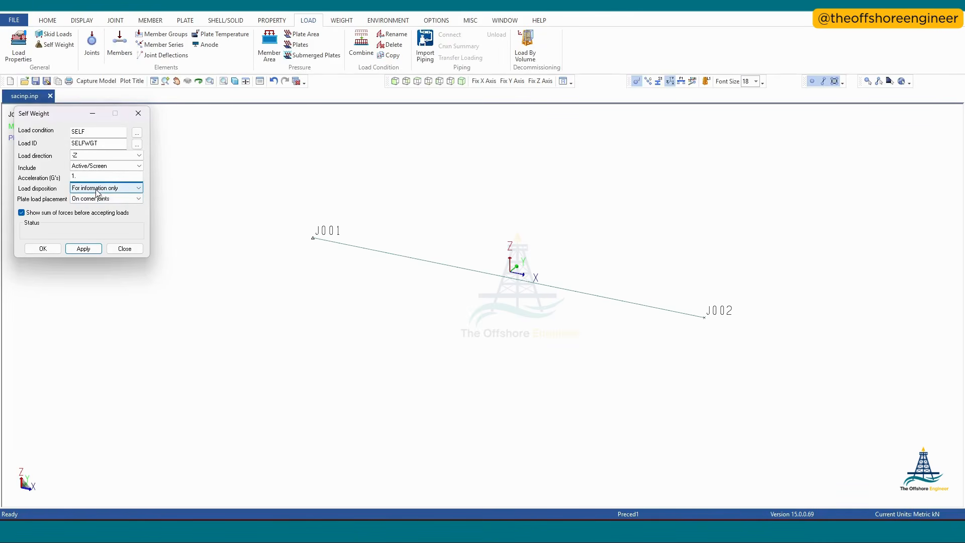
click(97, 193)
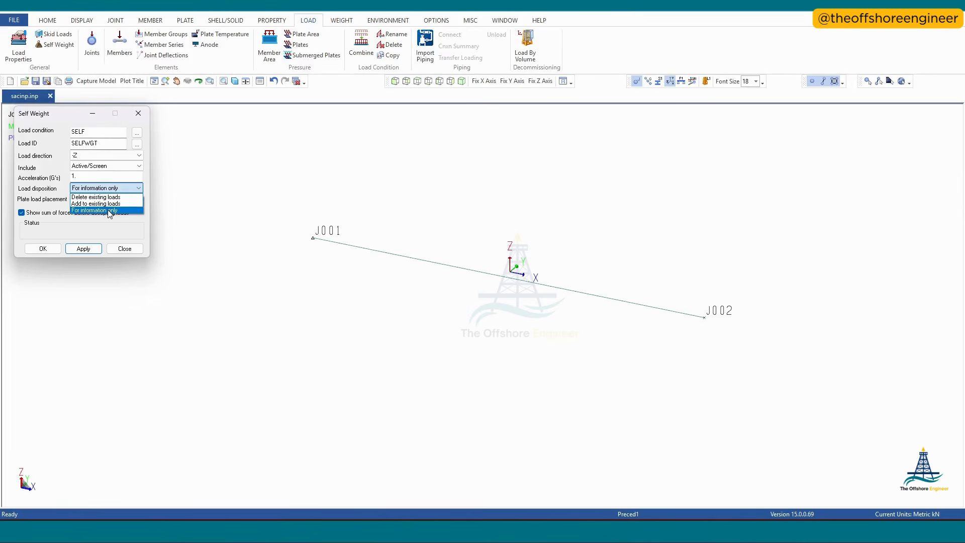
click(108, 211)
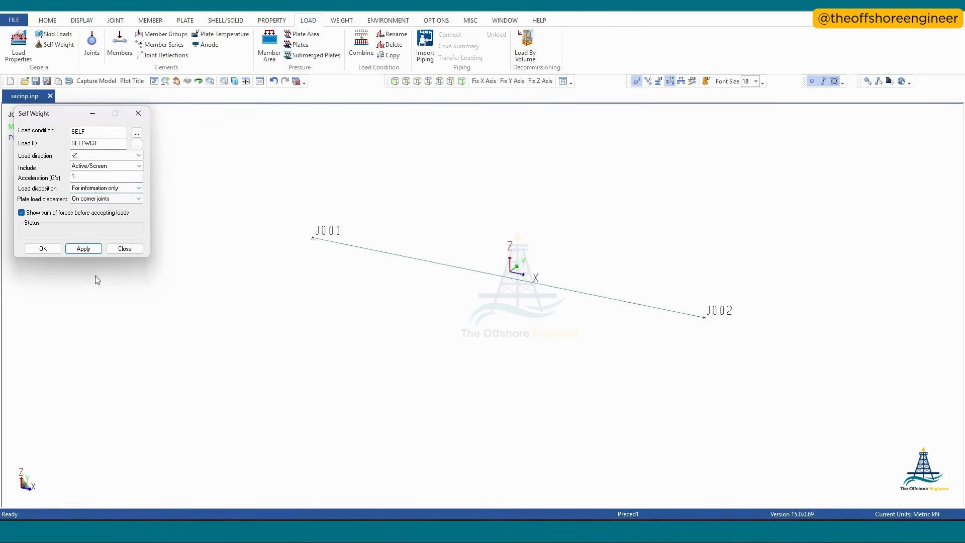
click(84, 249)
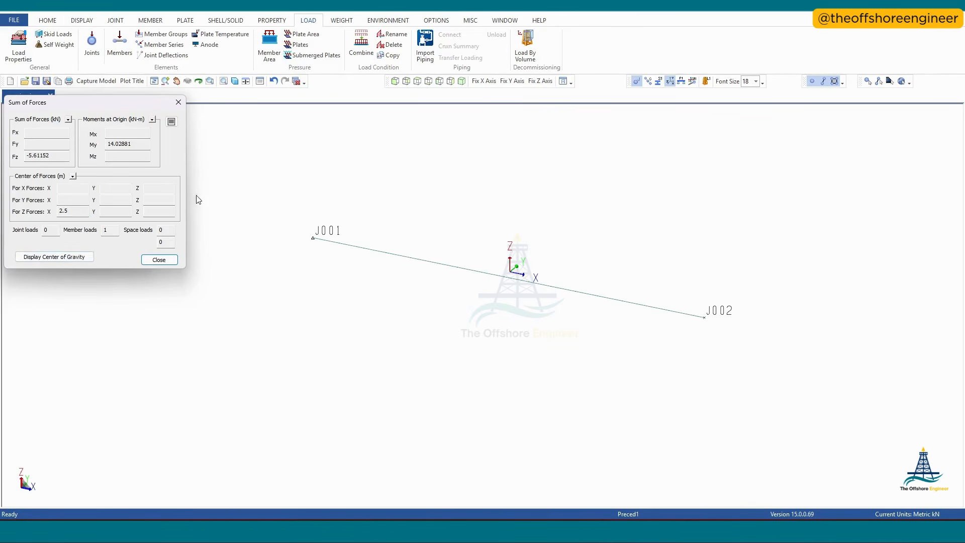
Step: View the calculated sum of forces in kilograms, and check the load properties for stored load conditions
click(68, 120)
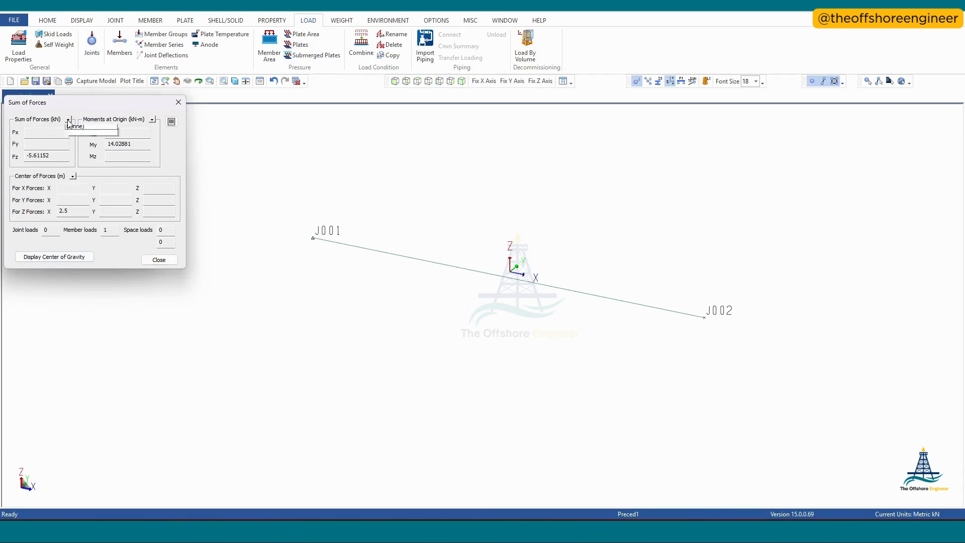
click(81, 129)
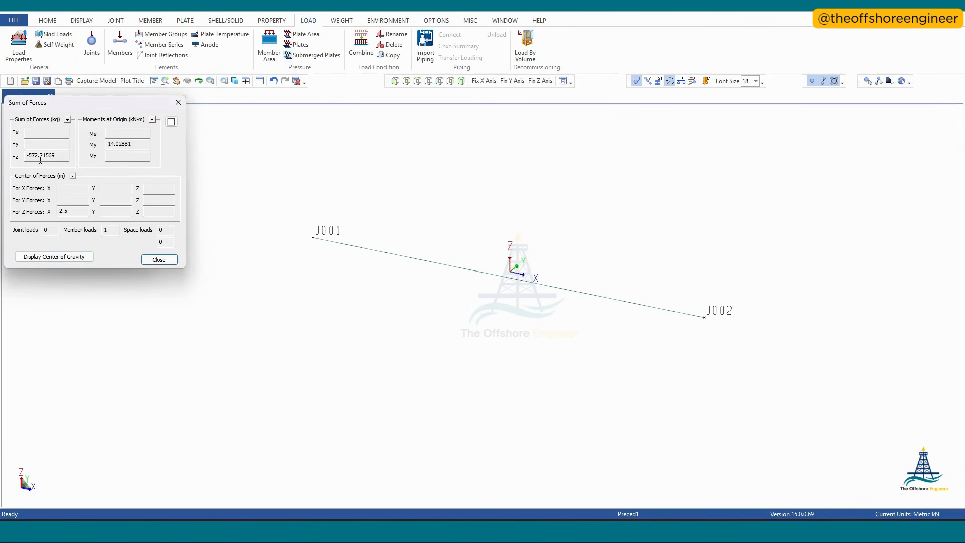
click(156, 261)
click(18, 45)
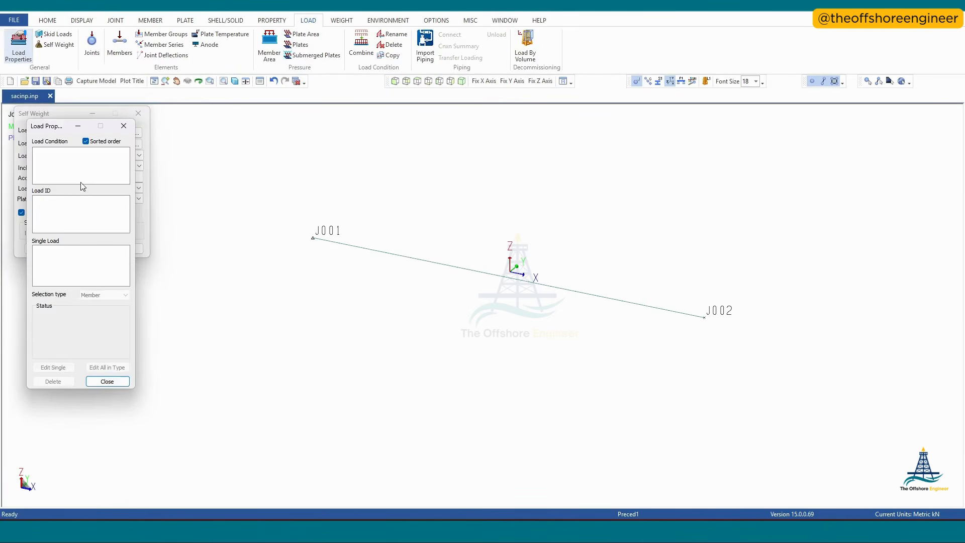
click(123, 125)
Step: Apply the SELFWGT self weight with load disposition Add to existing loads and keep the load
drag(44, 114, 156, 204)
click(216, 277)
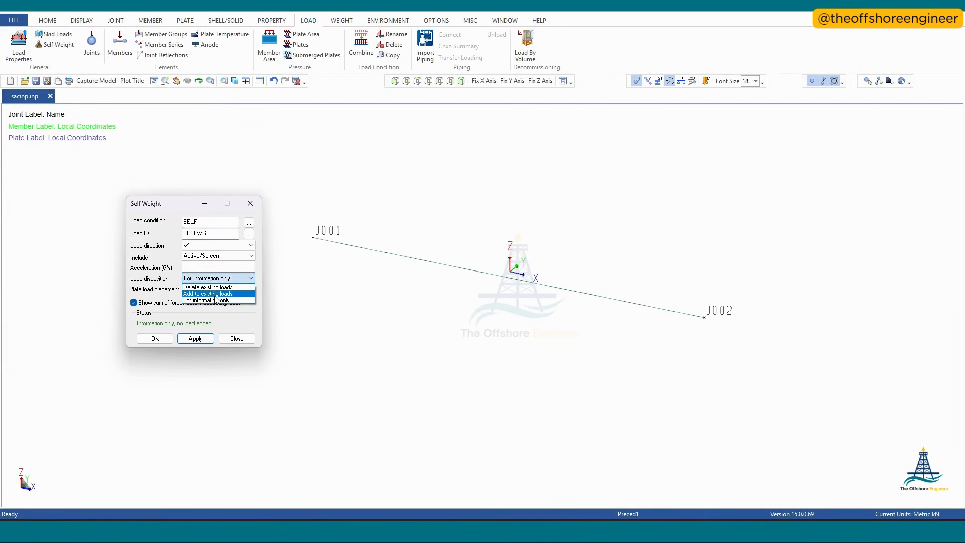
click(216, 290)
click(197, 339)
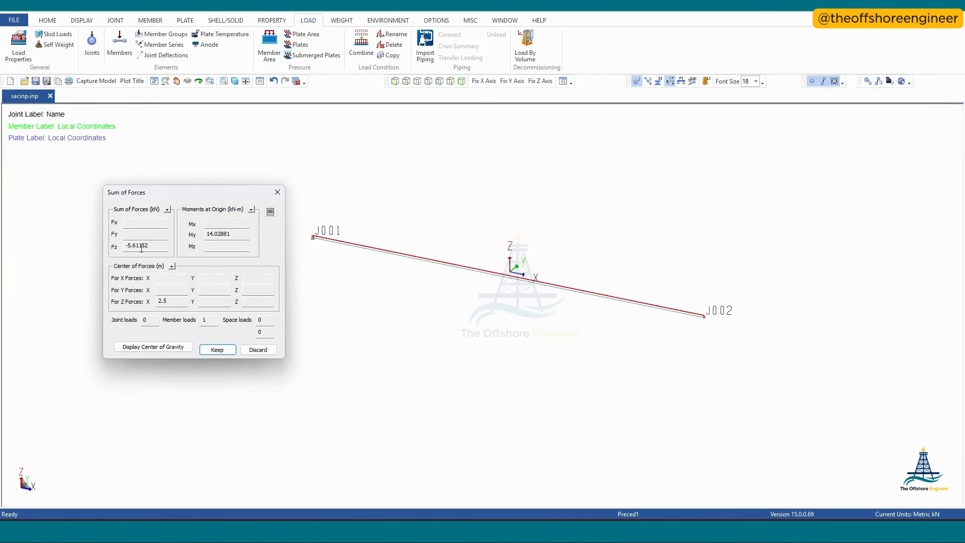
click(221, 352)
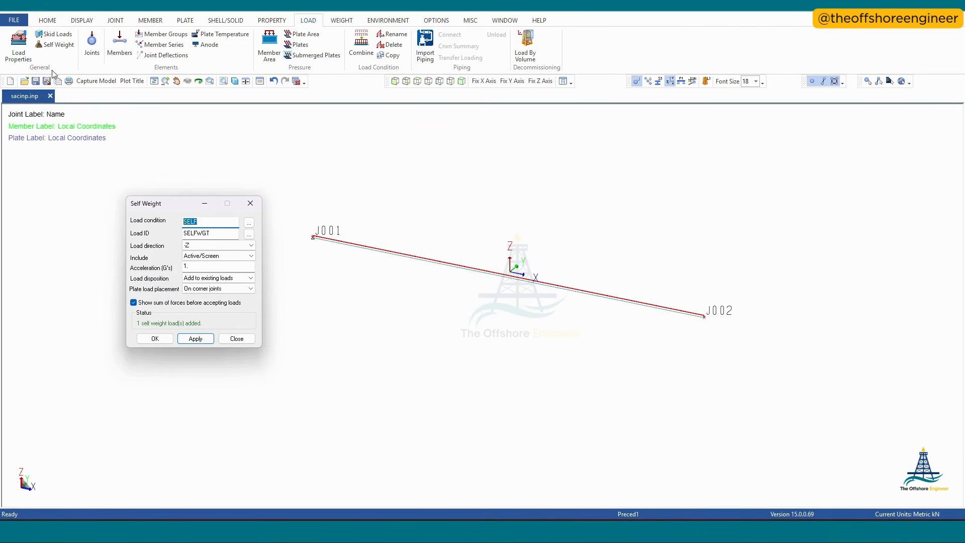
Step: Examine load condition SELF, load ID SELFWGT and the single load on member J001-J002 in the load properties
click(18, 45)
drag(45, 126, 27, 126)
click(28, 151)
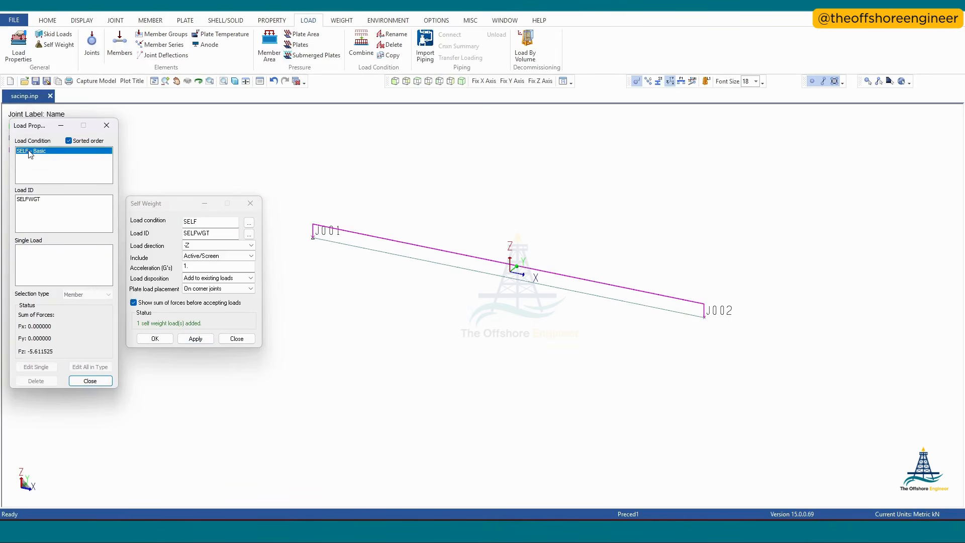
click(33, 200)
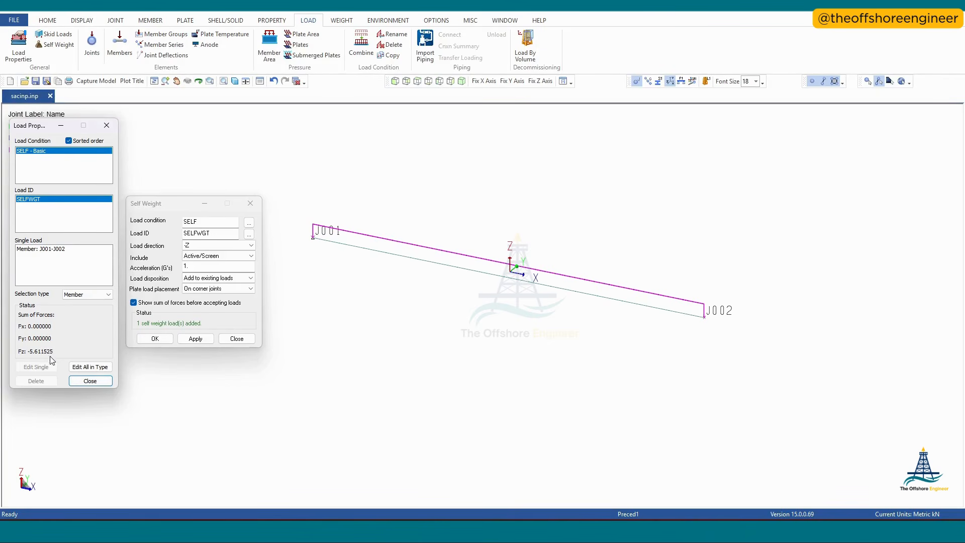
click(53, 250)
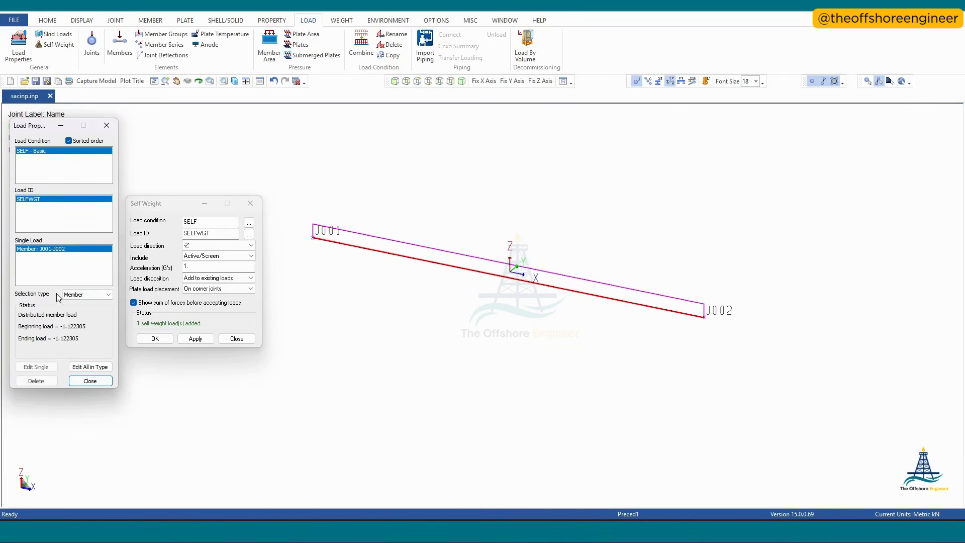
click(91, 381)
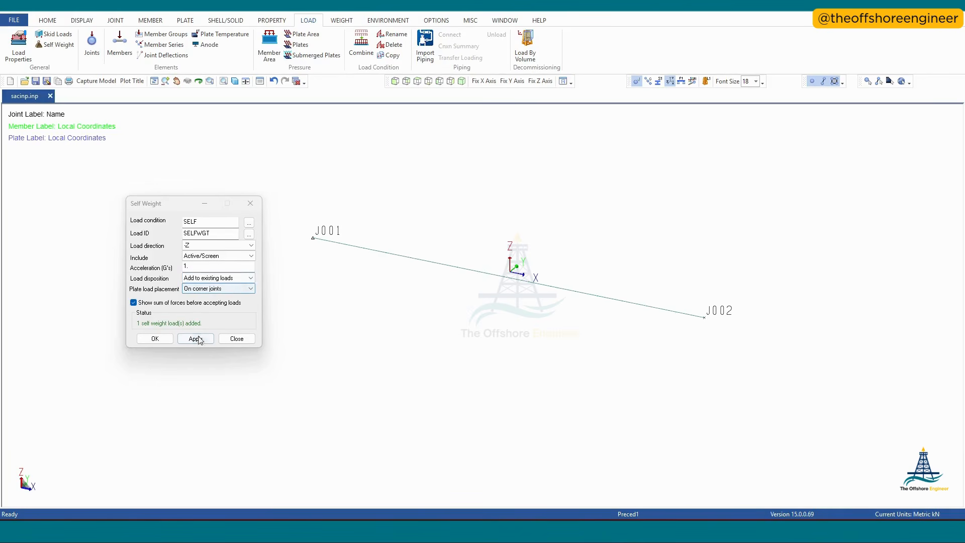
Step: Add the same self weight a second time to the existing loads, and check load ID SELFWGT in the load properties
click(197, 339)
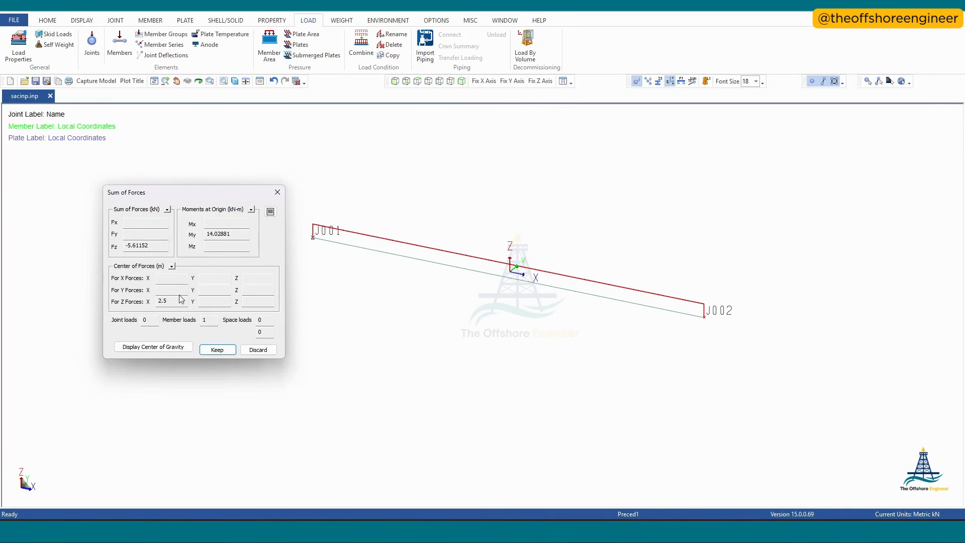
click(216, 350)
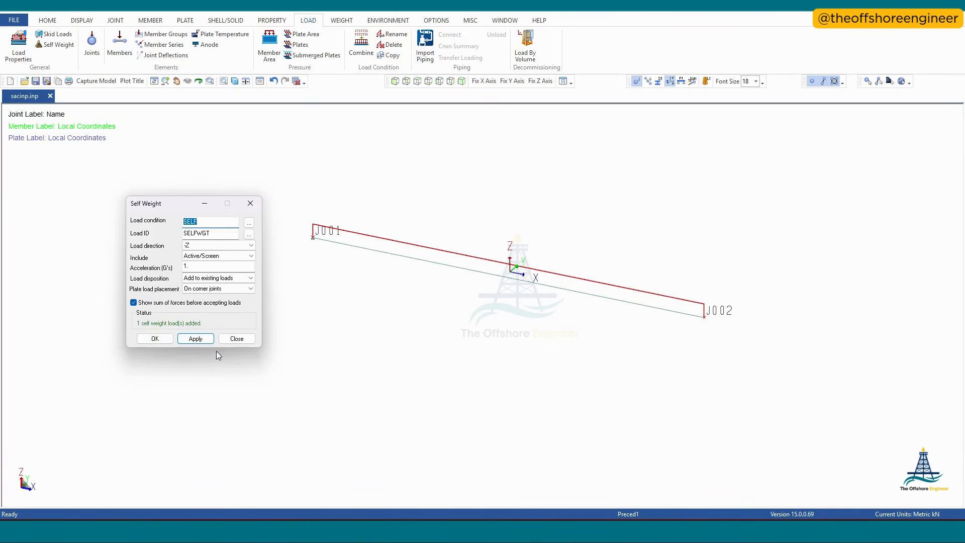
click(19, 52)
click(41, 151)
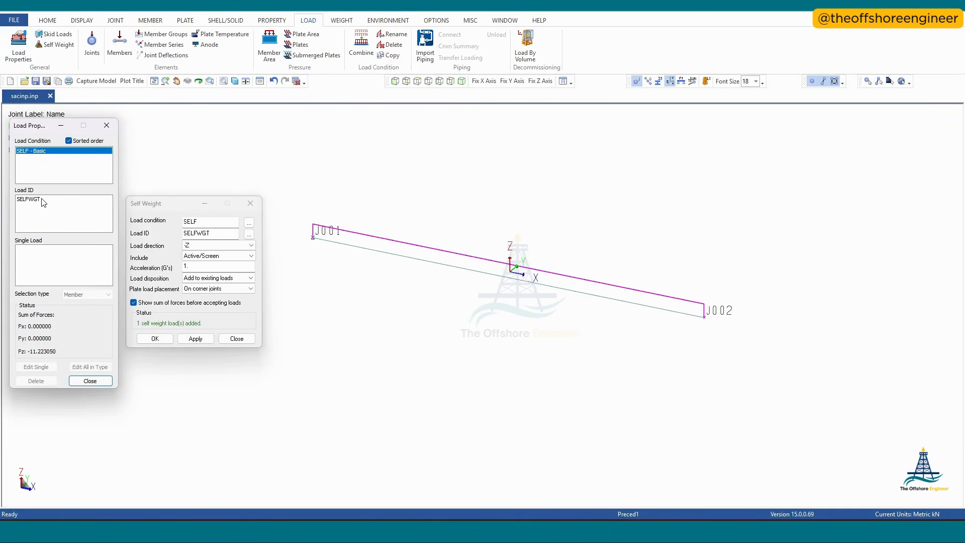
click(31, 200)
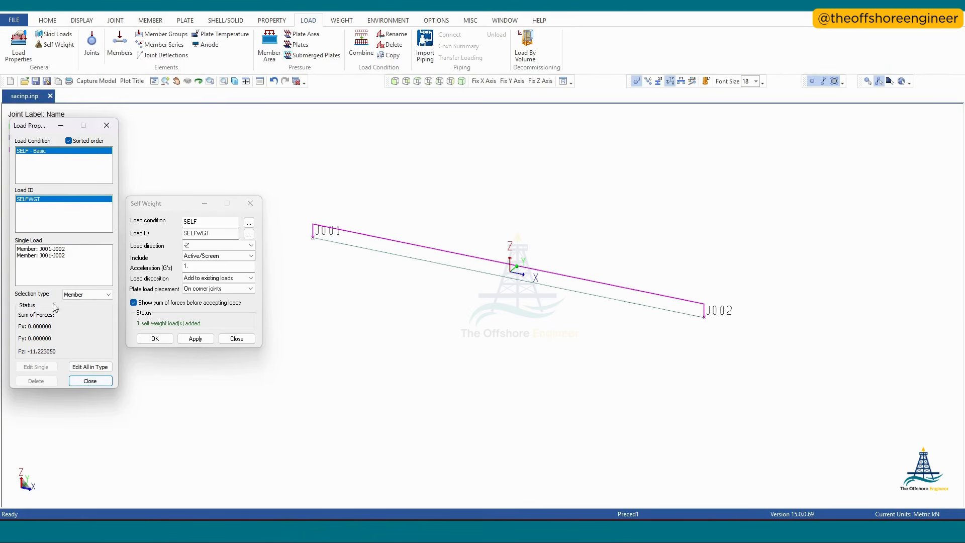
click(95, 381)
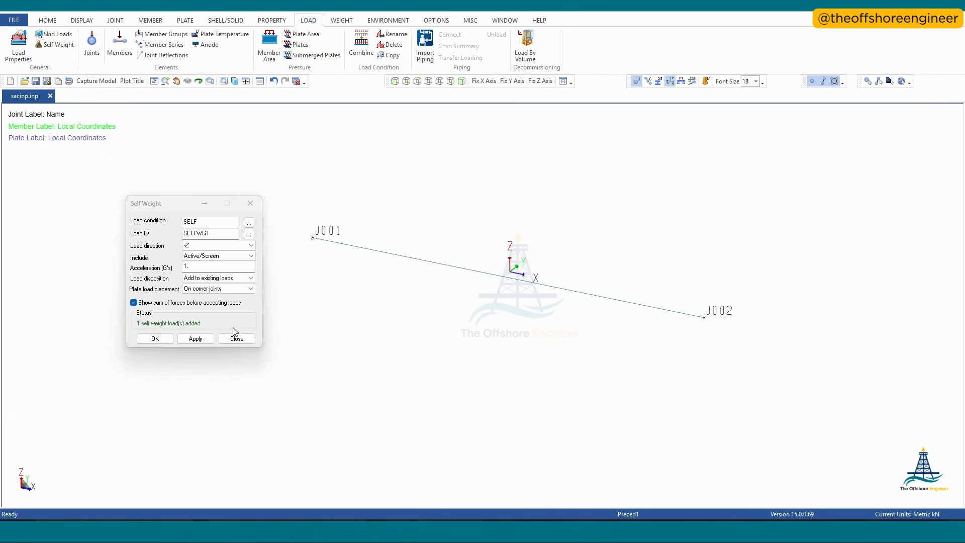
Step: Reapply the self weight with load disposition Delete existing loads, keep it, and check load ID SELFWGT in the load properties
click(221, 278)
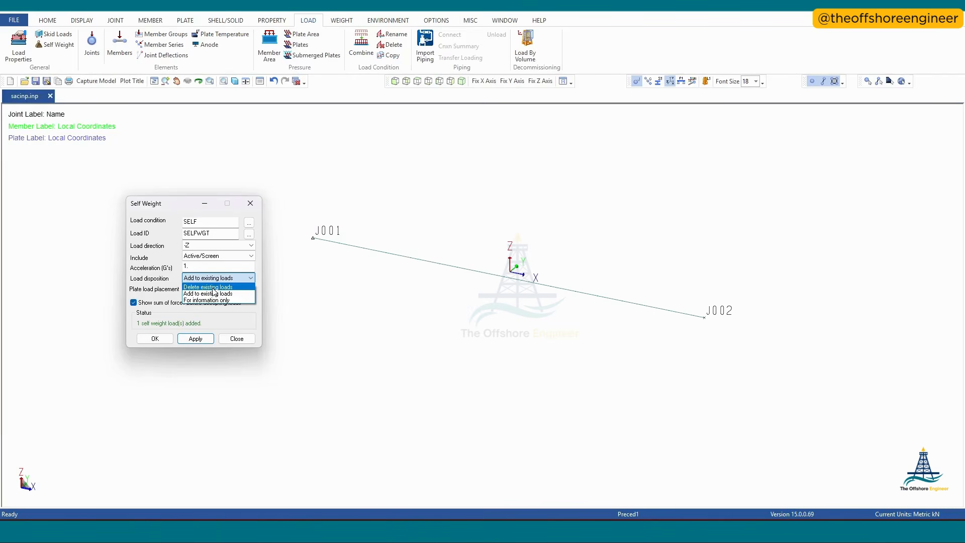
click(208, 286)
click(196, 338)
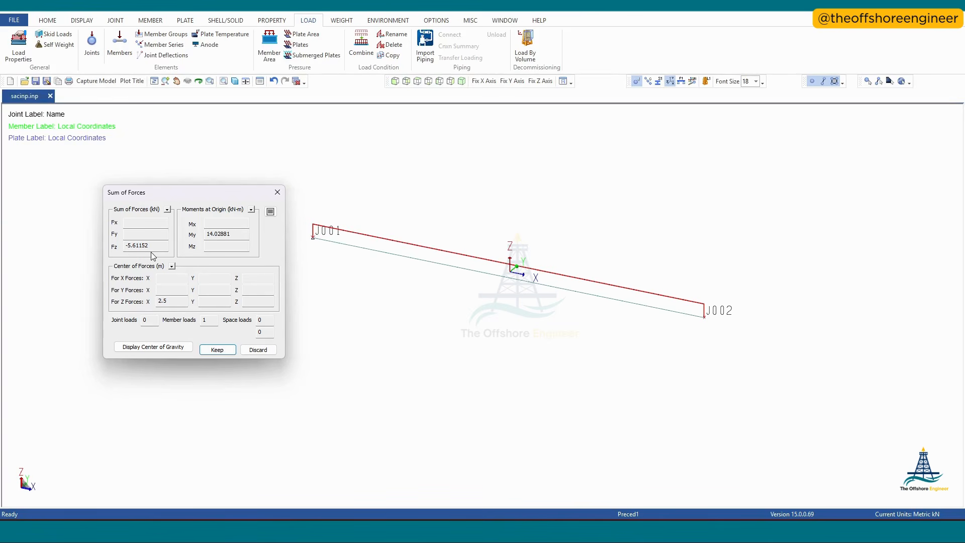
click(222, 351)
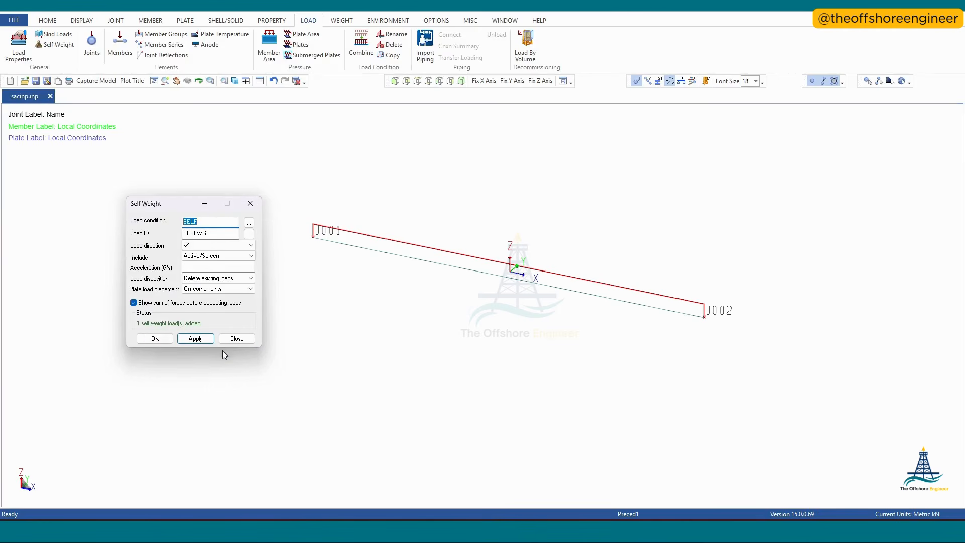
click(18, 44)
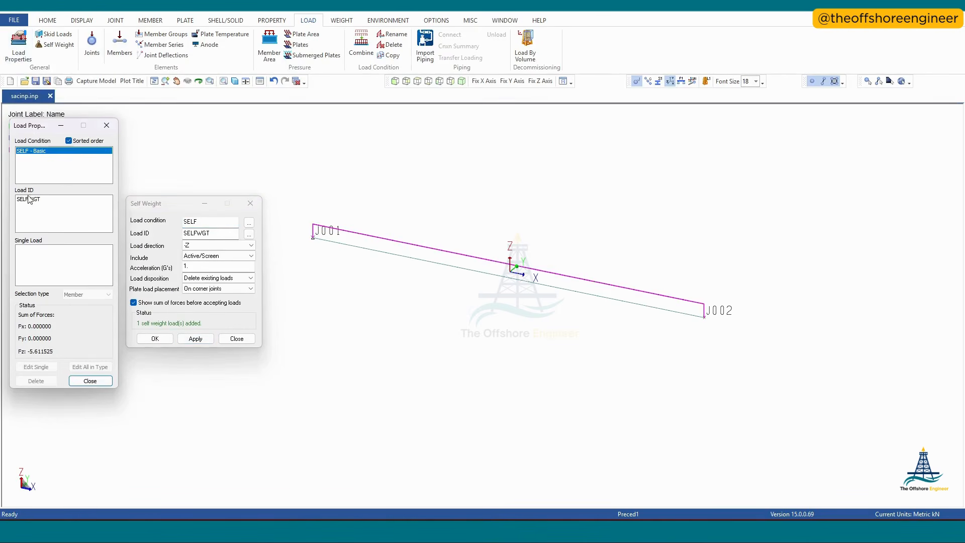
click(29, 200)
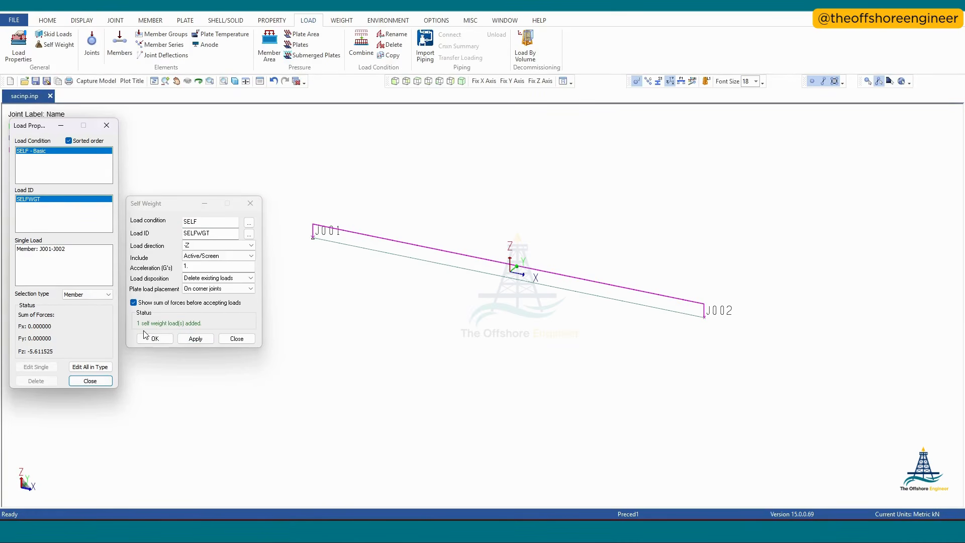
Step: Set the plate load placement to On corner joints, and leave the self weight and load properties dialogs
click(244, 289)
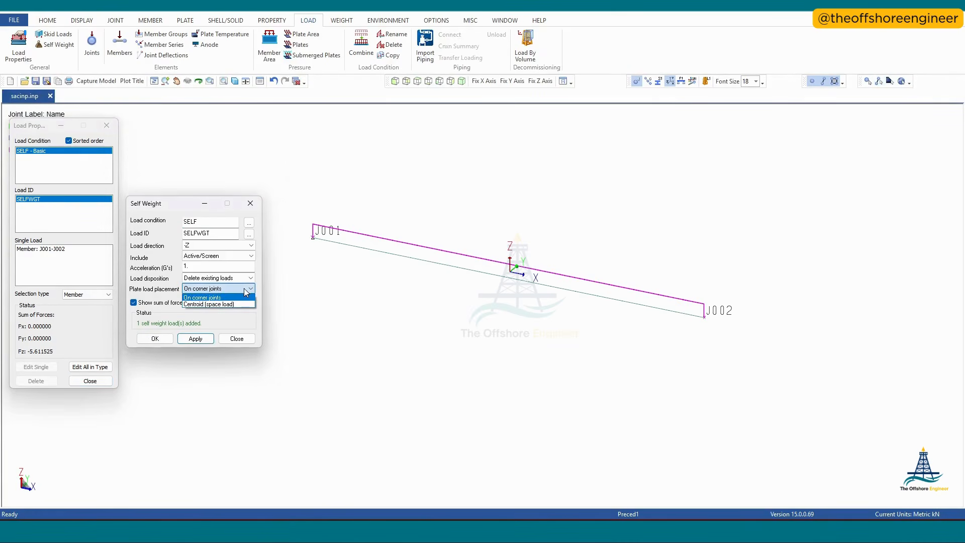
click(213, 298)
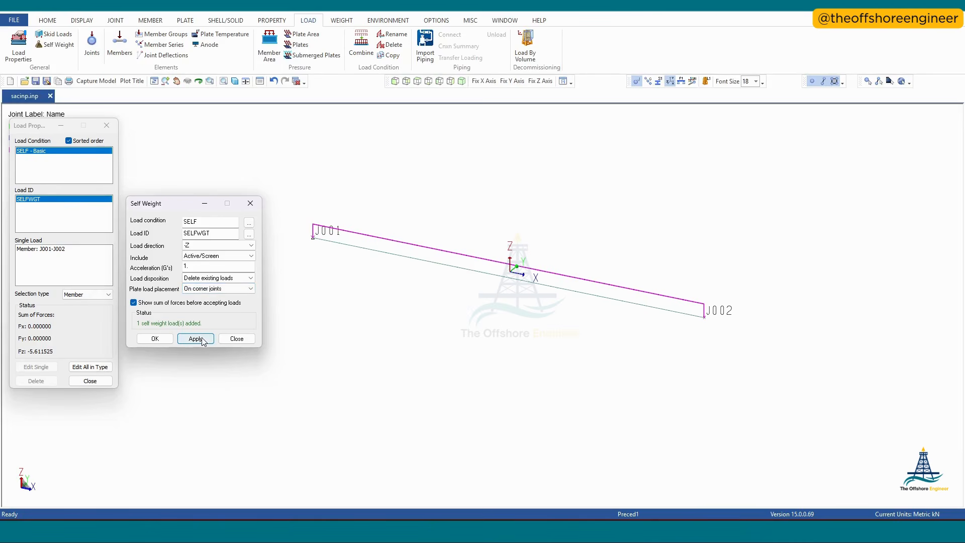
click(236, 341)
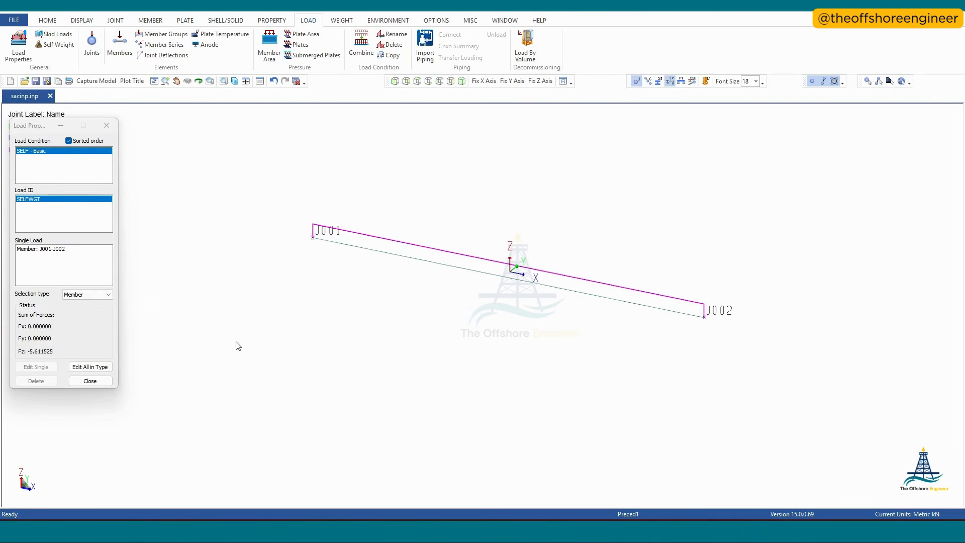
click(107, 125)
Step: Start a joint load on joint J002 with load condition JNT and load ID JOINTLD
scroll(700, 307, up, 2)
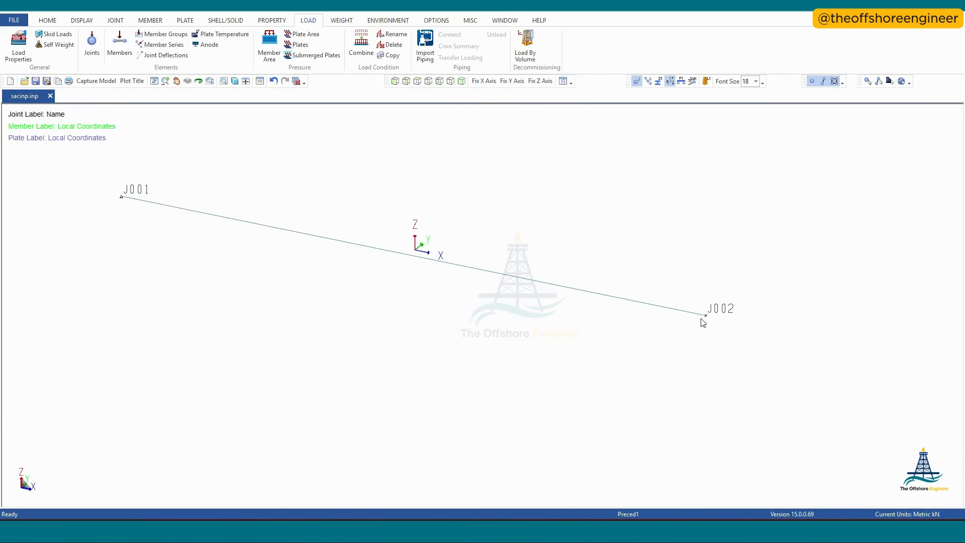
scroll(713, 325, down, 1)
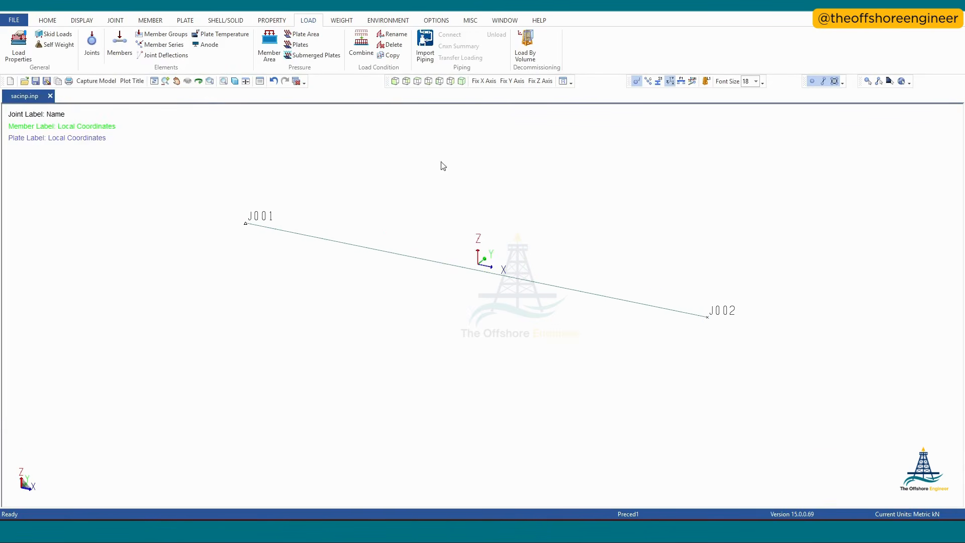
click(92, 48)
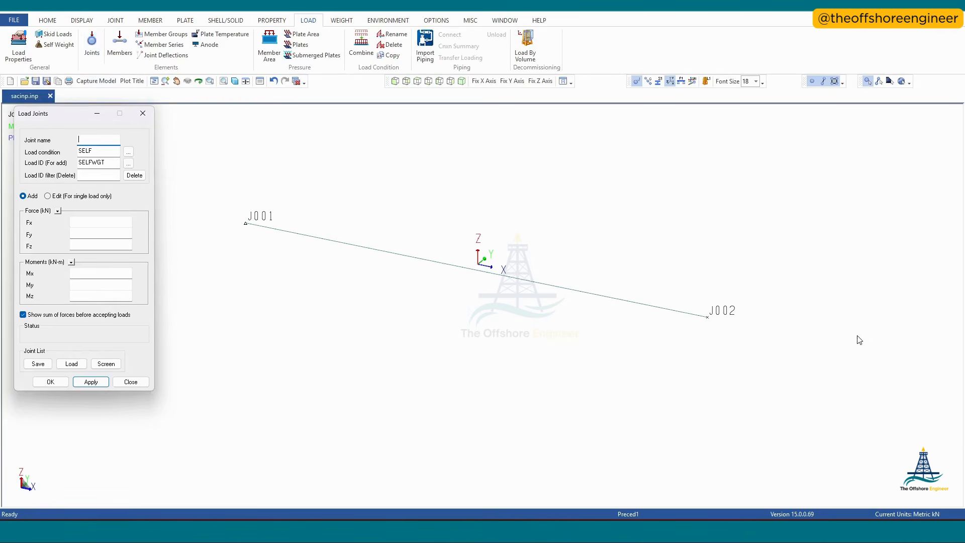
click(708, 317)
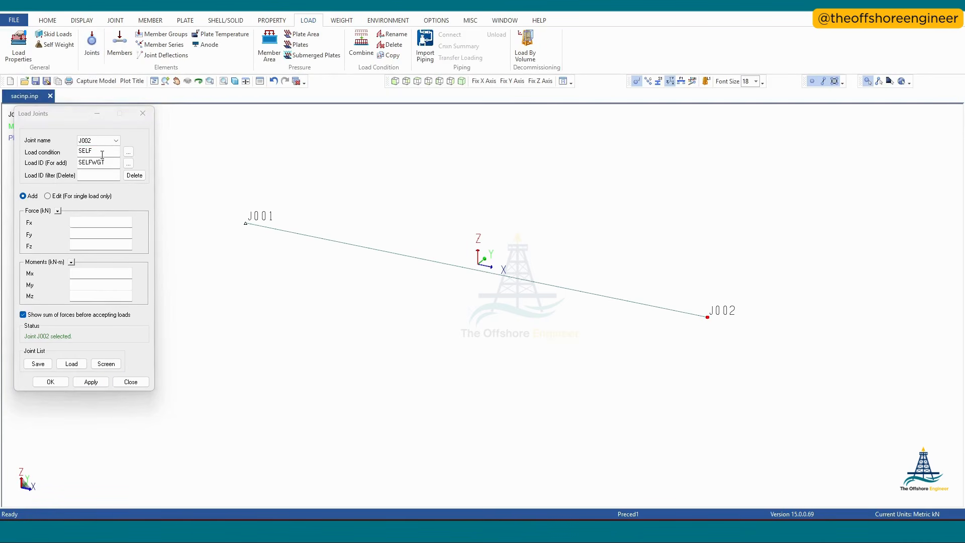
drag(97, 152, 56, 155)
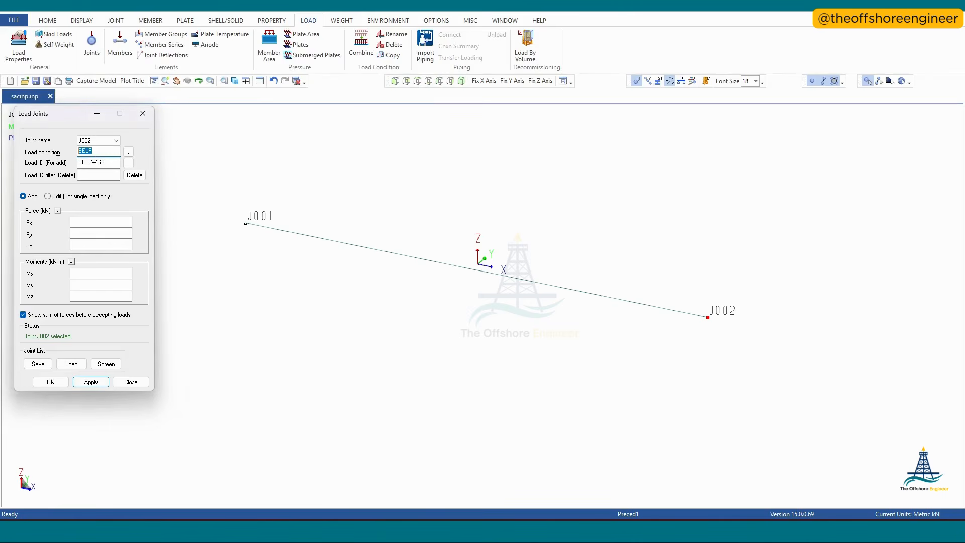
text(JNT)
drag(106, 163, 62, 170)
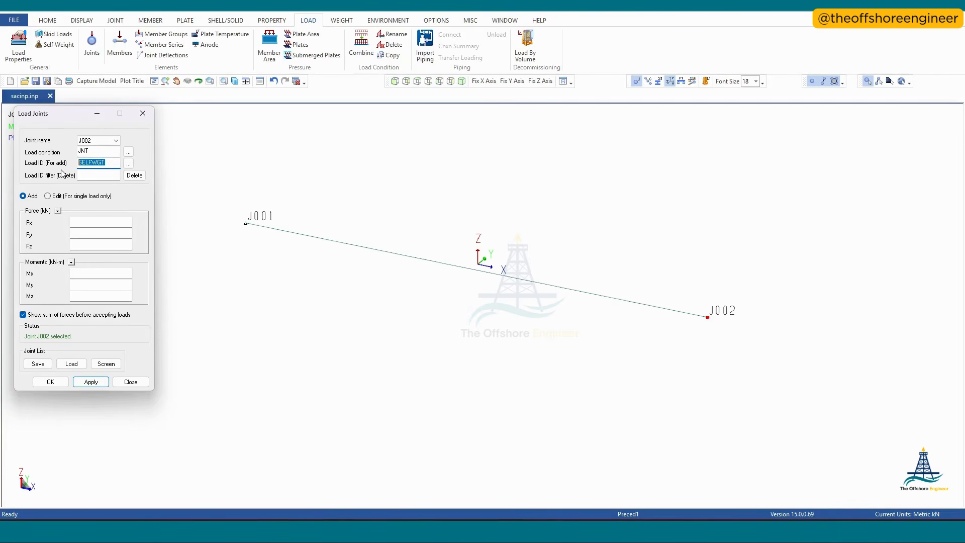
text(JOINTLD)
Step: Apply an Fz force of -15 kN to joint J002, keep it, and leave the joint load dialog
click(92, 246)
text(-15)
key(Return)
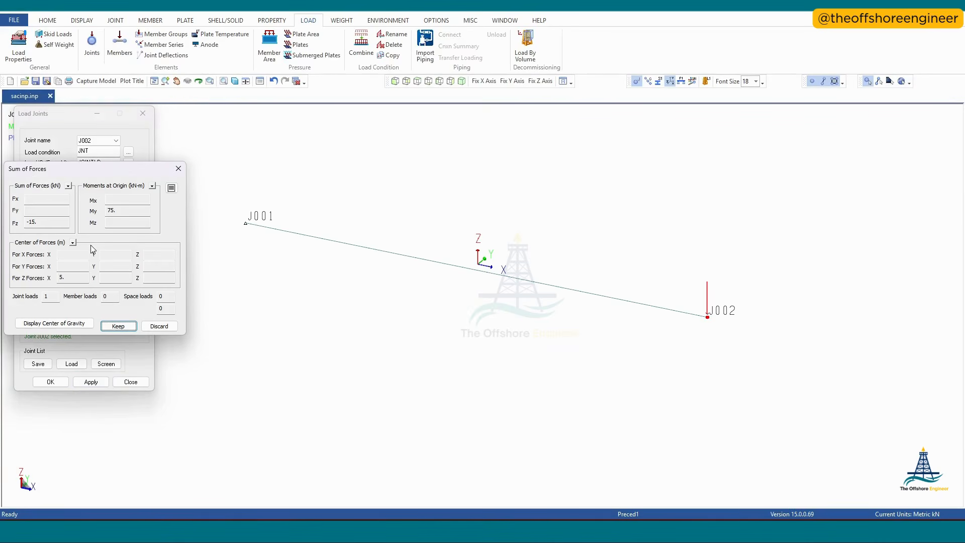
click(119, 327)
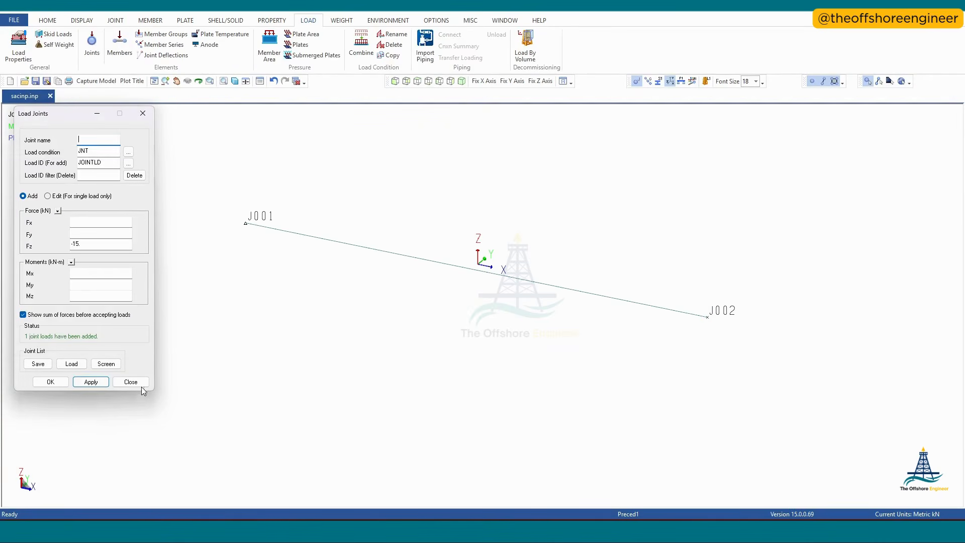
click(132, 383)
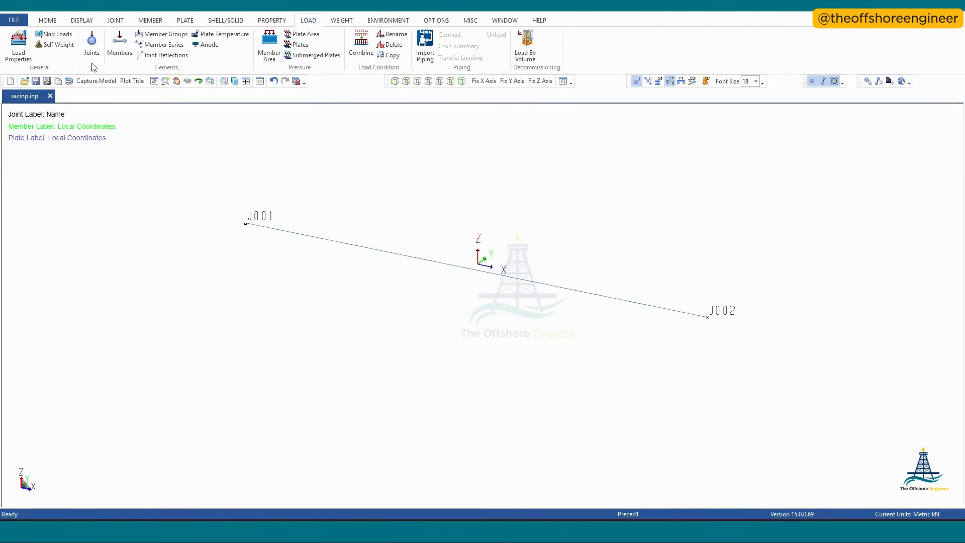
Step: Start a member load on J001-J002 with load condition MEM, load ID UDL and load category Distributed (Add)
click(120, 45)
click(114, 54)
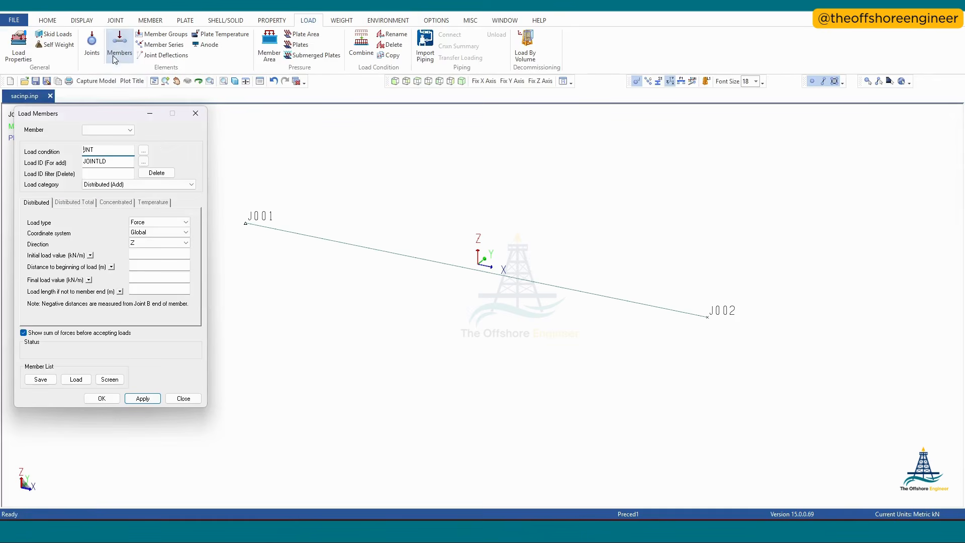
click(381, 250)
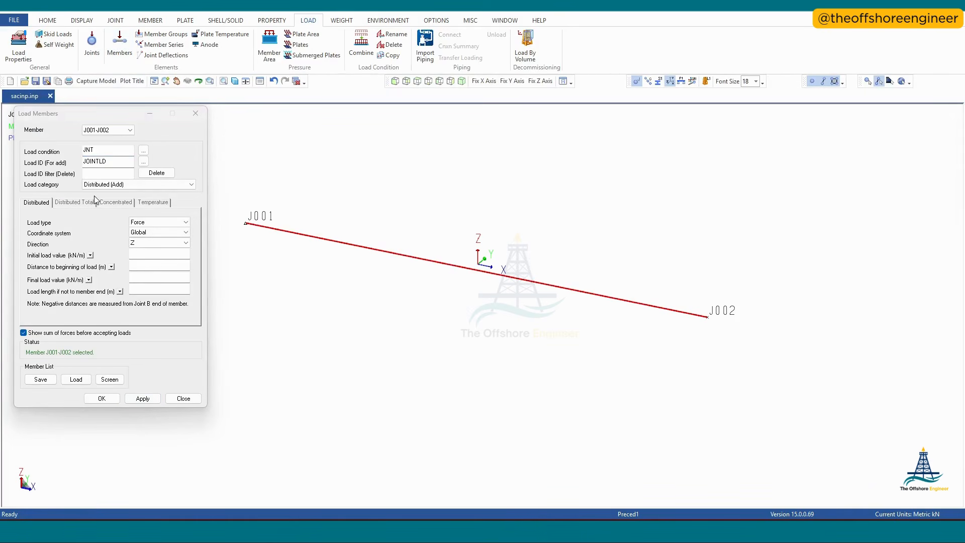
double_click(98, 151)
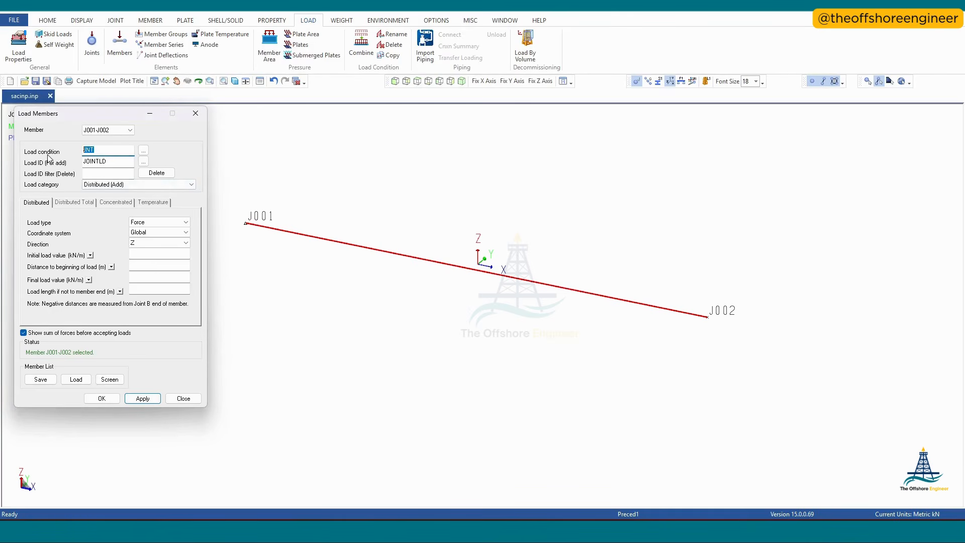
text(MEM)
key(Tab)
text(U)
click(101, 185)
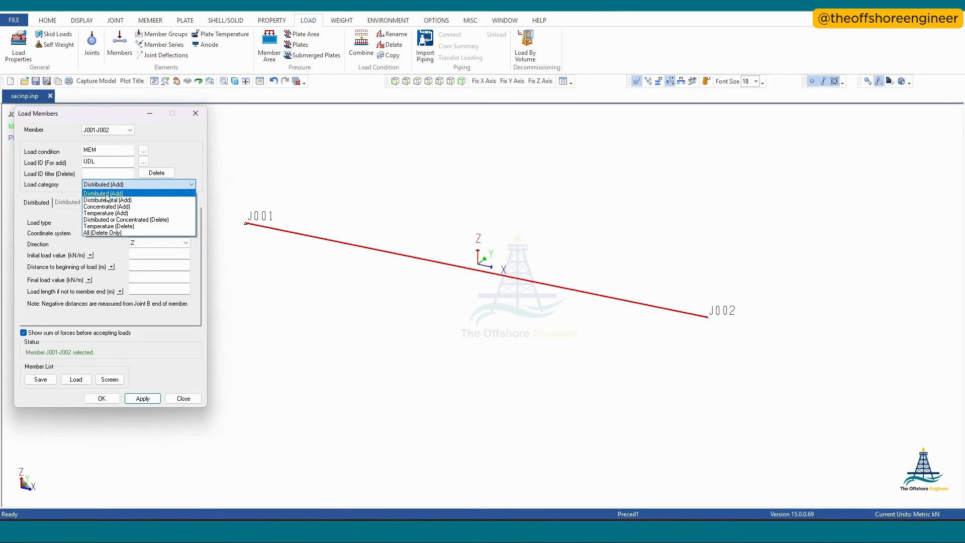
click(105, 193)
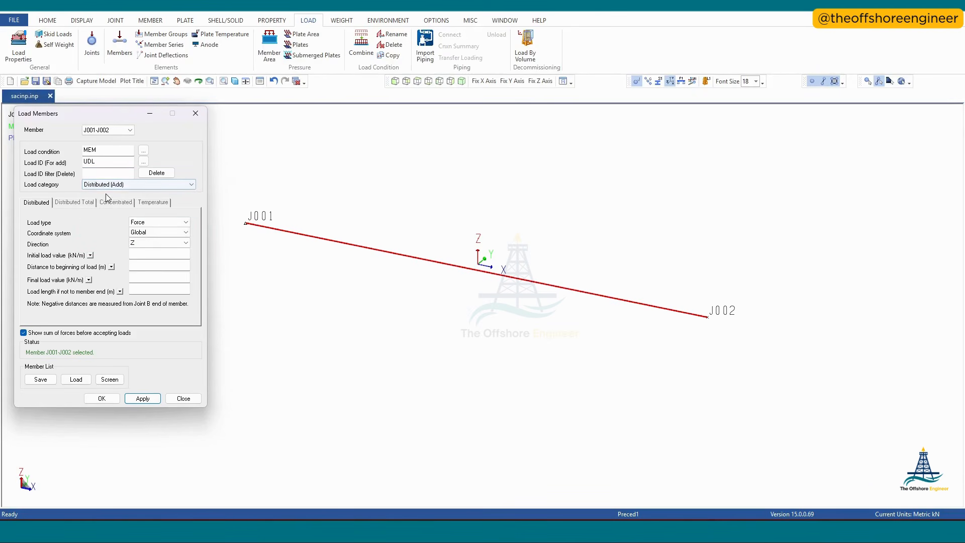
Step: Apply a uniform load with initial and final values of -2 kN/m, starting at 0.5 m over a 1 m length, and keep it
click(142, 255)
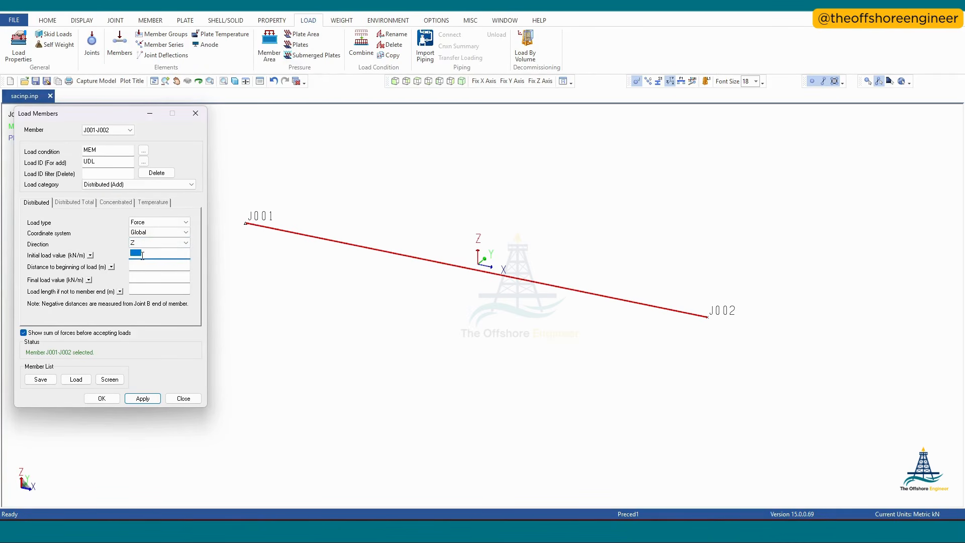
text(-2)
click(144, 268)
click(140, 279)
click(136, 290)
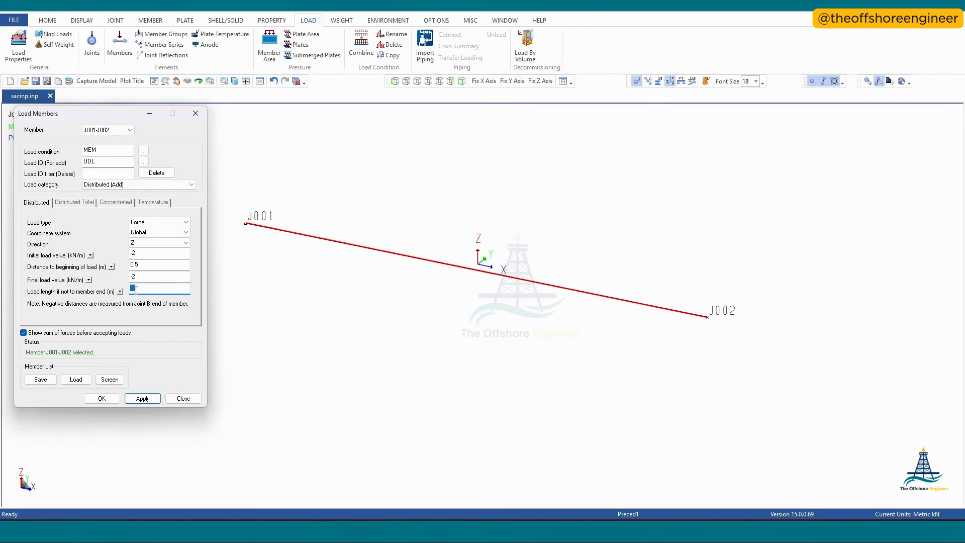
text(1)
click(142, 398)
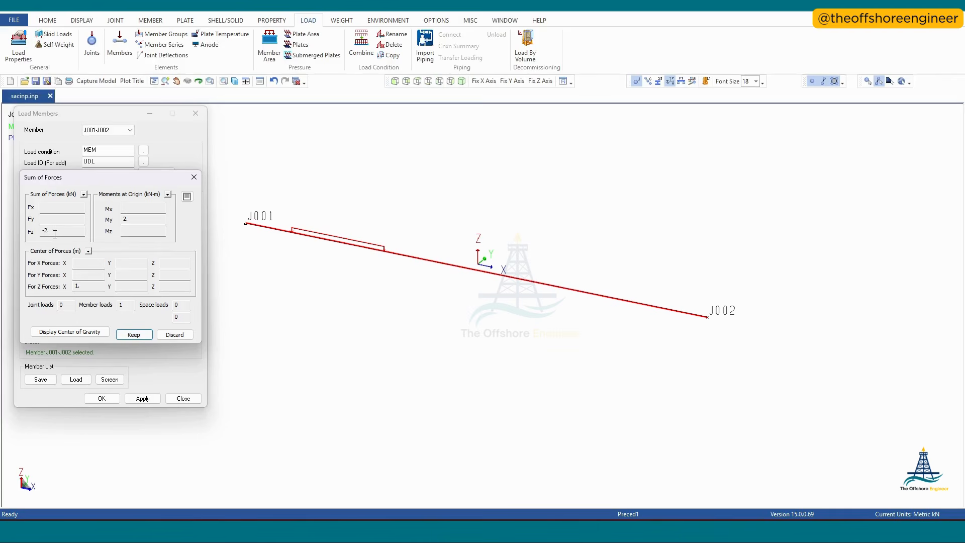
click(134, 335)
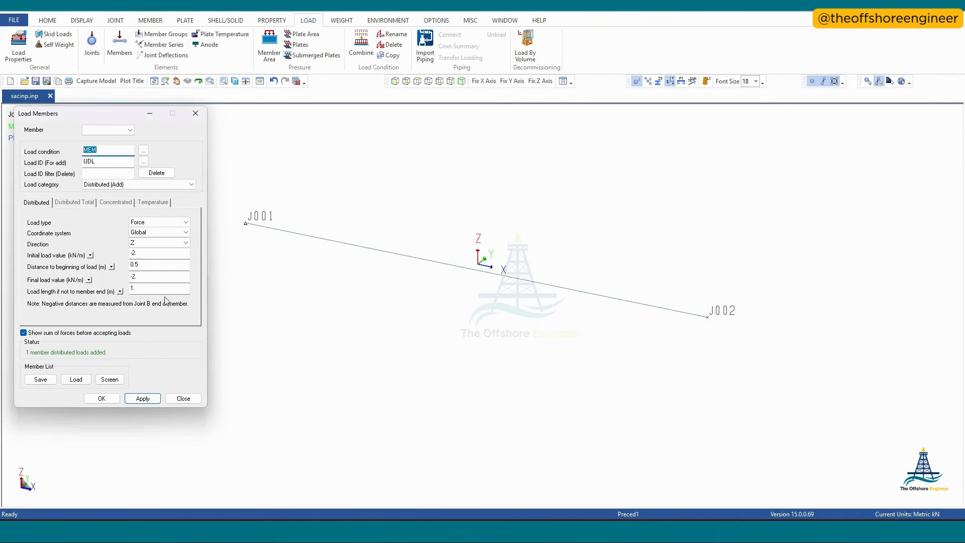
Step: Add a varying distributed load with ID VDL to member J001-J002, starting at 2 m with a final value of -5 kN/m, and keep it
key(Tab)
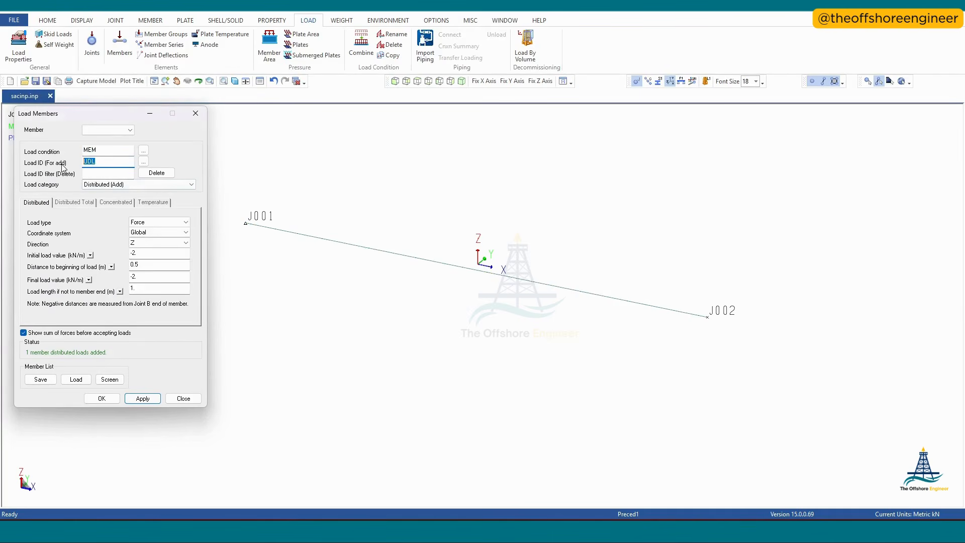
text(VD)
drag(144, 265, 132, 269)
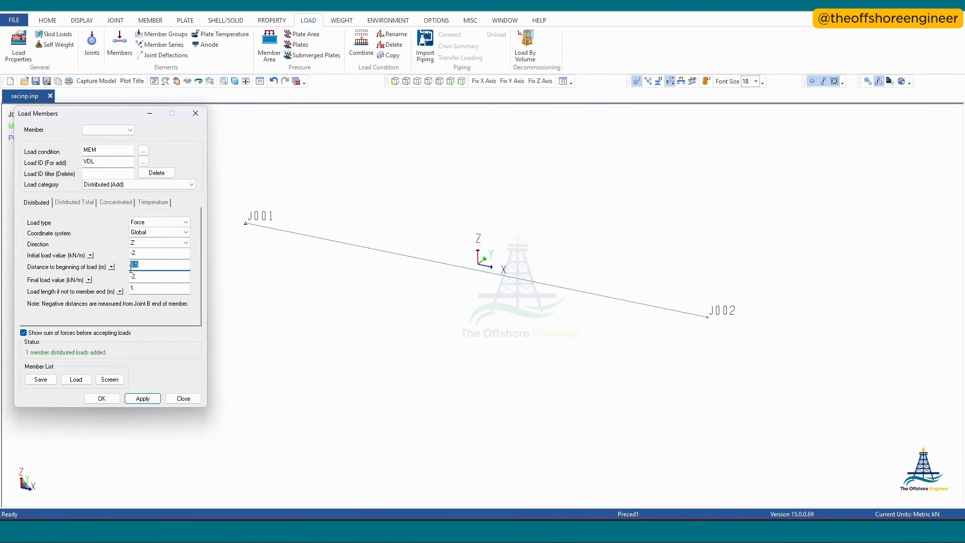
text(5)
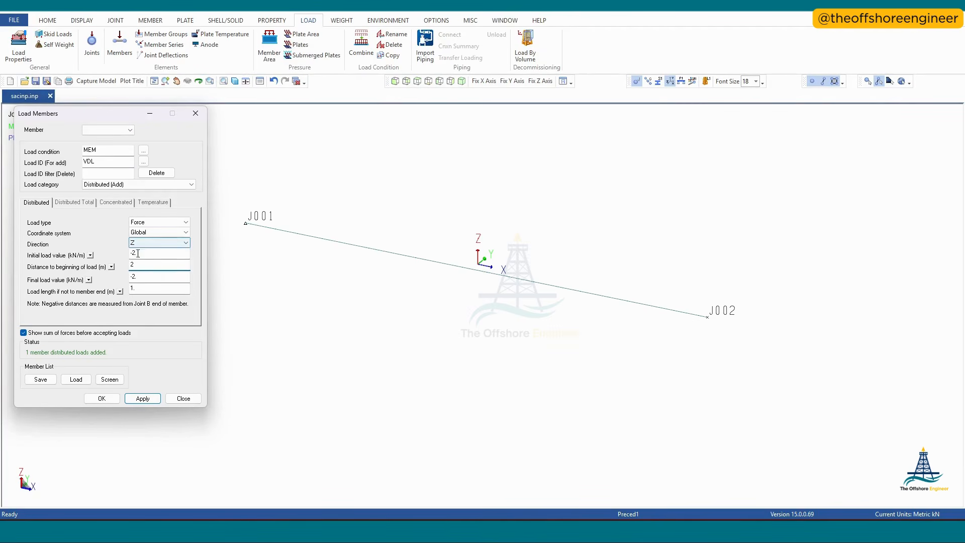
drag(142, 280, 134, 279)
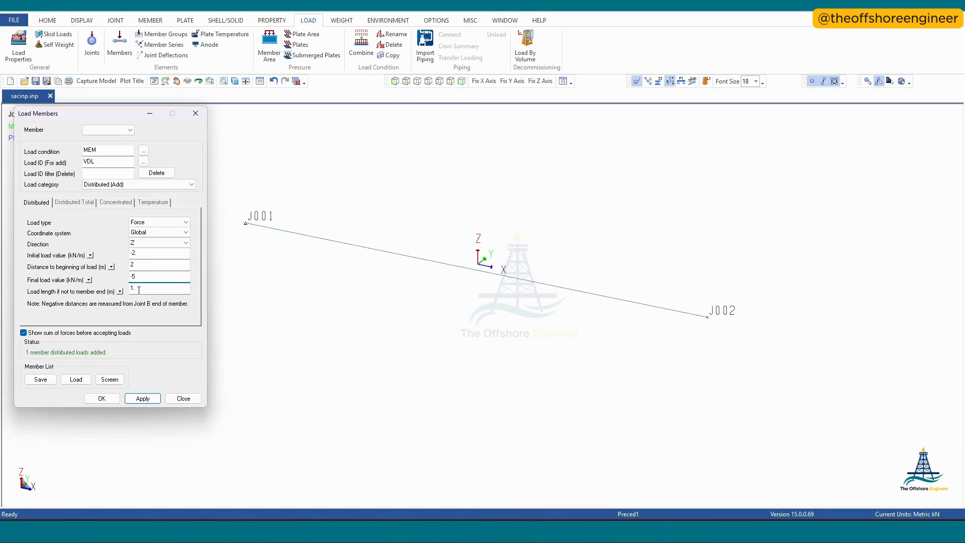
click(144, 399)
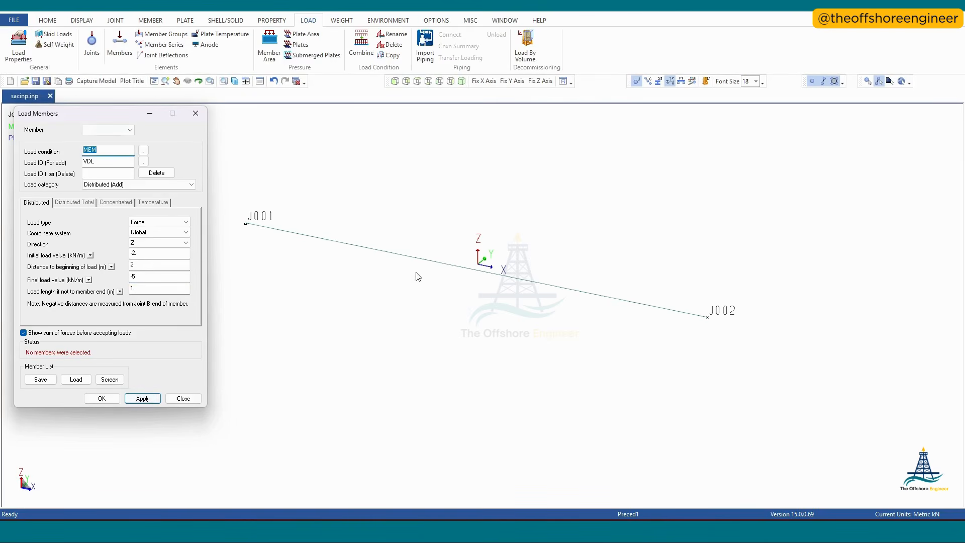
click(419, 259)
click(143, 399)
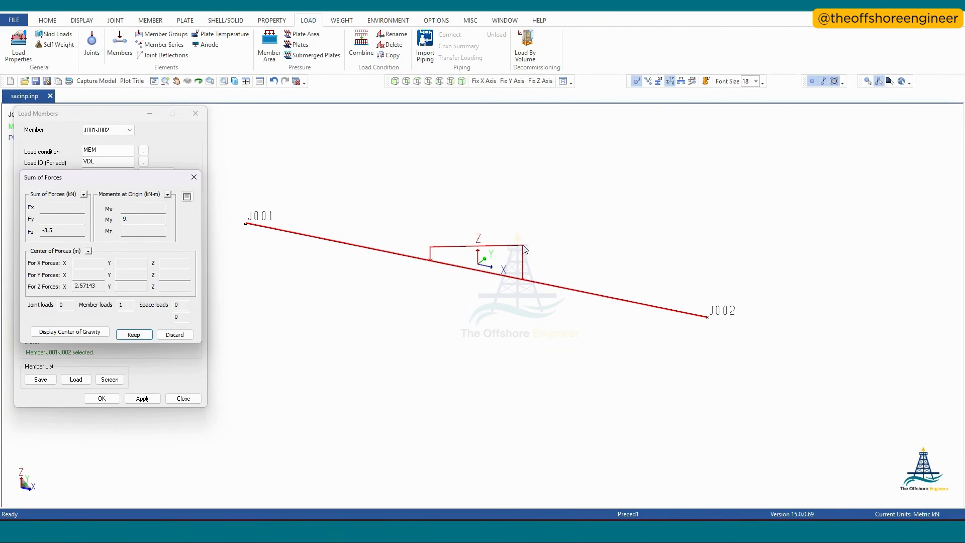
click(134, 335)
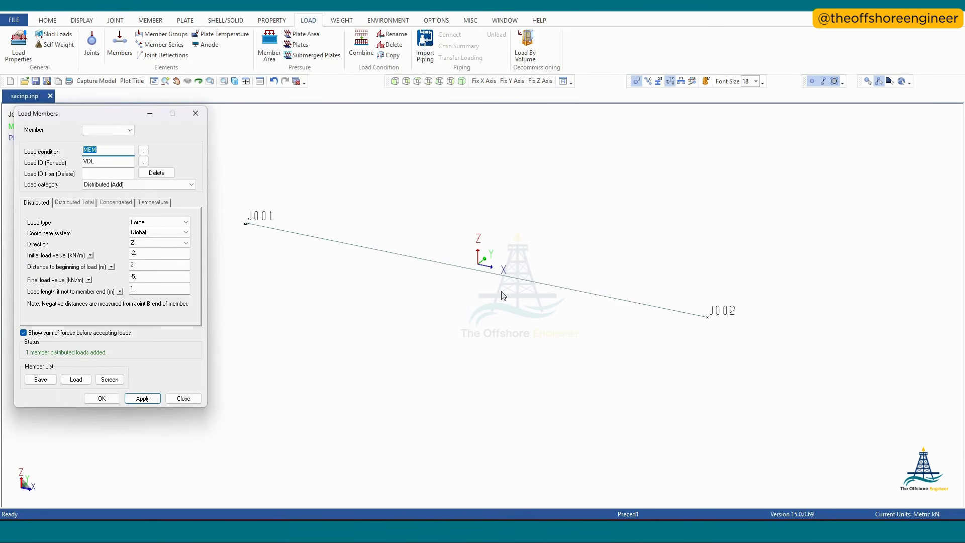
Step: Set the member load category to Concentrated (Add) and the load ID to CON
click(142, 185)
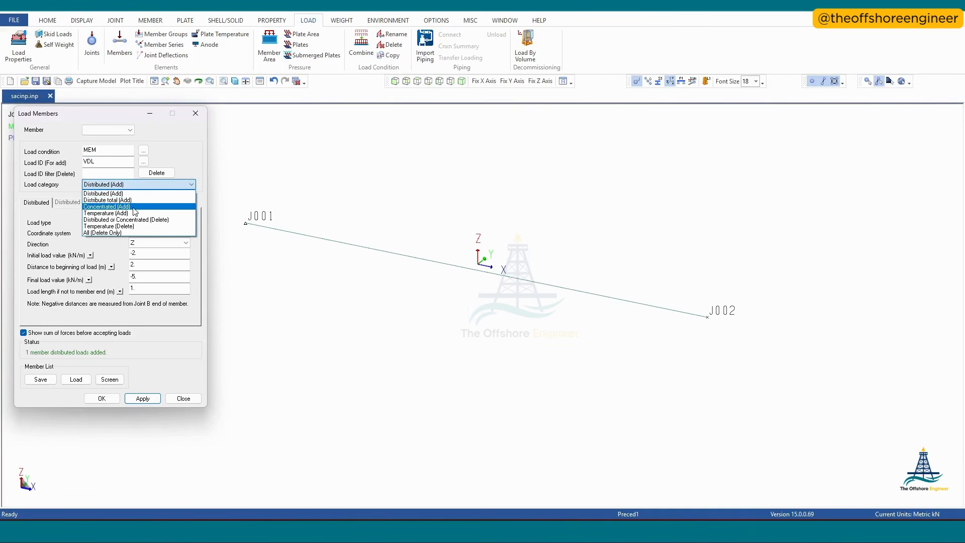
click(135, 208)
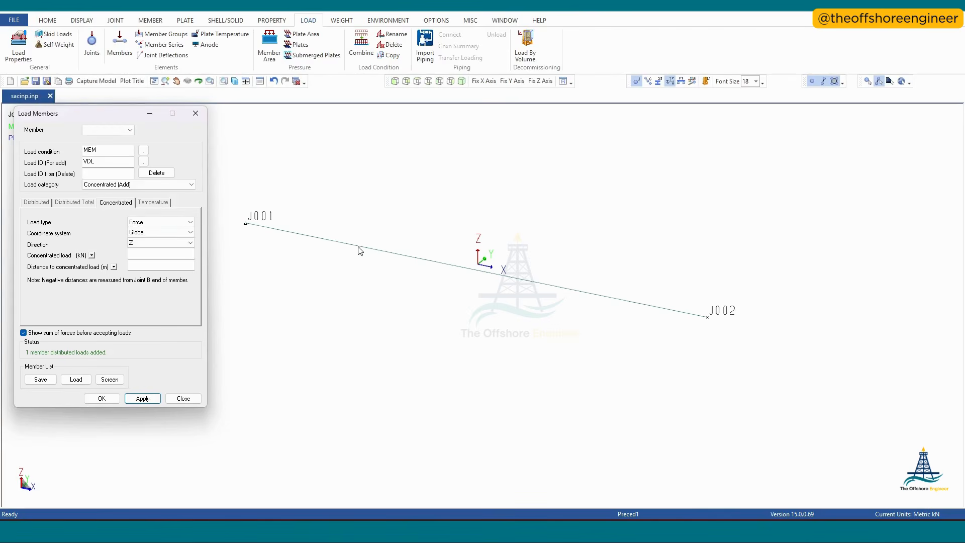
drag(95, 162, 66, 164)
text(CON)
Step: Apply a concentrated load of -10 kN at a distance of 4 m on member J001-J002, and keep it
click(136, 254)
text(-15)
key(BackSpace)
text(0)
click(156, 265)
click(365, 245)
click(142, 398)
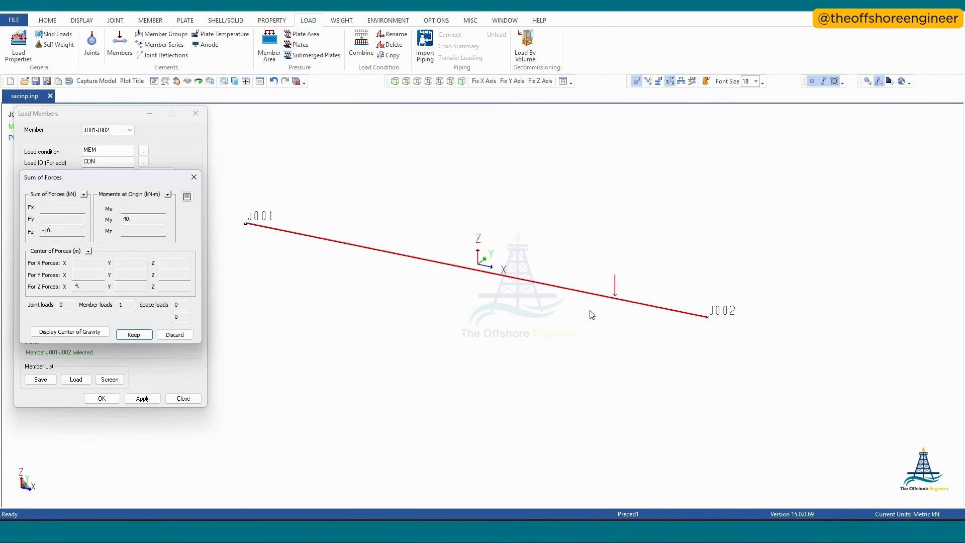
click(134, 335)
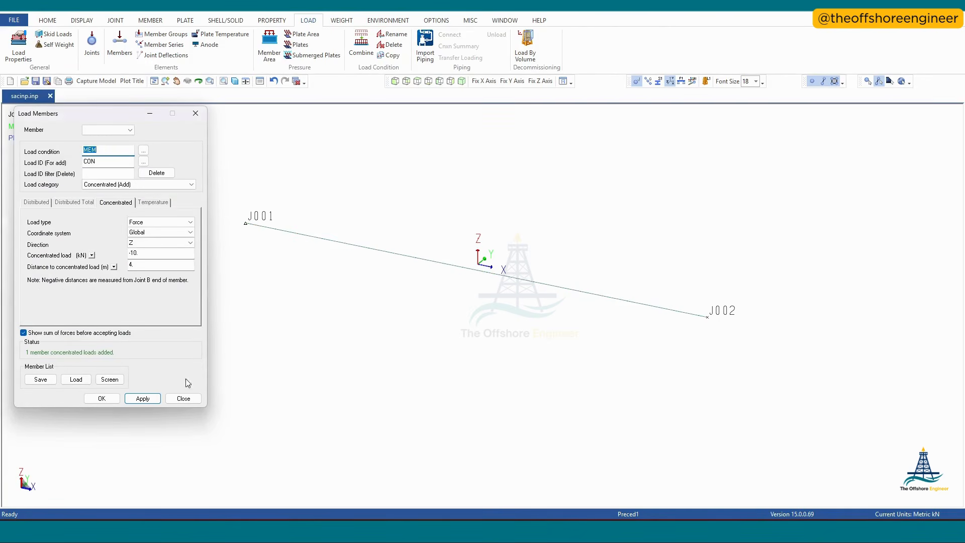
Step: Set the member load ID to TOTAL and the load category to Distribute total (Add)
double_click(82, 165)
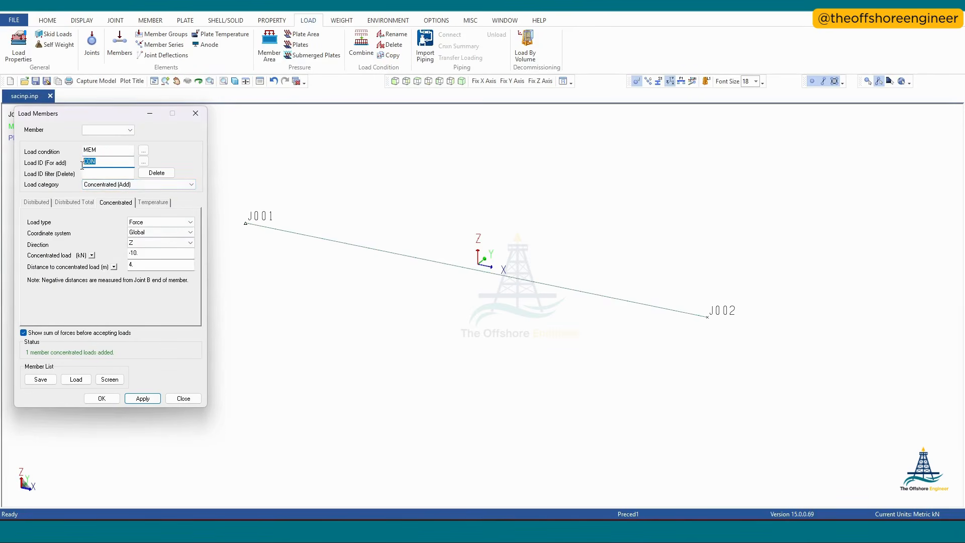
text(TOTAL)
click(137, 185)
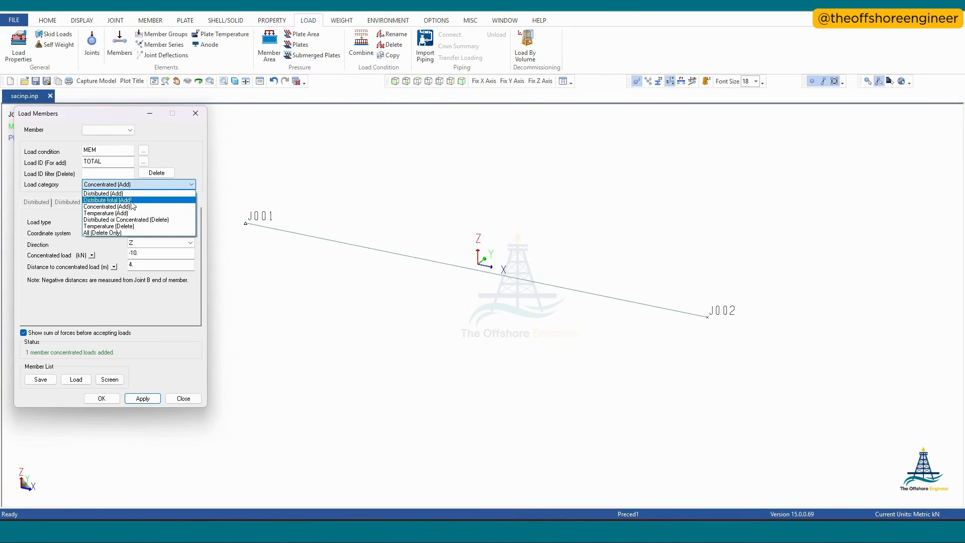
click(113, 201)
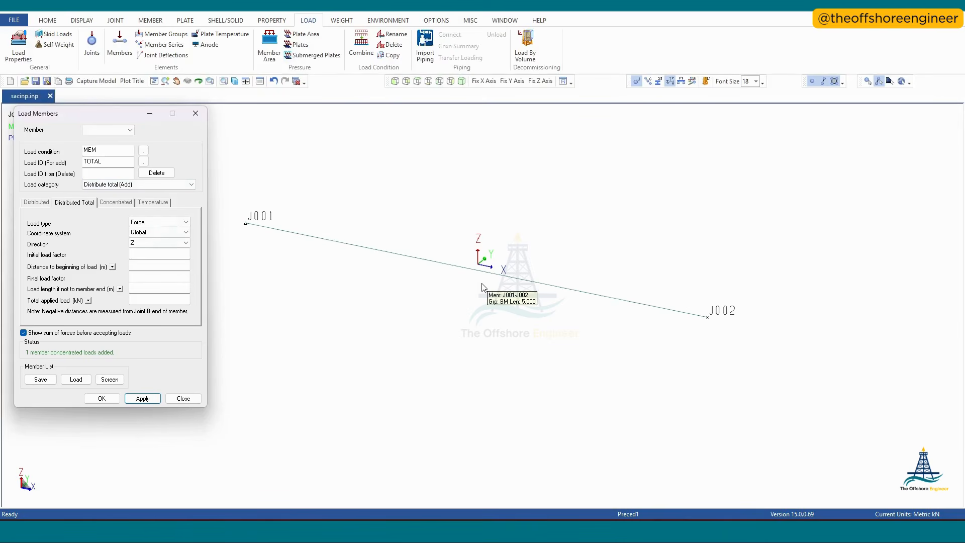
Step: Apply a total distributed load of -20 kN in global Z to member J001-J002, keep it, and finish member loading
click(417, 259)
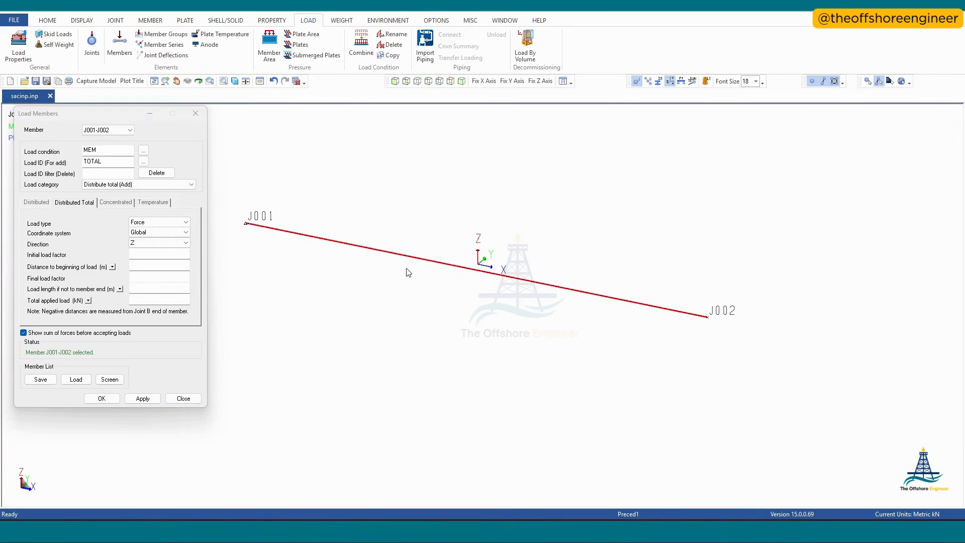
click(146, 301)
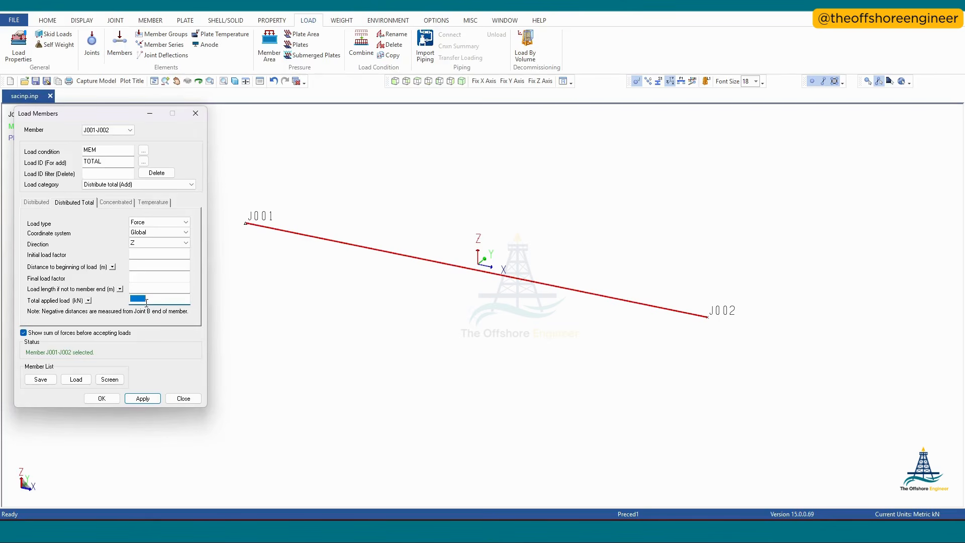
text(-20)
click(138, 397)
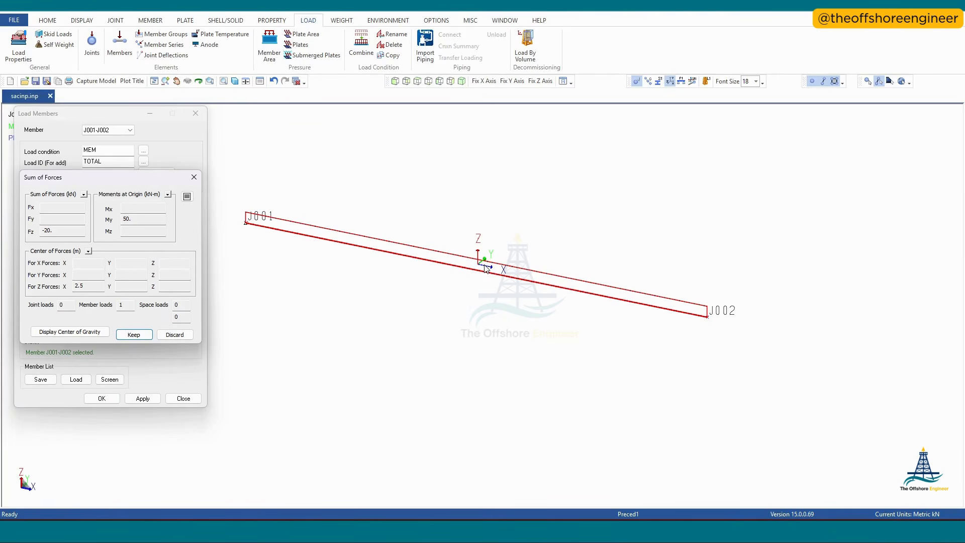
click(134, 336)
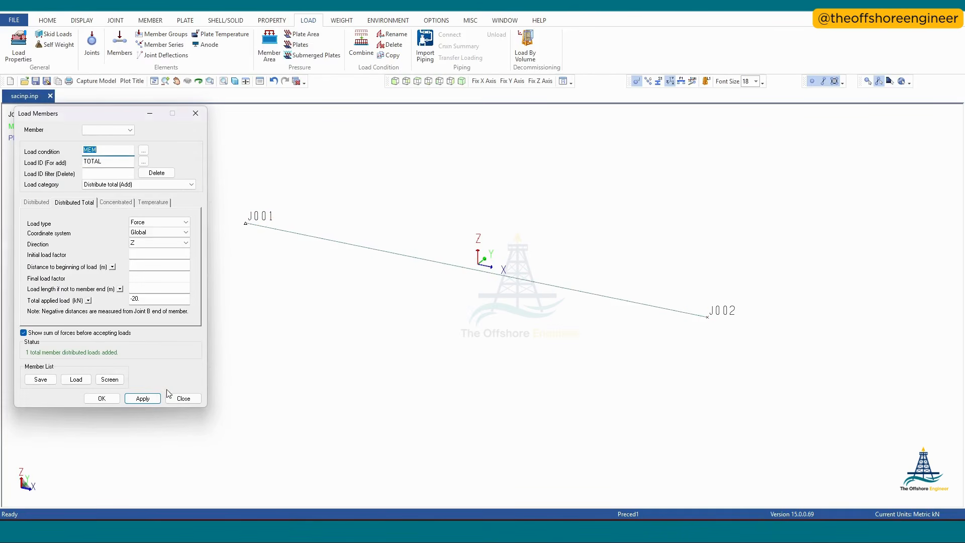
click(184, 398)
Step: Review the SELF, JNT and MEM load conditions and the CON, TOTAL, UDL and VDL load IDs in the load properties
click(14, 45)
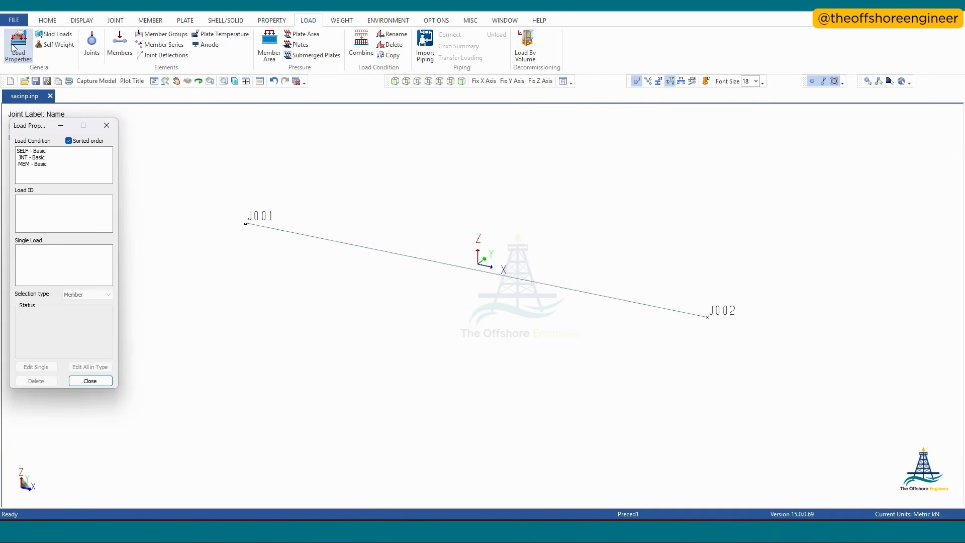
click(31, 151)
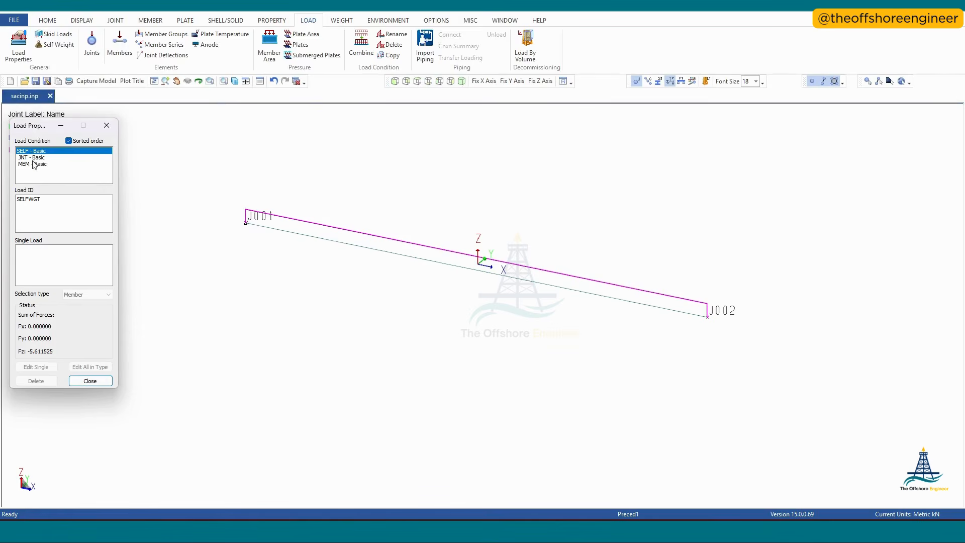
click(32, 157)
click(35, 164)
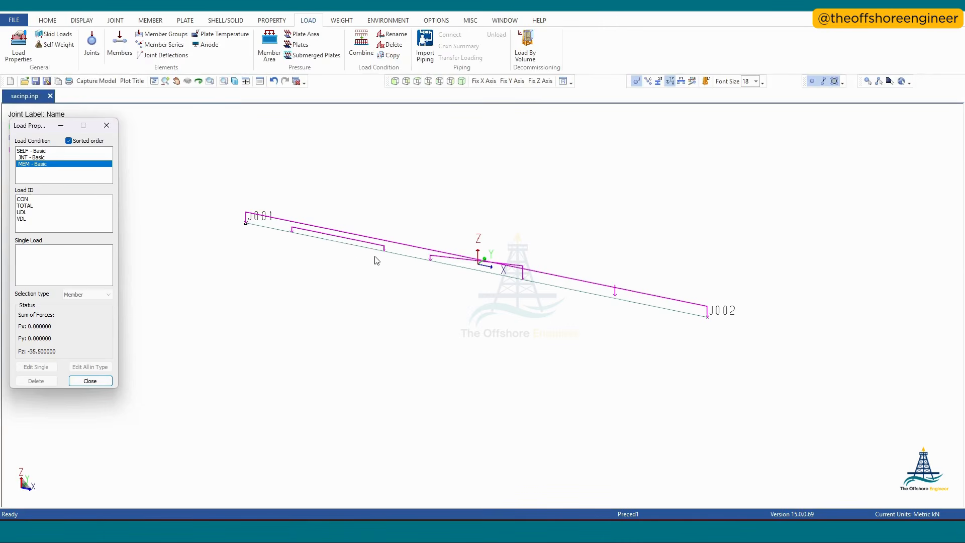
click(26, 200)
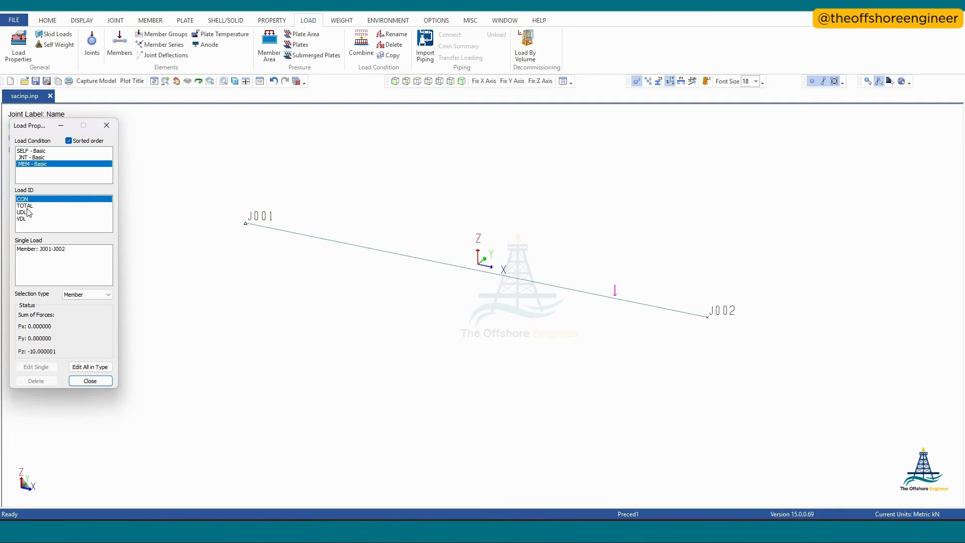
click(27, 206)
click(27, 212)
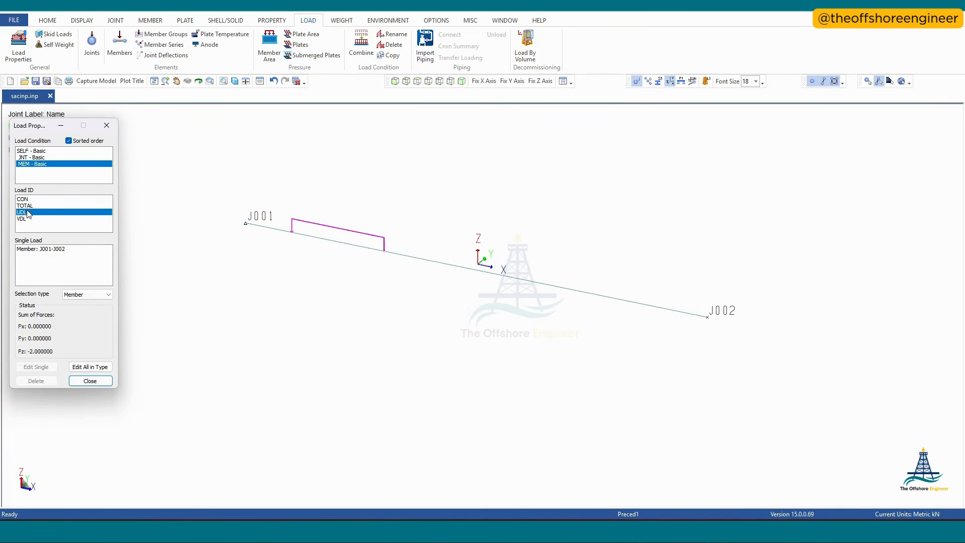
click(25, 219)
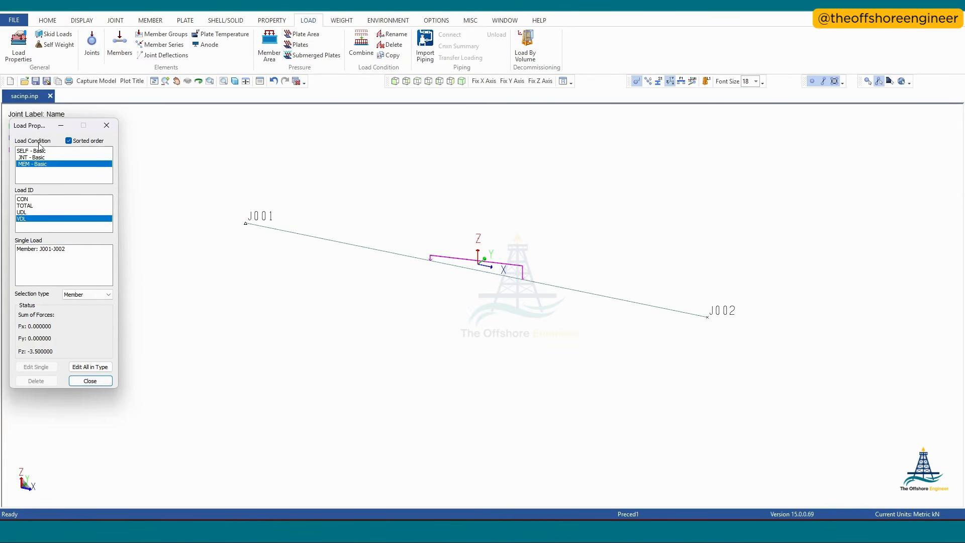
click(100, 383)
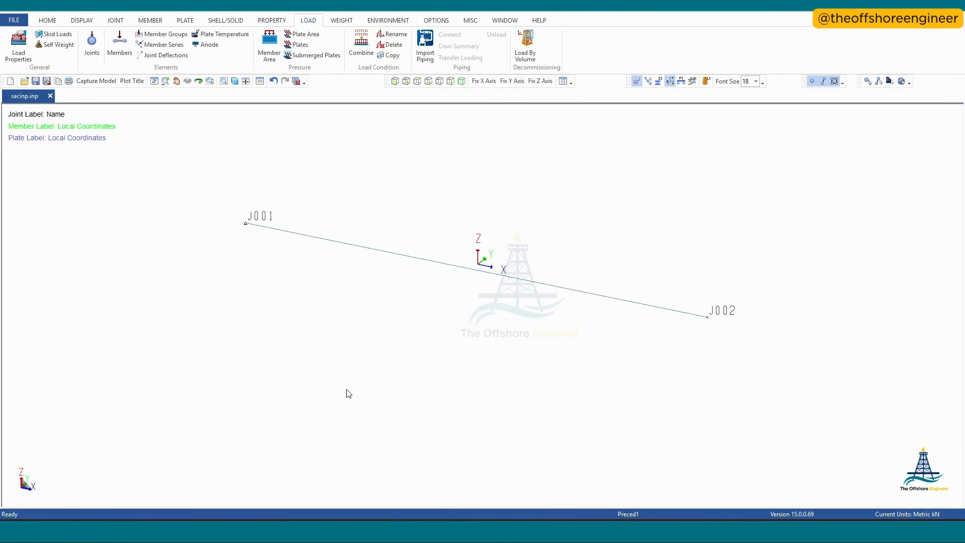
Step: Start a load combination named LC01 and include the JNT, MEM and SELF load conditions
click(363, 59)
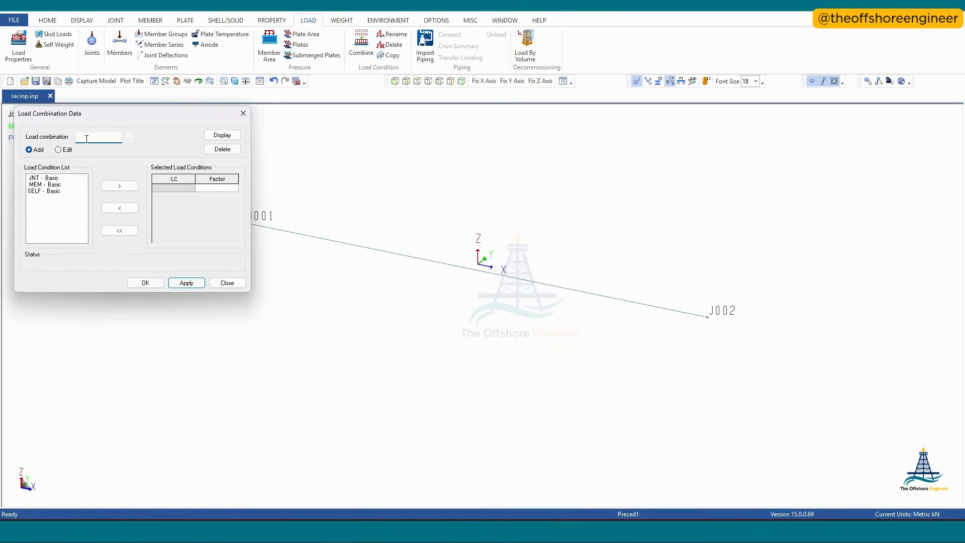
text(LC01)
drag(59, 178, 59, 194)
click(119, 186)
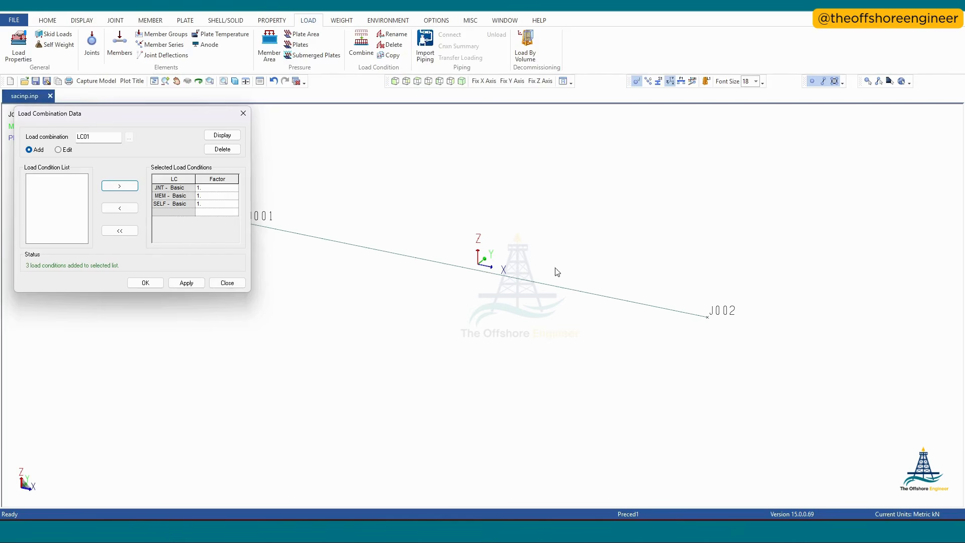
scroll(553, 274, down, 2)
scroll(470, 263, up, 2)
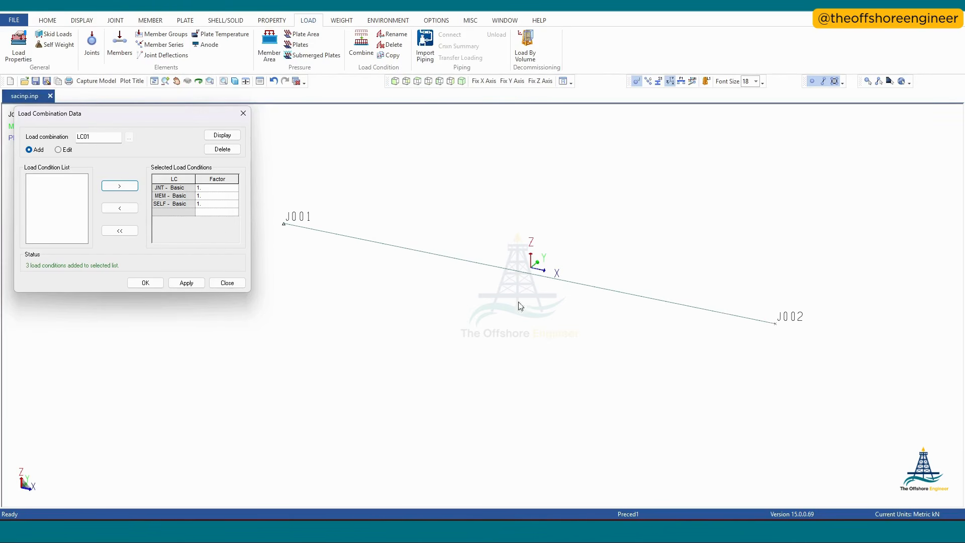
Step: Set the SELF factor to 1, add the load combination, and save the model
click(220, 204)
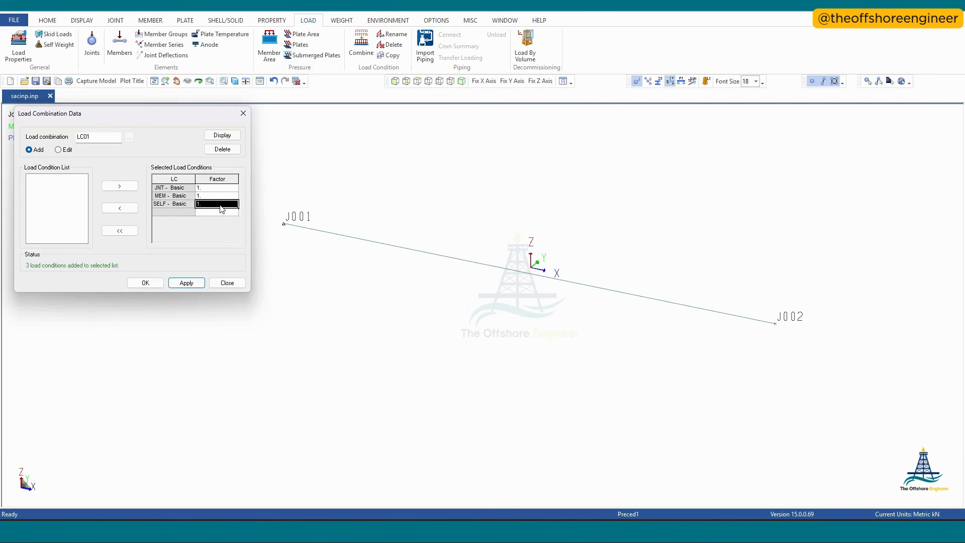
click(220, 204)
text(1)
click(186, 283)
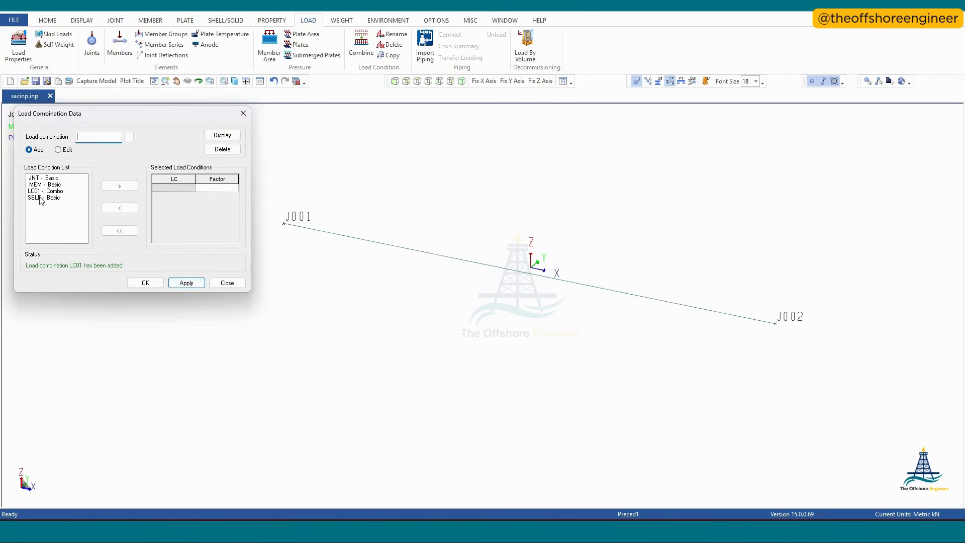
click(226, 284)
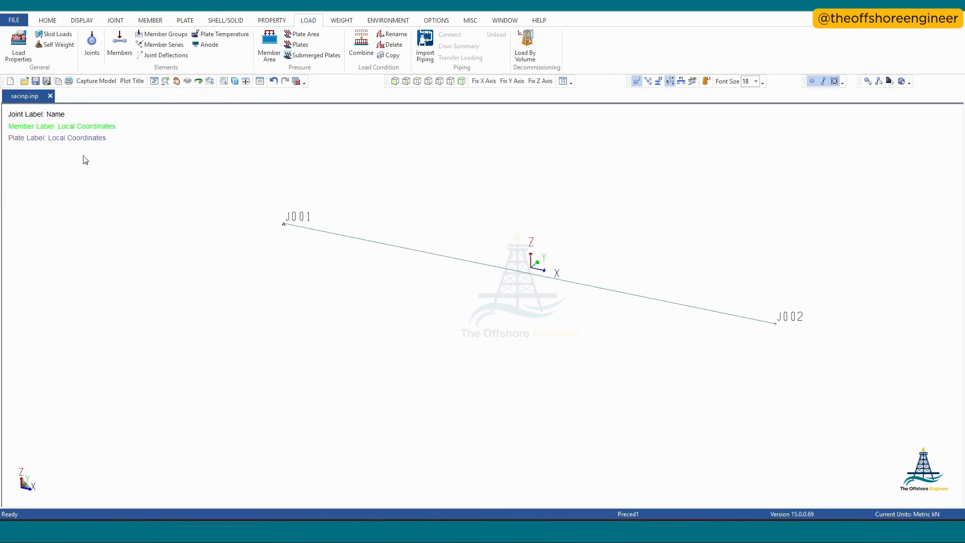
click(39, 81)
Step: Select load combination LC01 as the load condition for analysis and save the model
click(440, 23)
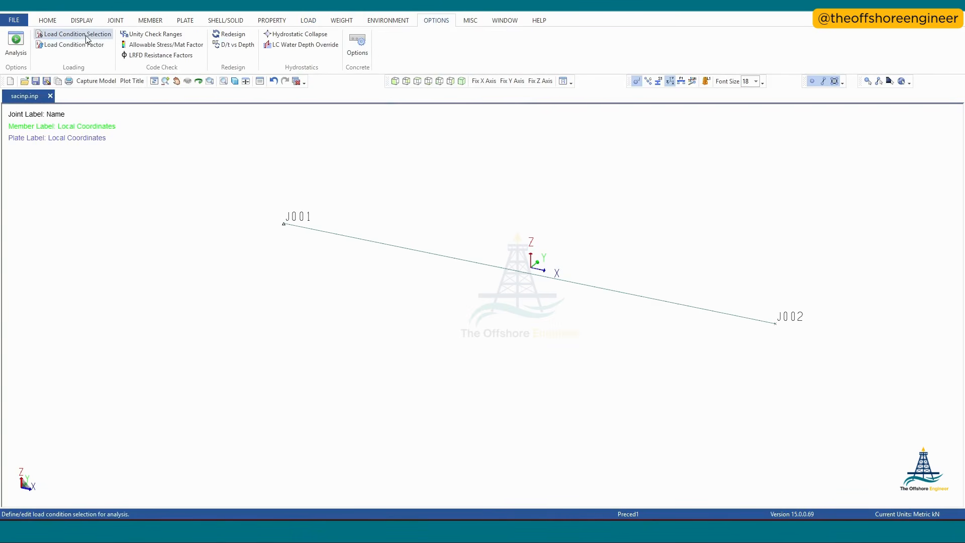
click(65, 34)
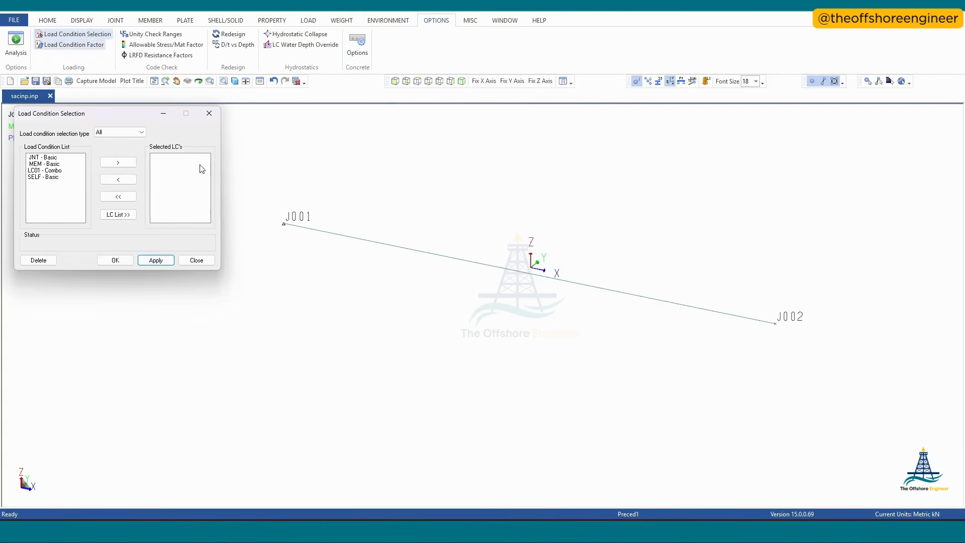
double_click(48, 171)
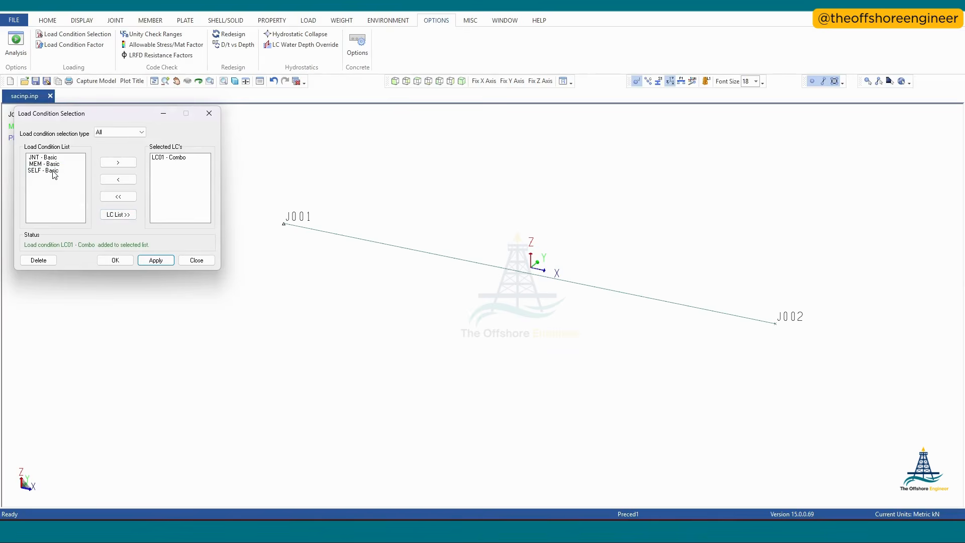
click(156, 260)
click(194, 261)
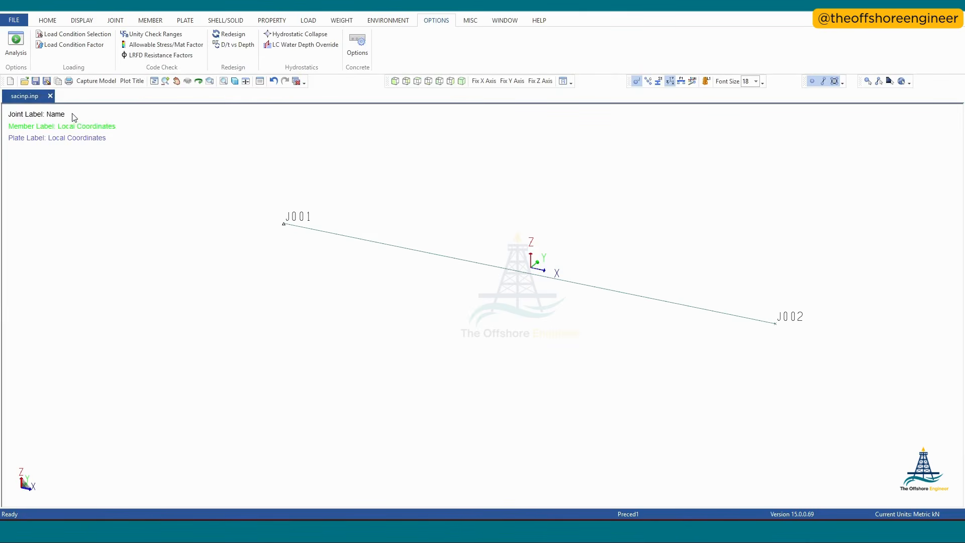
click(36, 82)
Step: Switch to the SACS Executive window and open the Analysis Generator with 01-DEMO CLASS as the working directory
click(606, 534)
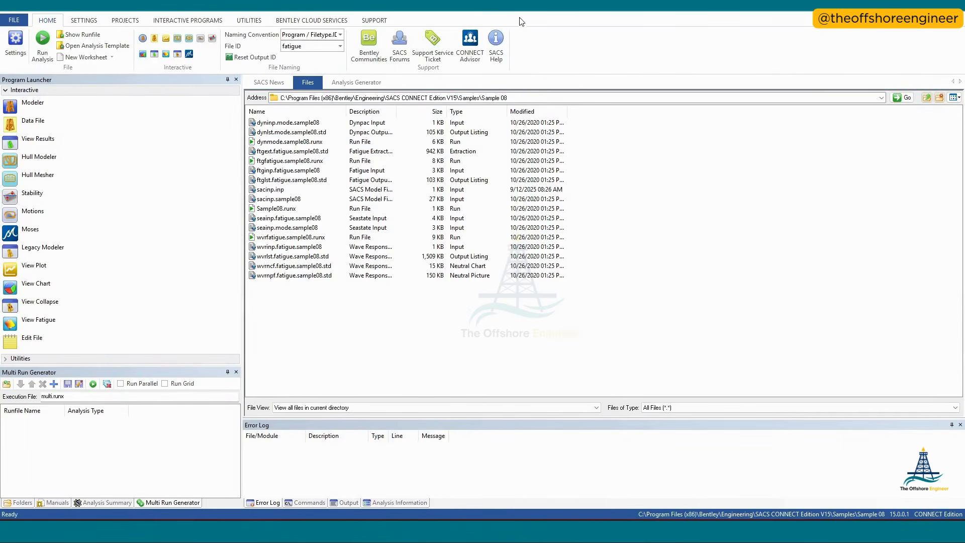
drag(521, 7, 0, 15)
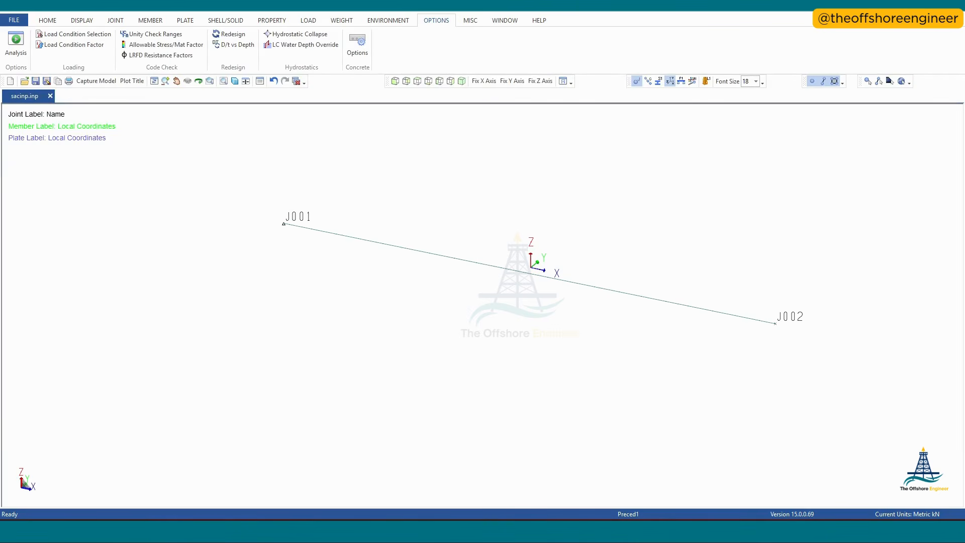
drag(166, 518, 443, 6)
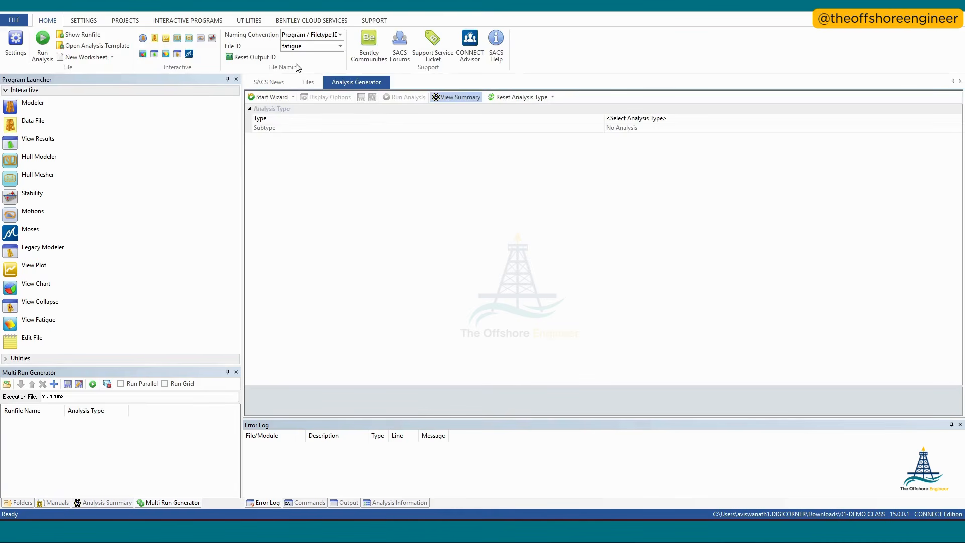
Step: Clear the file ID, reset the output ID, and set the analysis type to Static
click(322, 47)
key(Delete)
click(256, 61)
click(625, 119)
click(625, 119)
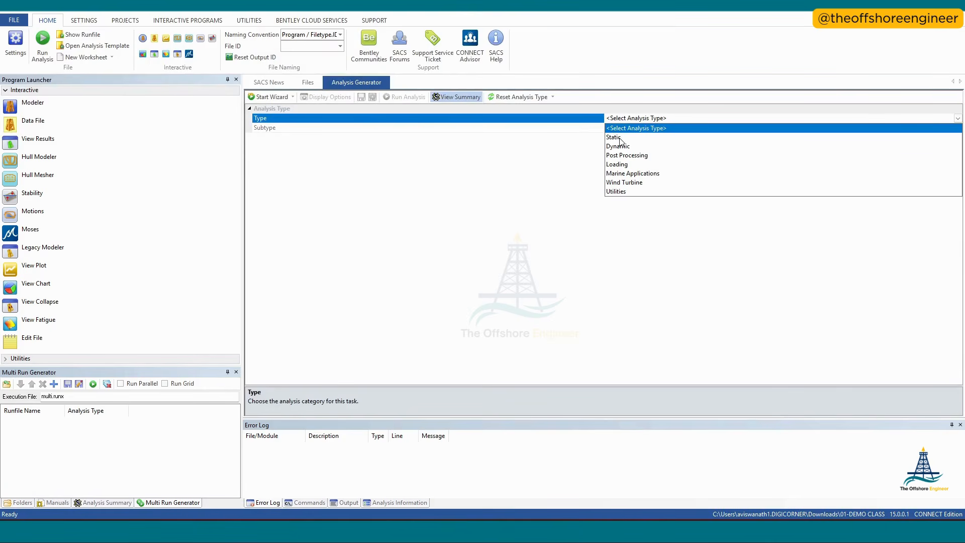
click(614, 137)
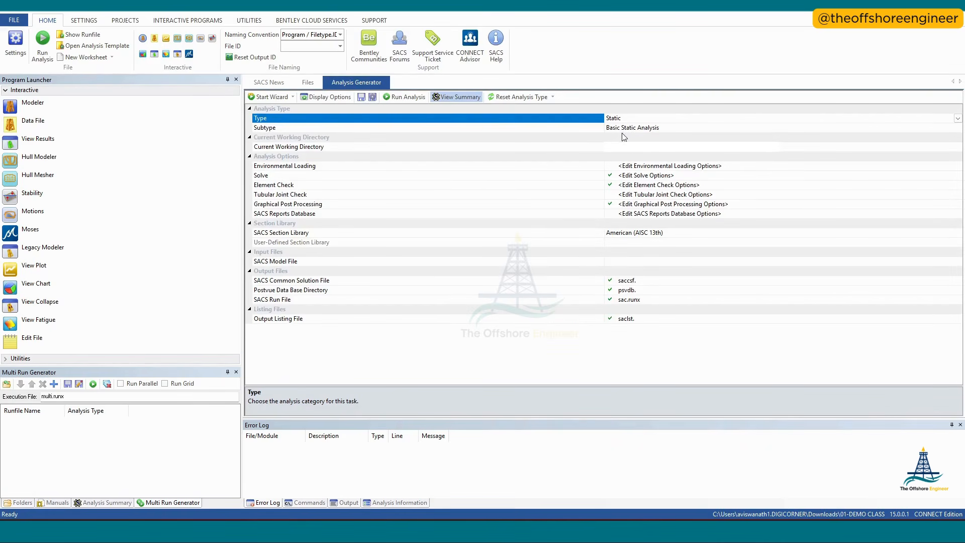
Step: Set the element check code criteria to WSD AISC 13th/API 22 RP 2A-WSD 22nd and accept the analysis options
click(648, 180)
click(654, 185)
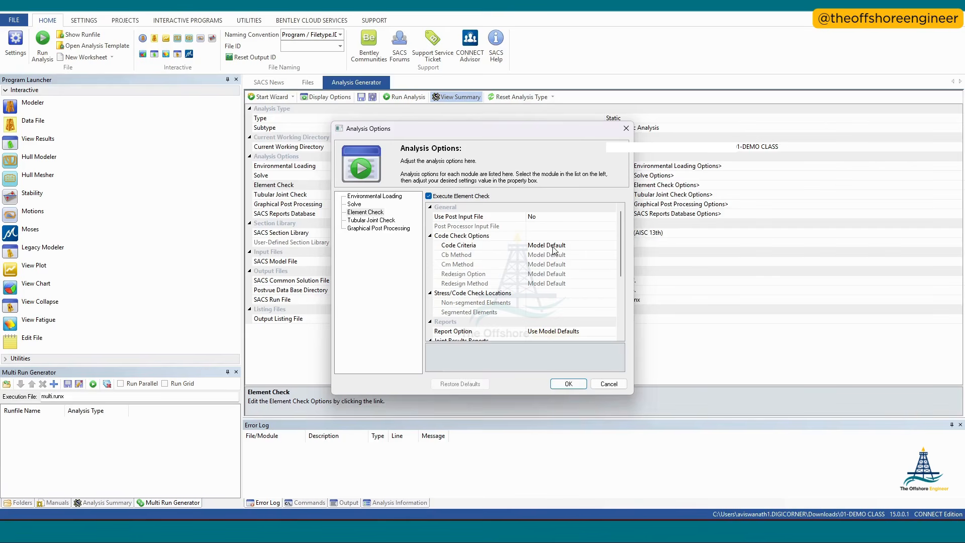
click(554, 246)
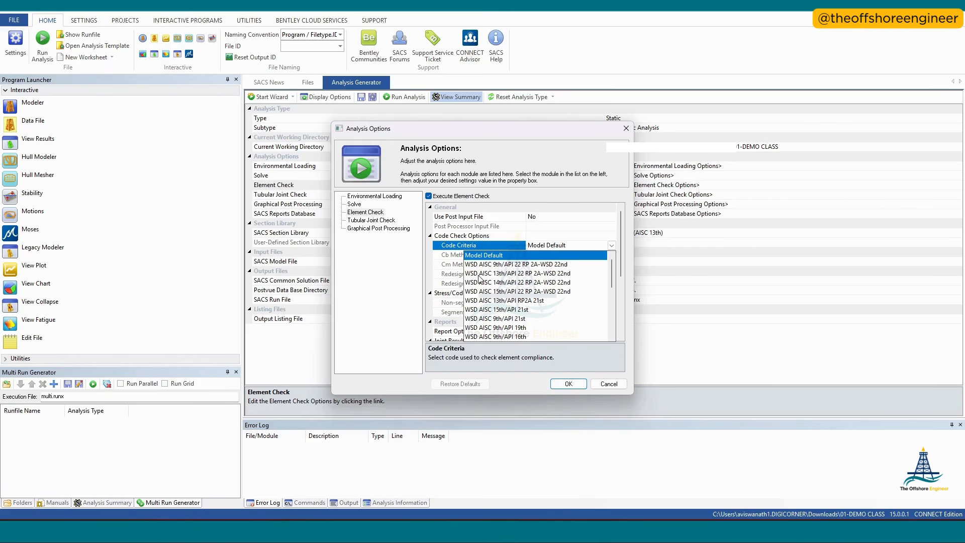
scroll(502, 296, down, 3)
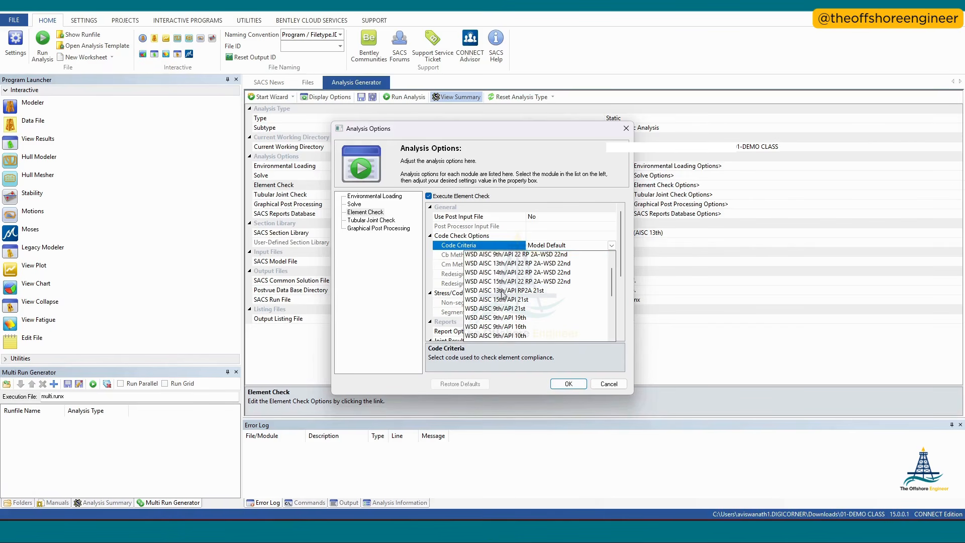
scroll(508, 327, down, 2)
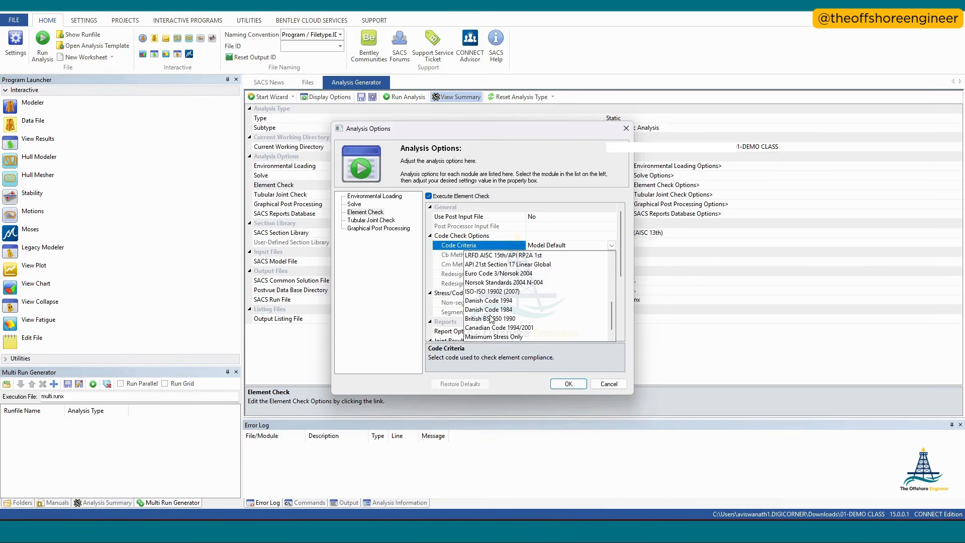
scroll(493, 319, down, 1)
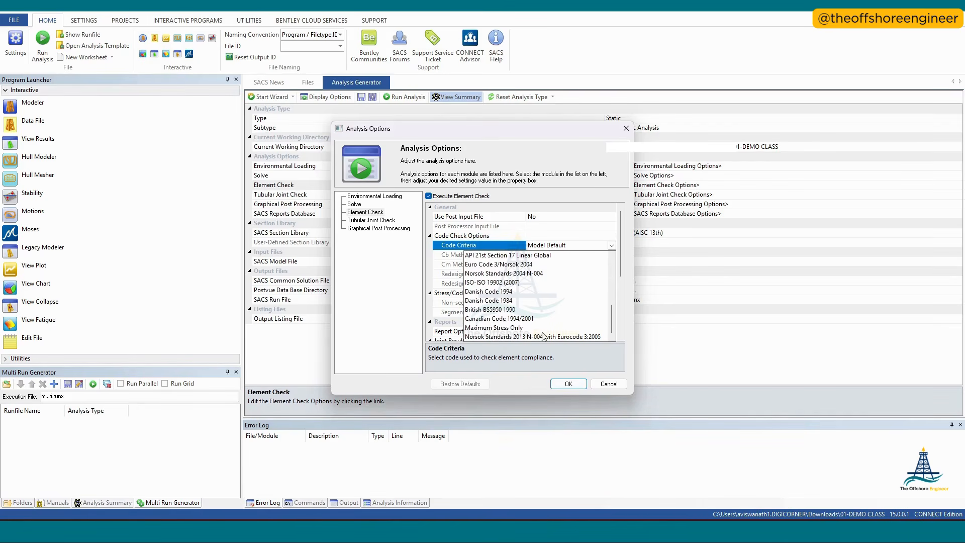
scroll(531, 286, up, 1)
scroll(532, 287, up, 6)
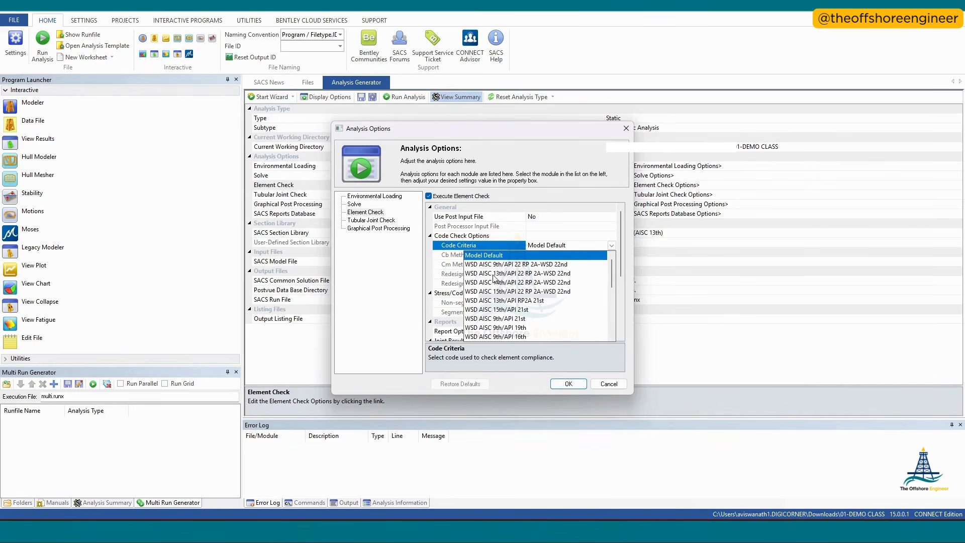
click(494, 275)
click(567, 384)
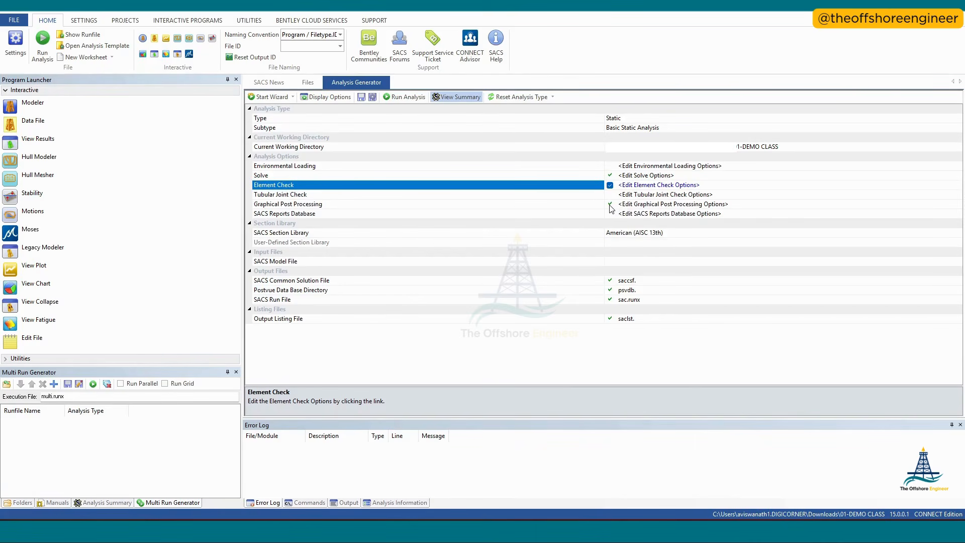
Step: Choose sacinp.demo1 from the 01-DEMO CLASS folder as the SACS model file
click(644, 262)
click(957, 262)
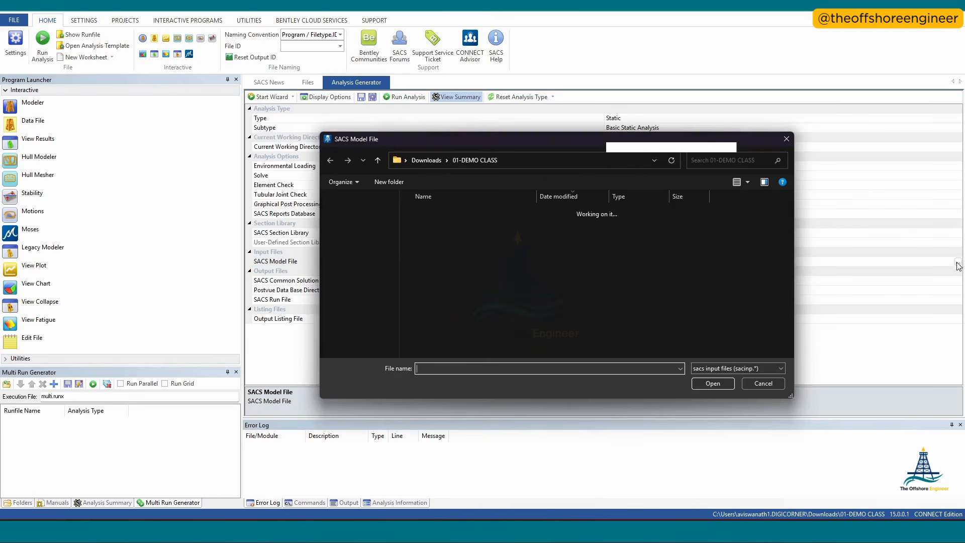
click(459, 226)
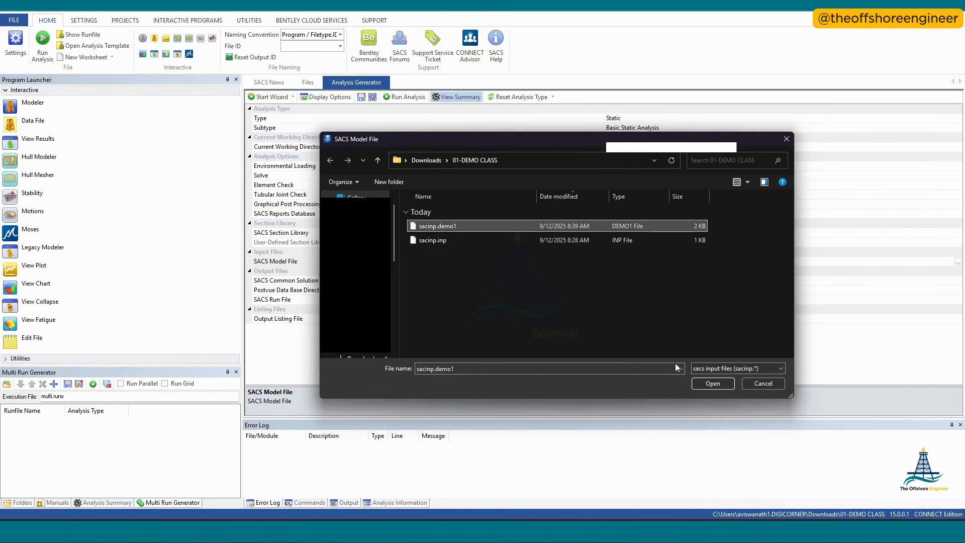
click(712, 384)
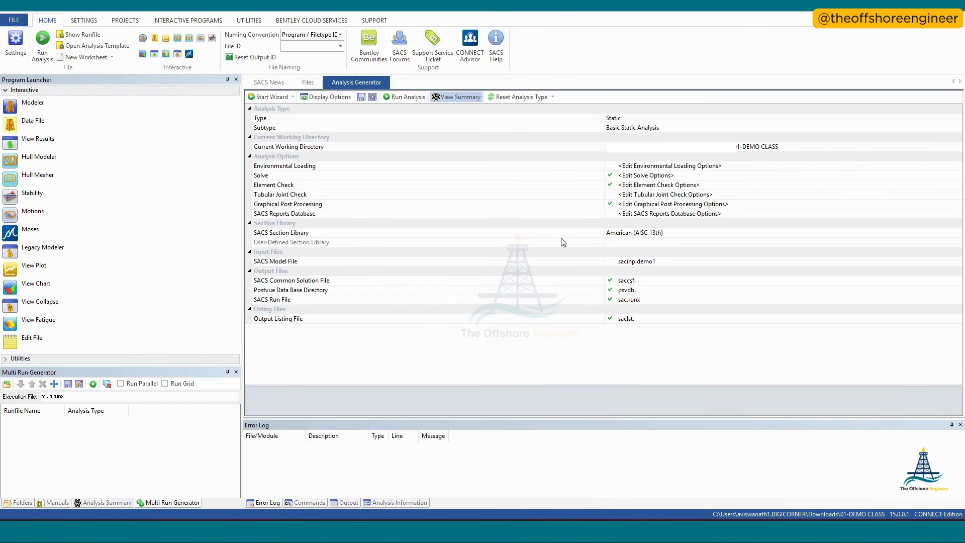
Step: Set the file ID to demo1 and reset the output ID so the output files use it
click(340, 47)
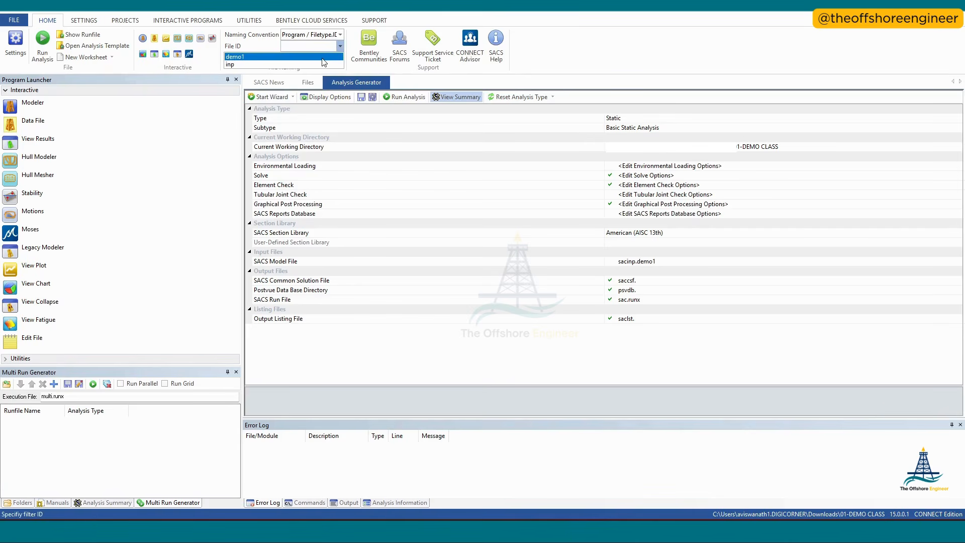
key(Escape)
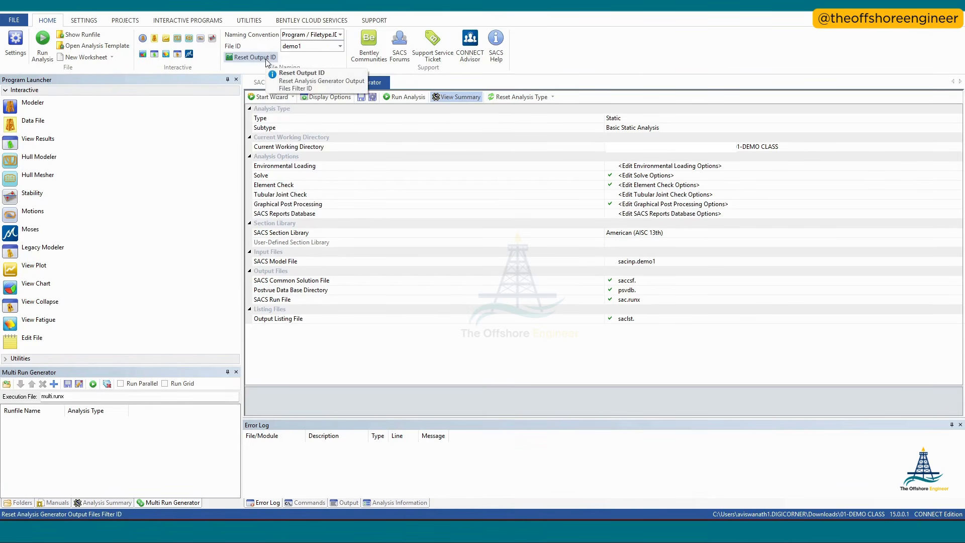
click(266, 59)
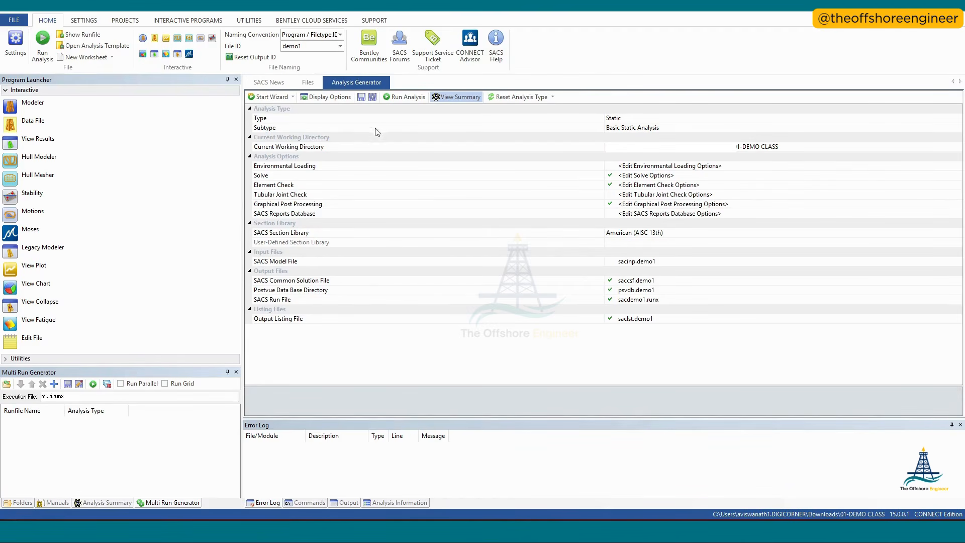
Step: Run the static analysis and open the resulting Postvue database psvdb.demo1
click(402, 98)
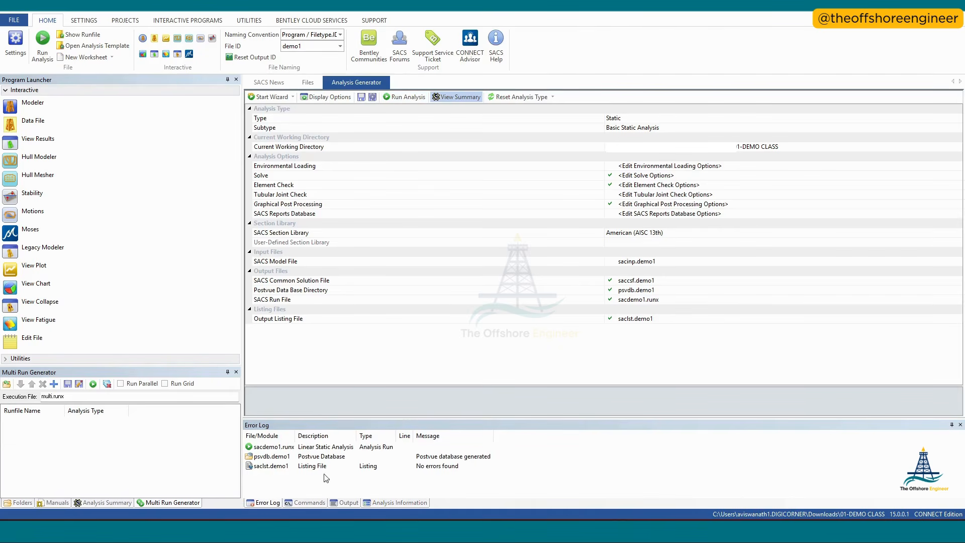
click(278, 458)
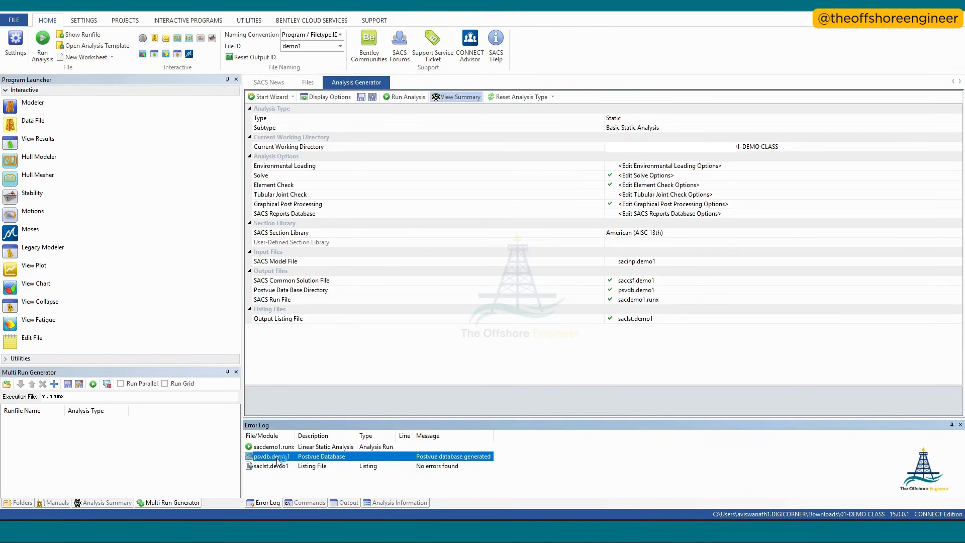
double_click(277, 458)
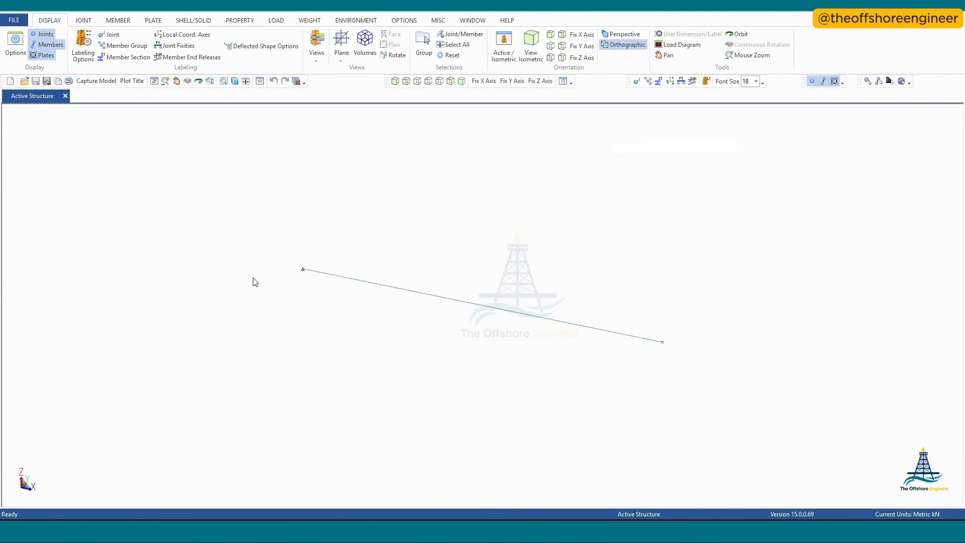
Step: Label the member results on the model with Max Combined UC through the labeling options
scroll(220, 253, down, 1)
scroll(607, 329, up, 2)
scroll(747, 347, down, 2)
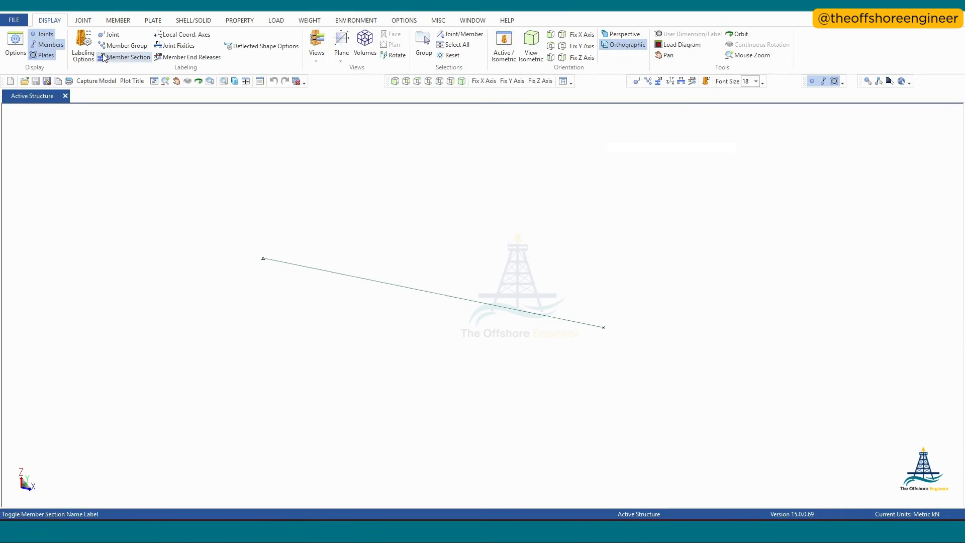
click(84, 54)
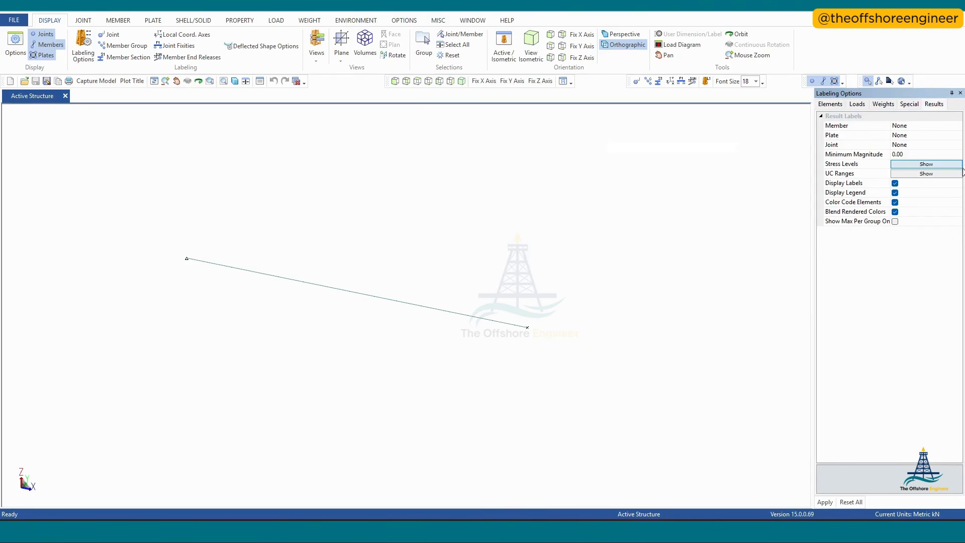
click(952, 126)
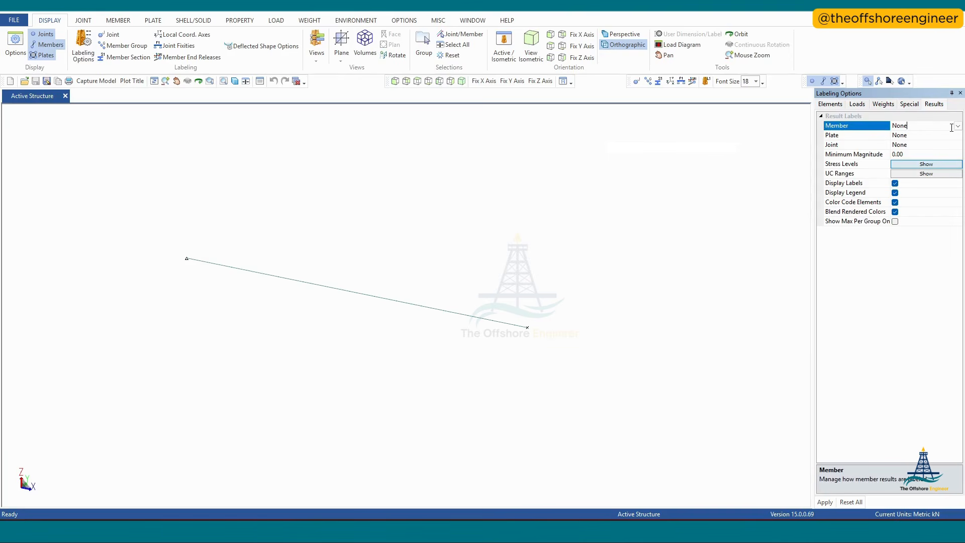
click(958, 126)
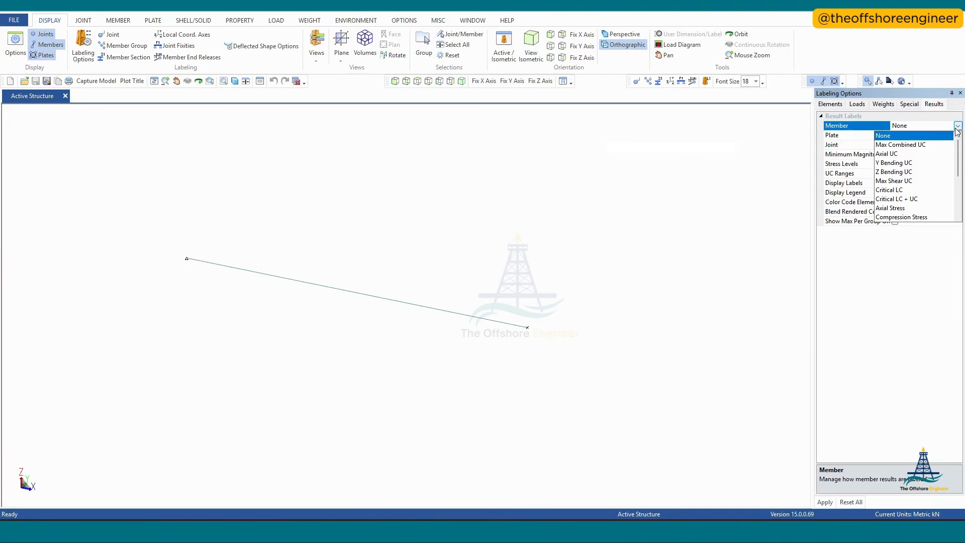
click(913, 145)
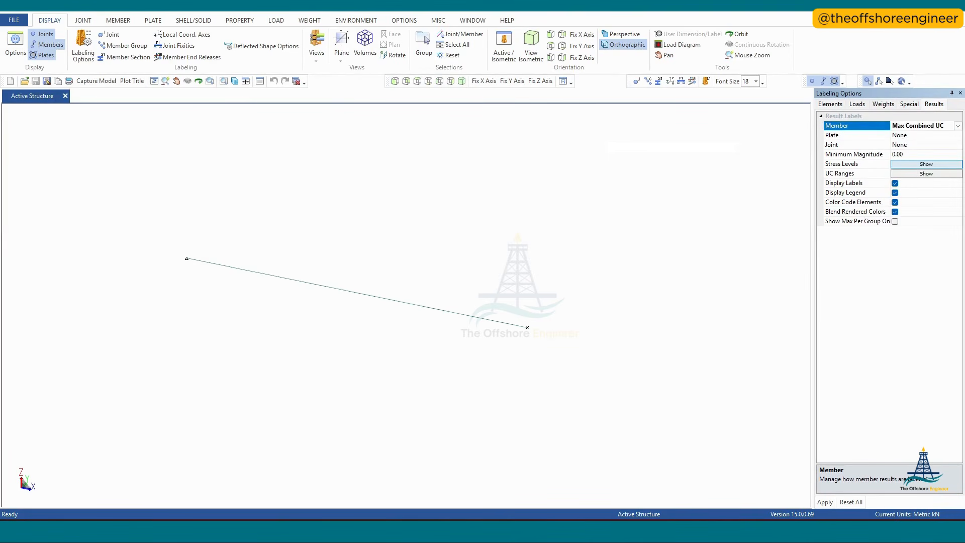
click(825, 502)
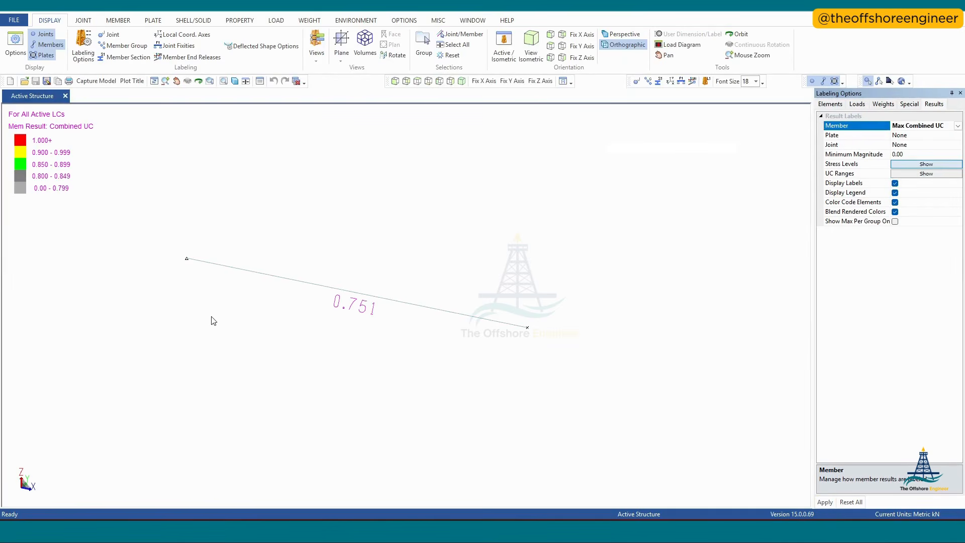
scroll(211, 321, up, 2)
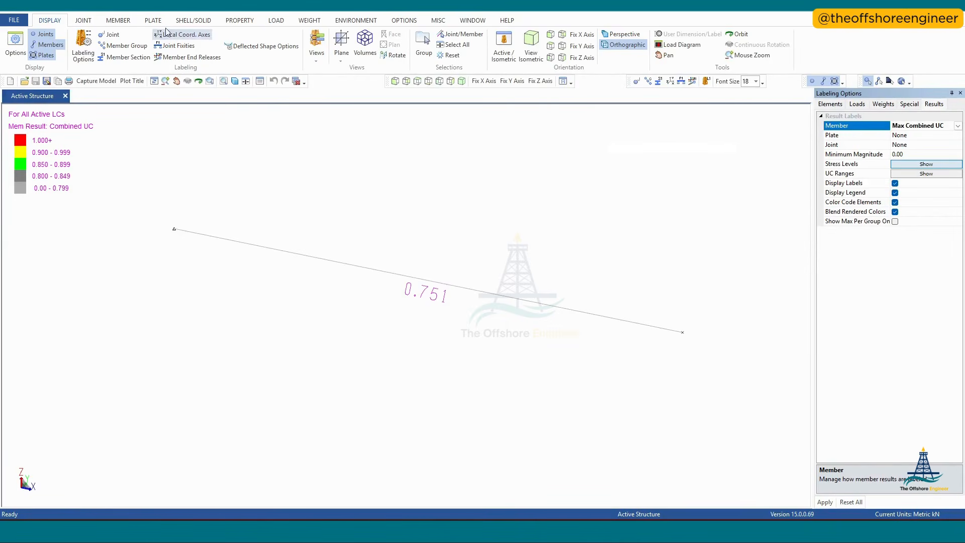
scroll(653, 310, down, 5)
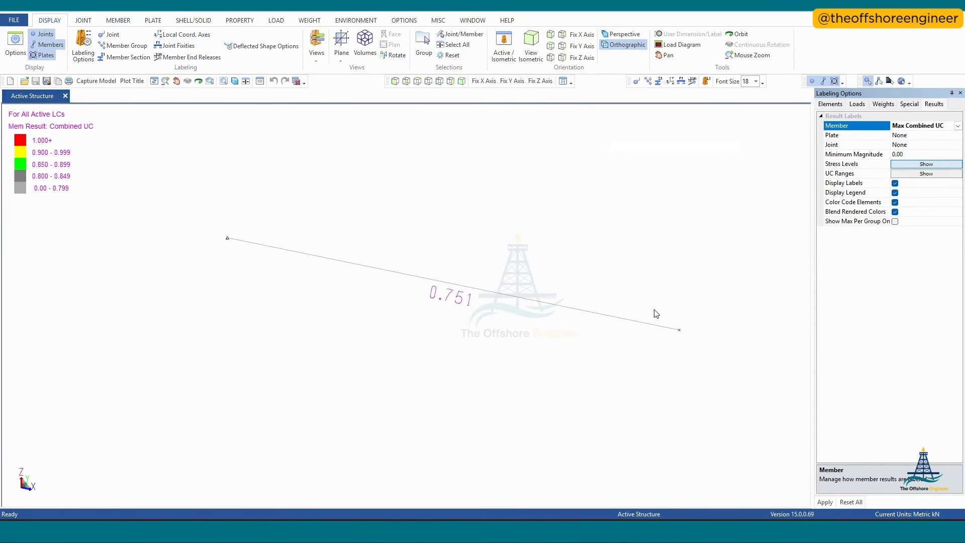
scroll(584, 295, up, 4)
Step: Open Review/Redesign for the beam member J001-J002 and examine its shear and moment diagram for LC01
click(121, 20)
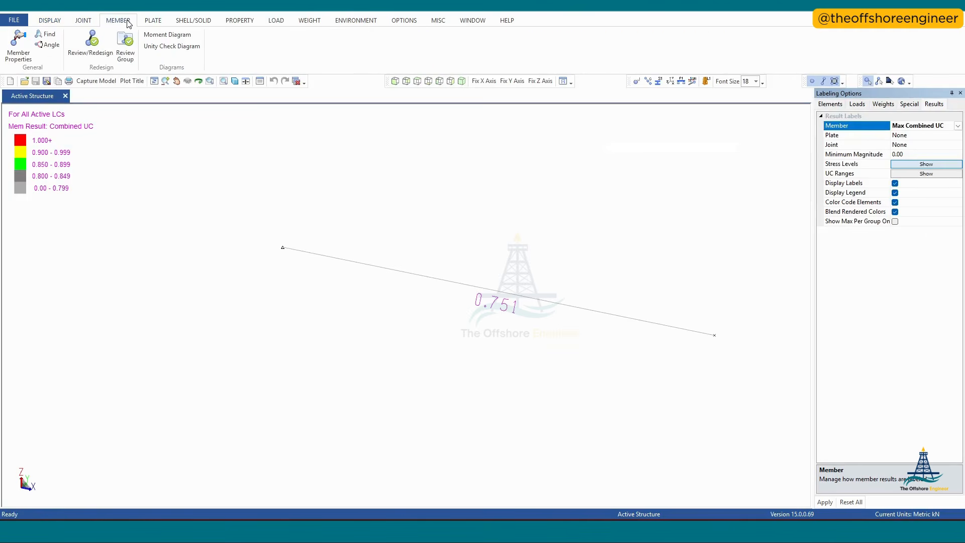
click(99, 51)
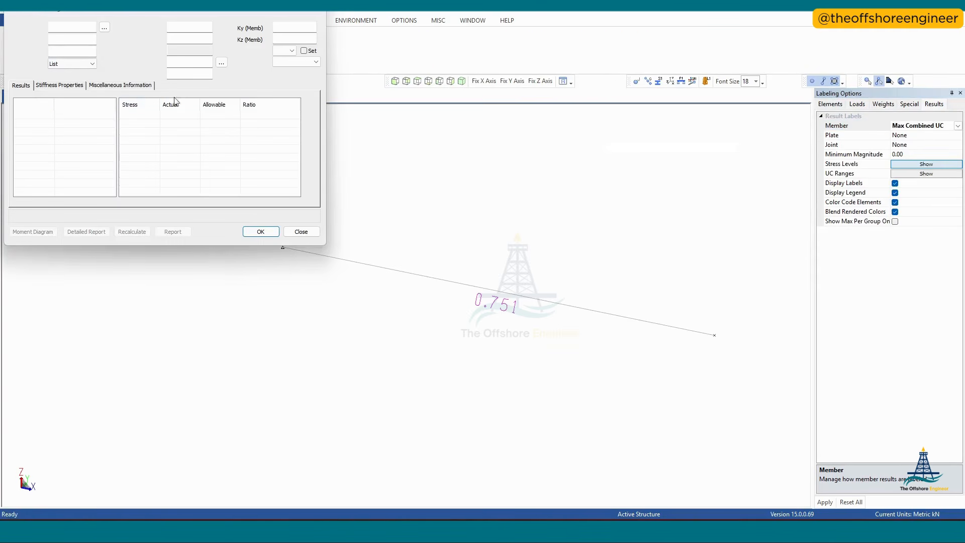
click(436, 279)
drag(116, 14, 120, 203)
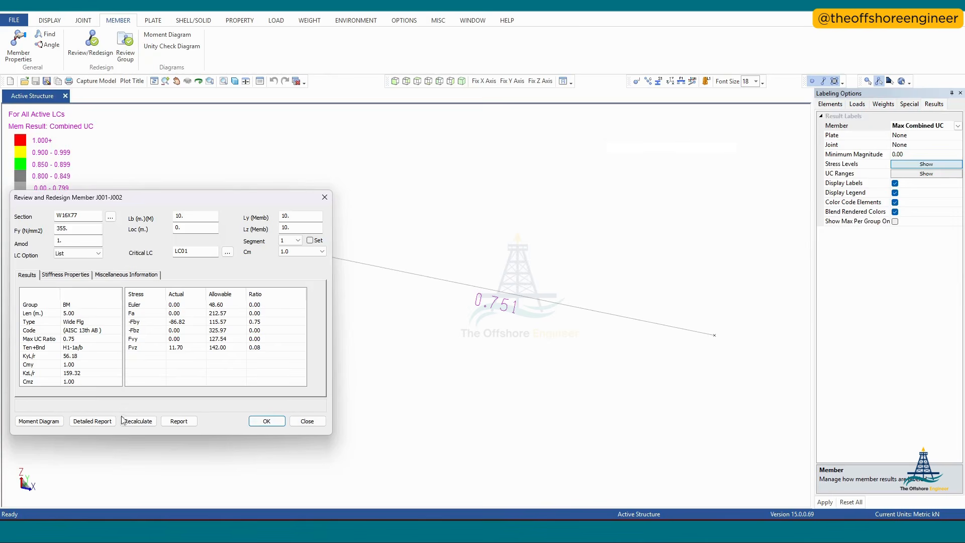
click(46, 422)
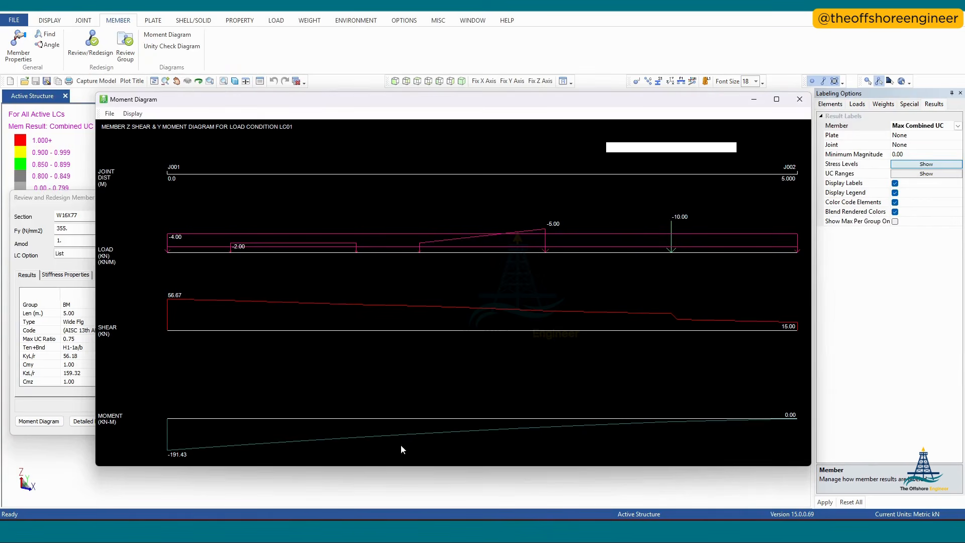
click(799, 99)
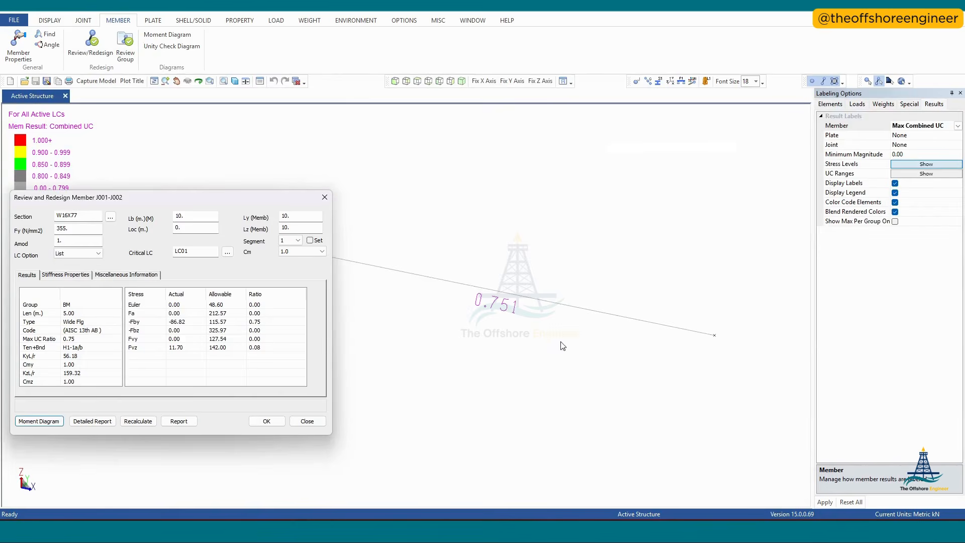
Step: Open the beam's detailed report for LC01 and examine its section properties, end forces, stresses and unity ratios
click(95, 421)
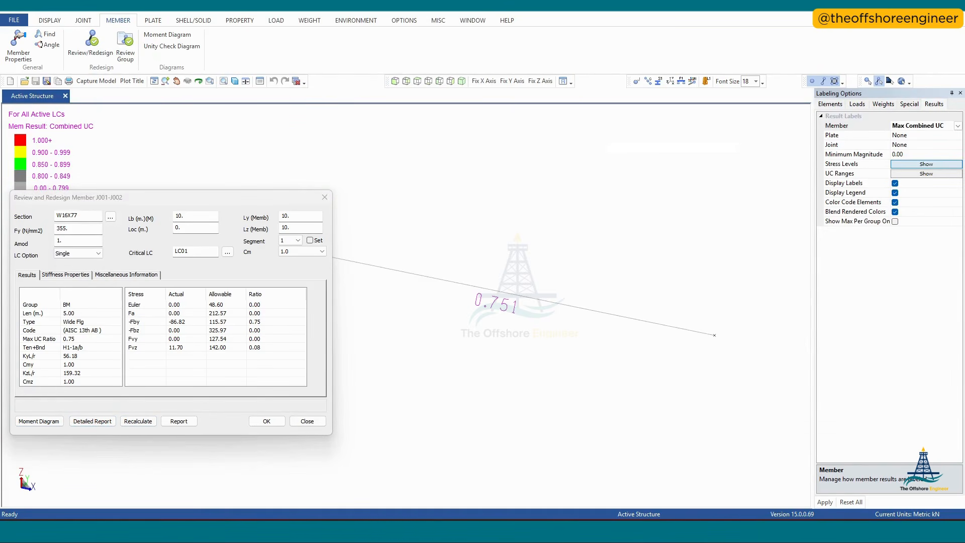
scroll(127, 160, down, 10)
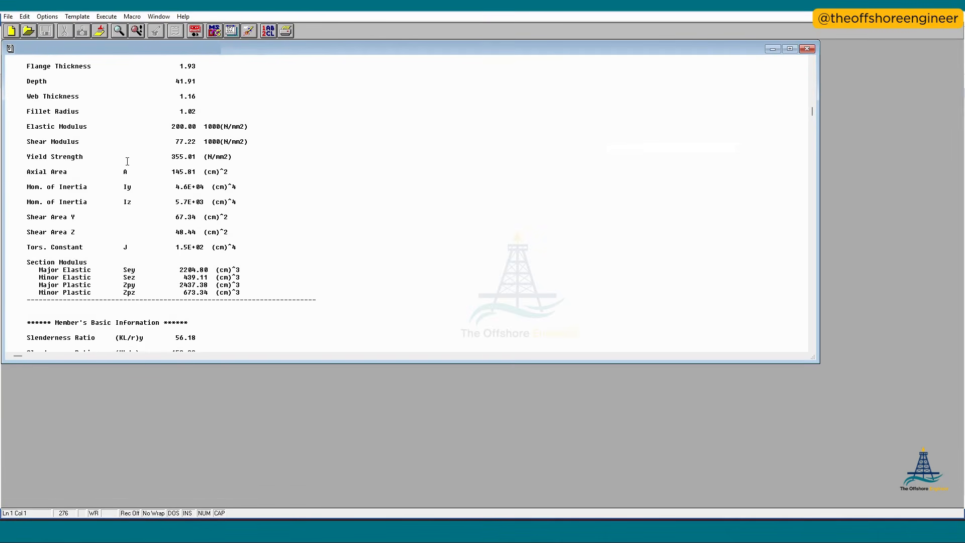
scroll(127, 161, down, 15)
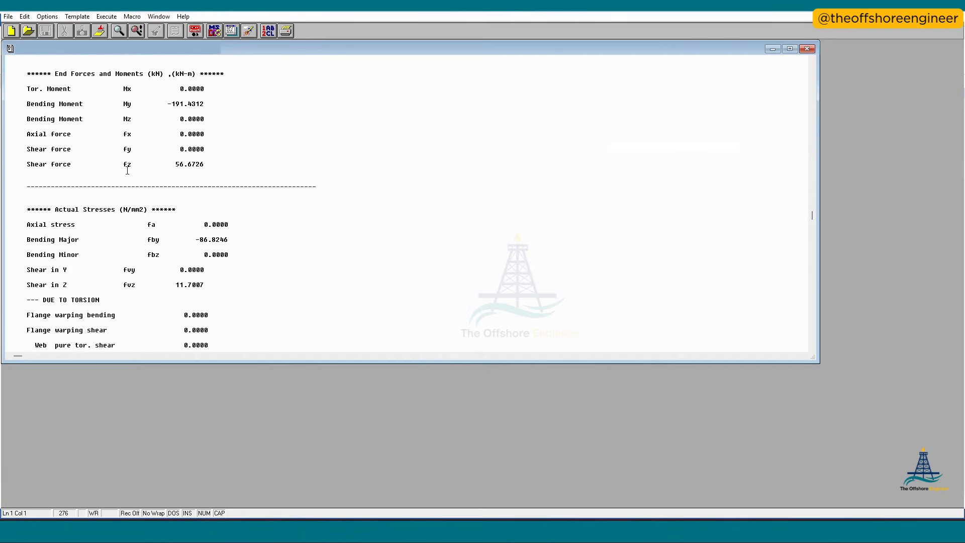
scroll(127, 171, down, 15)
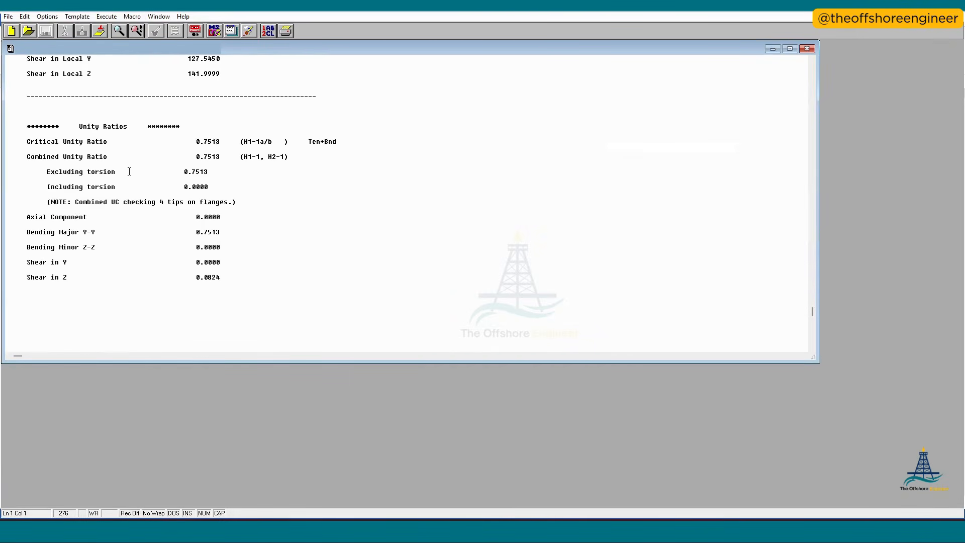
scroll(143, 225, up, 10)
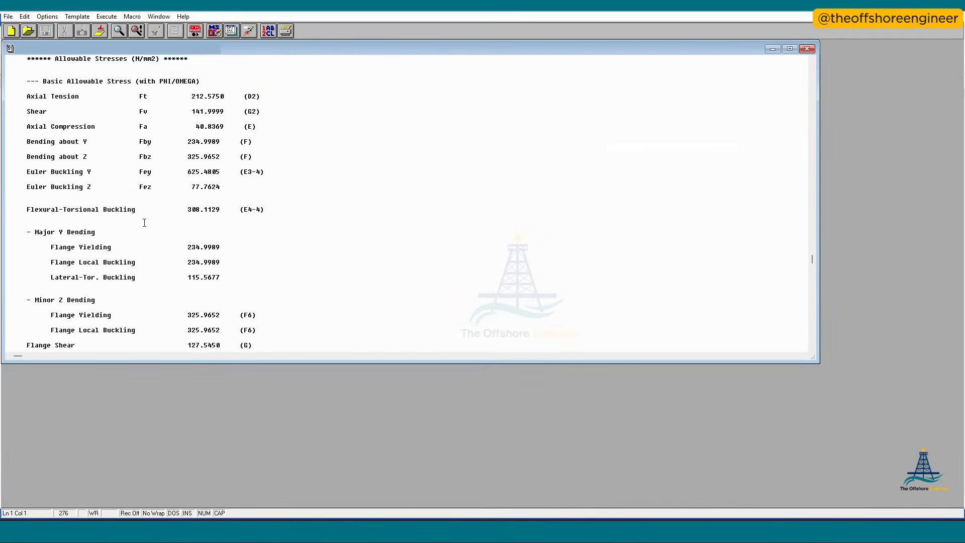
scroll(145, 222, up, 8)
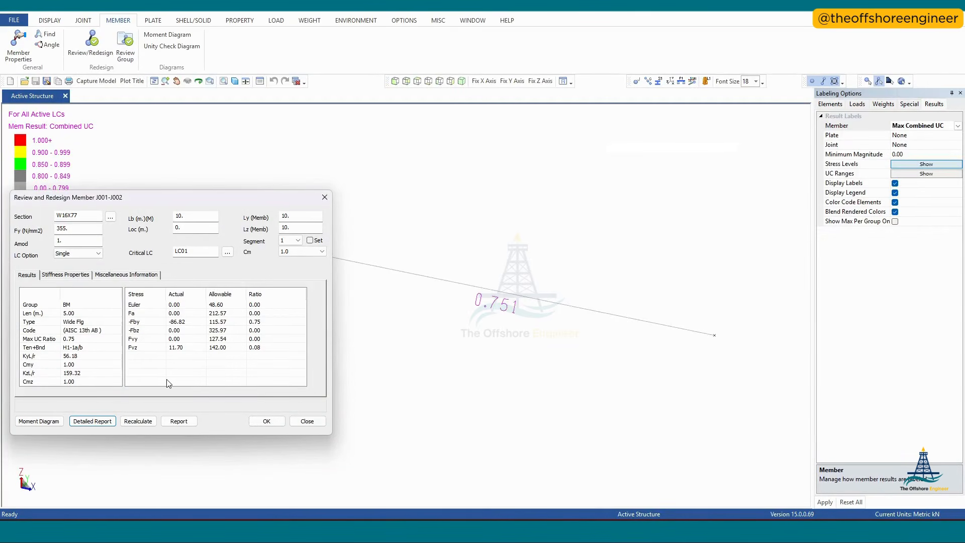
Step: Display the beam's deflected shape for load case LC01 with the undeflected shape drawn dashed
click(307, 422)
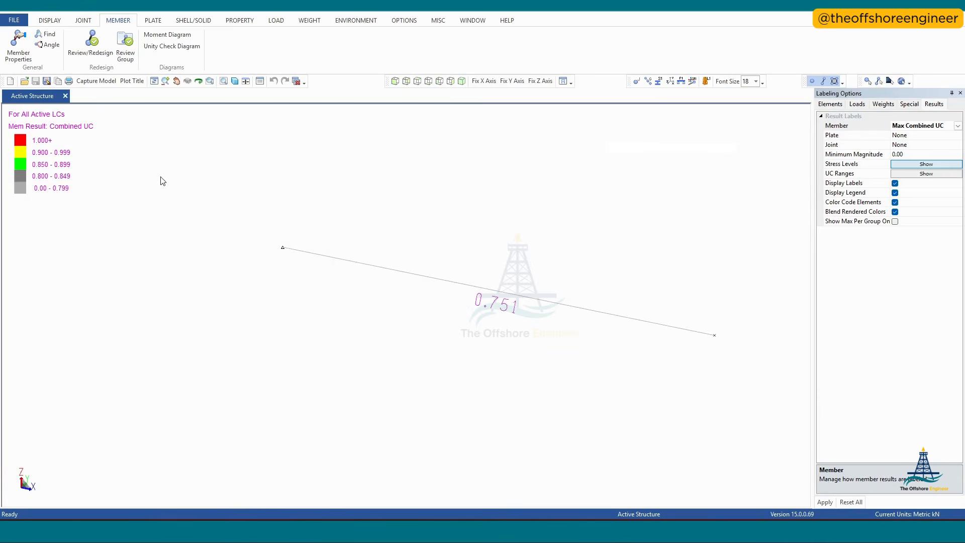
click(83, 21)
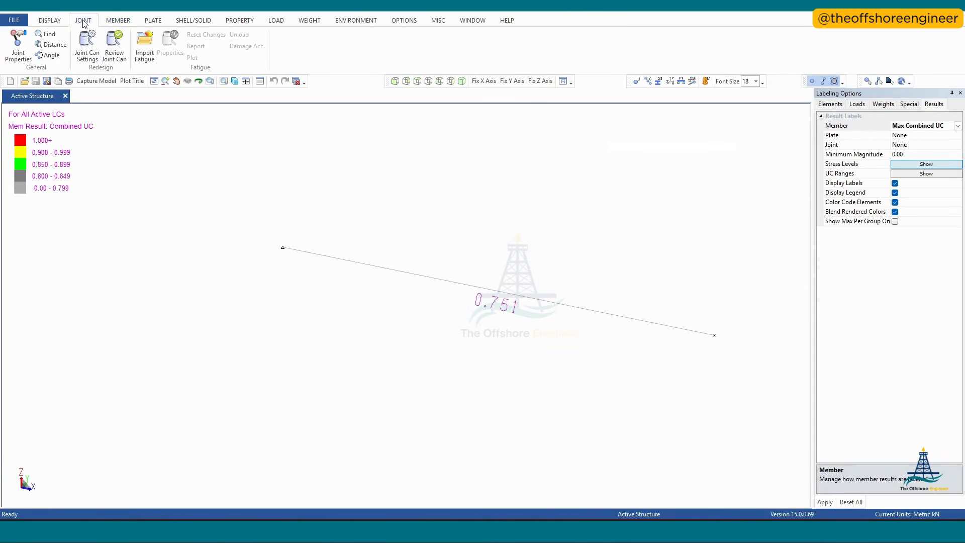
click(50, 20)
click(262, 46)
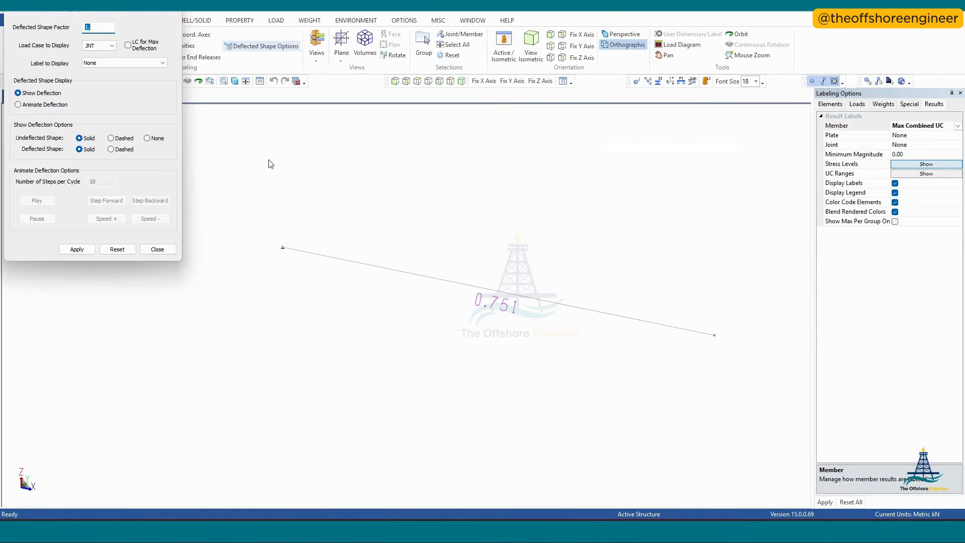
click(112, 46)
click(104, 75)
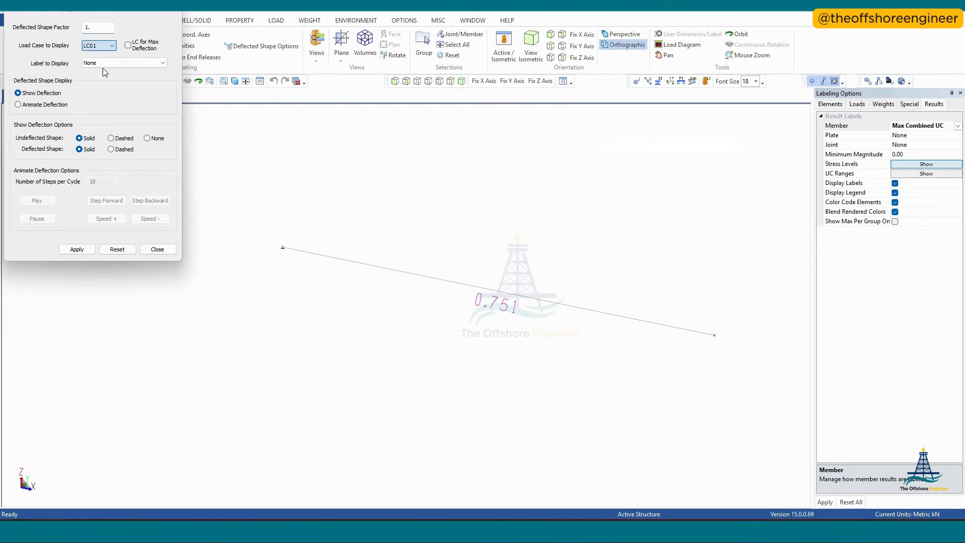
click(112, 138)
click(78, 250)
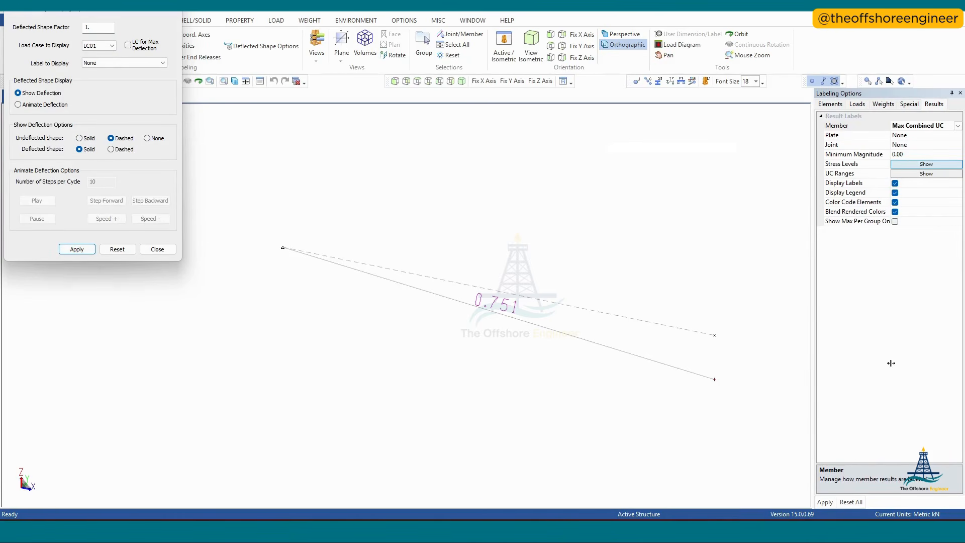
Step: Label the joint results on the model with Displacement Z
click(940, 145)
click(958, 145)
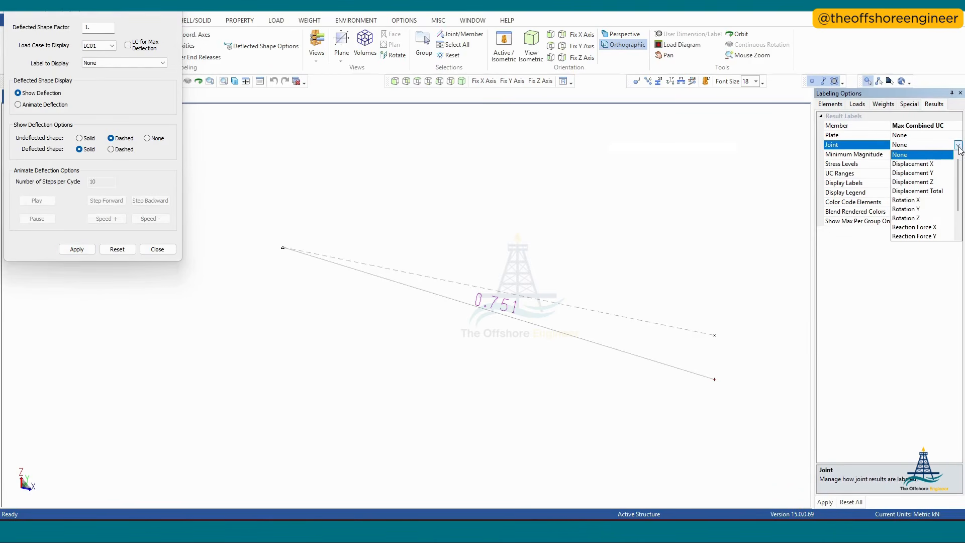
click(919, 182)
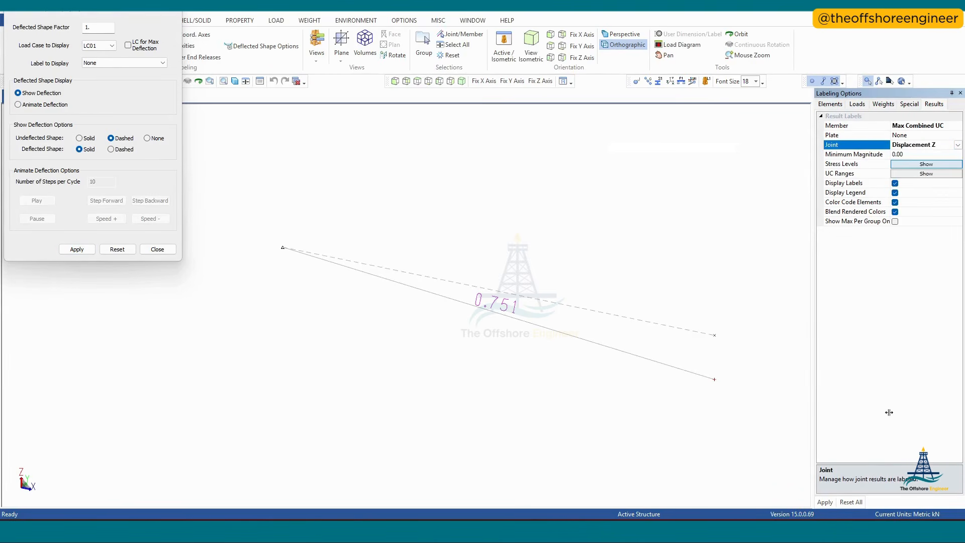
click(823, 502)
Step: Redisplay the deflected shape with a deflected shape factor of 0.5, and close its options
drag(96, 27, 78, 32)
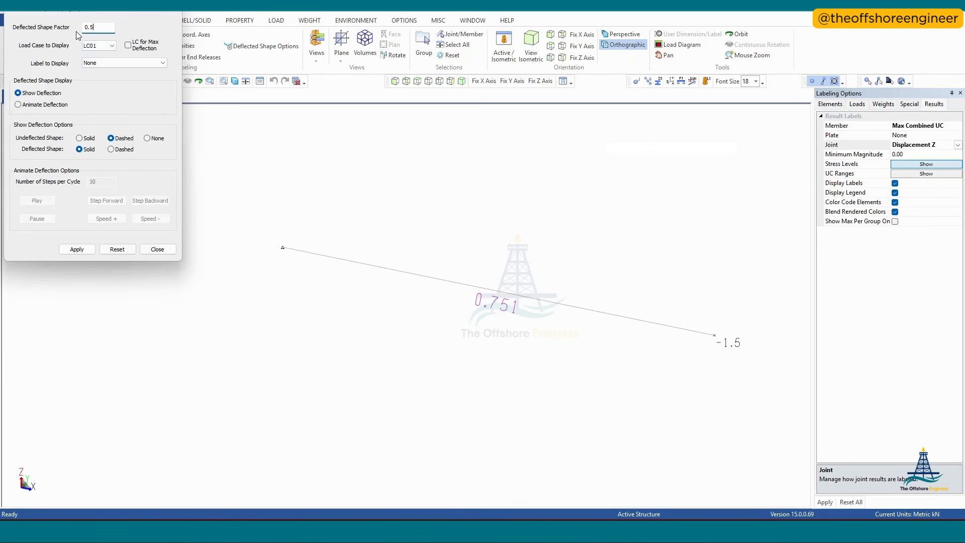
click(90, 252)
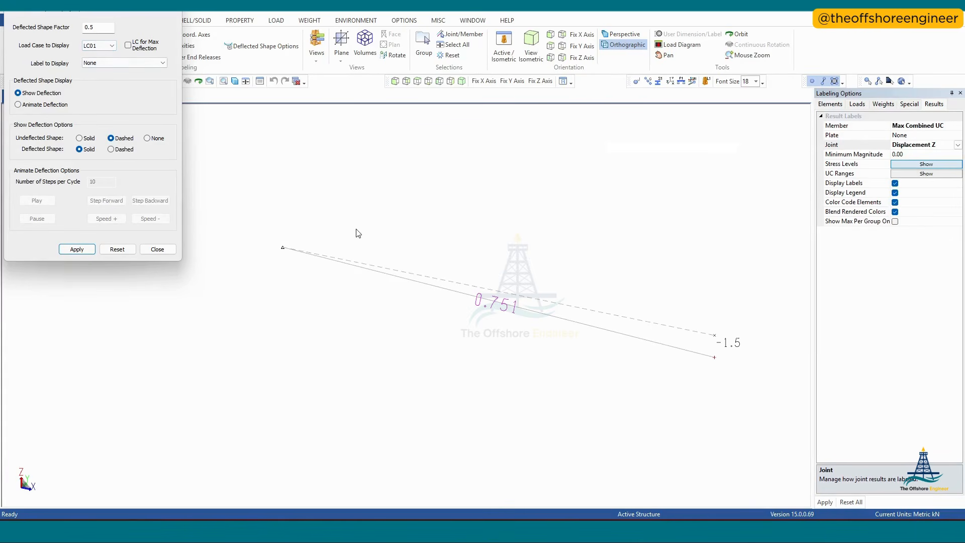
click(174, 11)
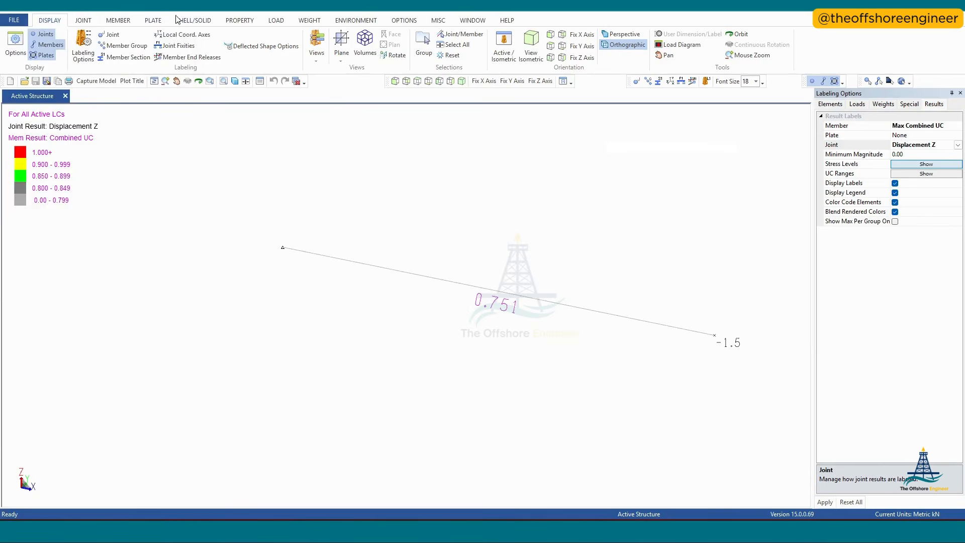
Step: Open Review/Redesign for beam member J001-J002, substitute the library wide flange section W14X99, and recalculate its unity check
click(118, 20)
click(83, 47)
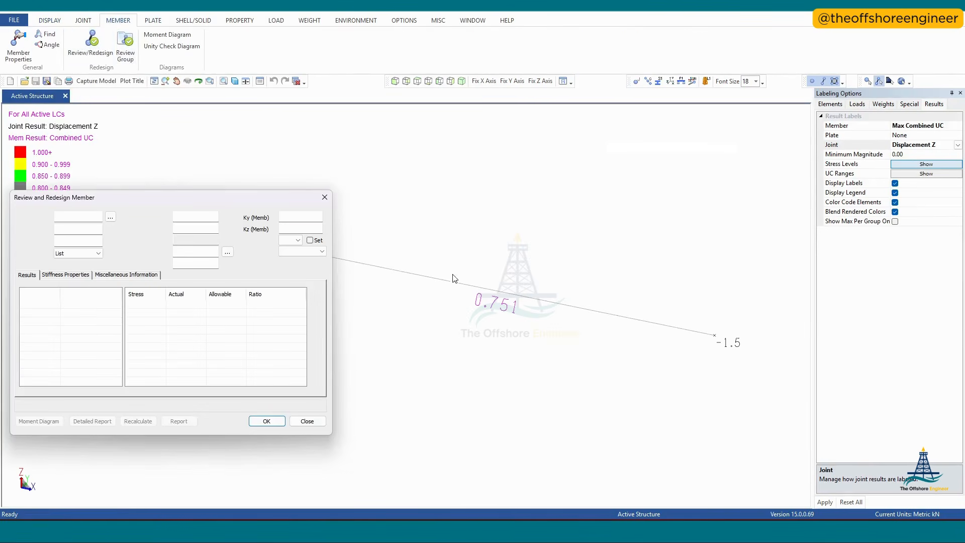
click(456, 284)
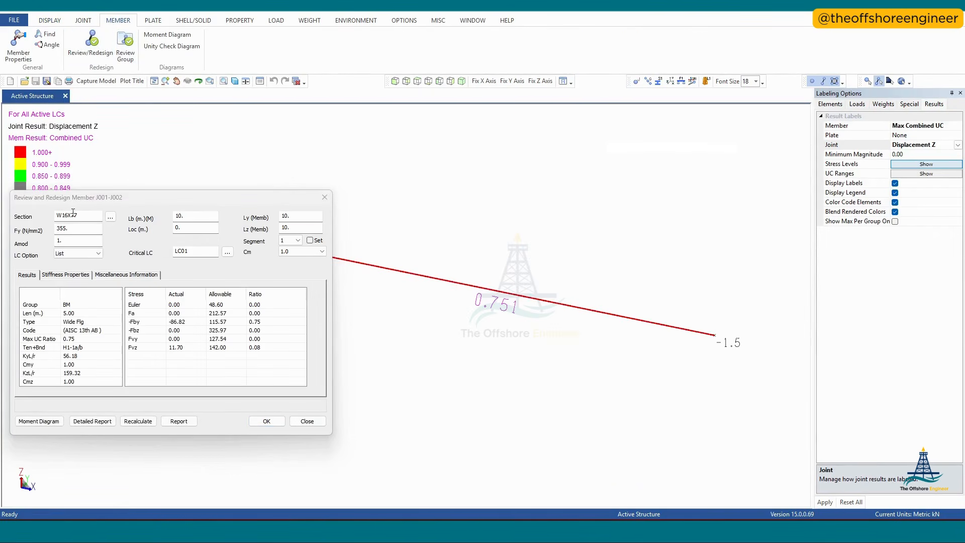
click(110, 217)
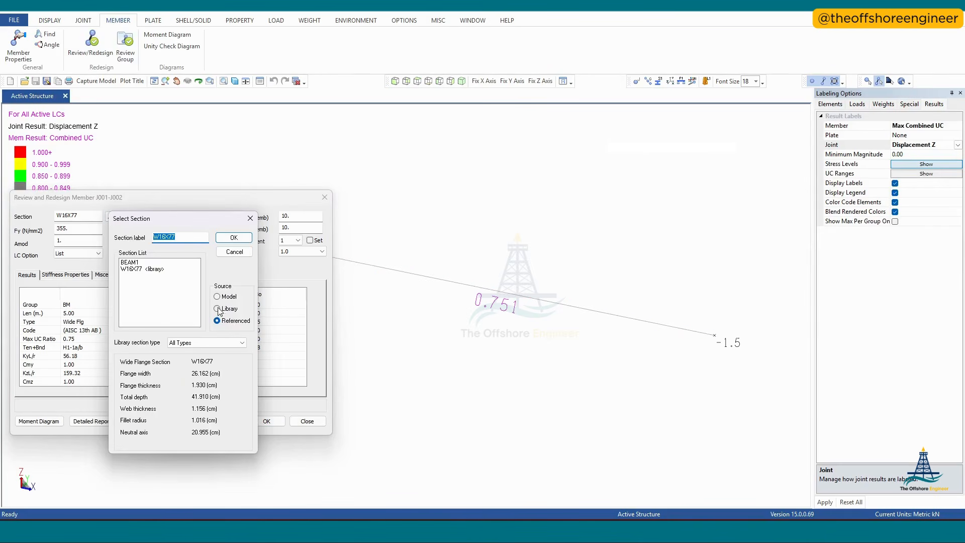
click(219, 310)
click(215, 342)
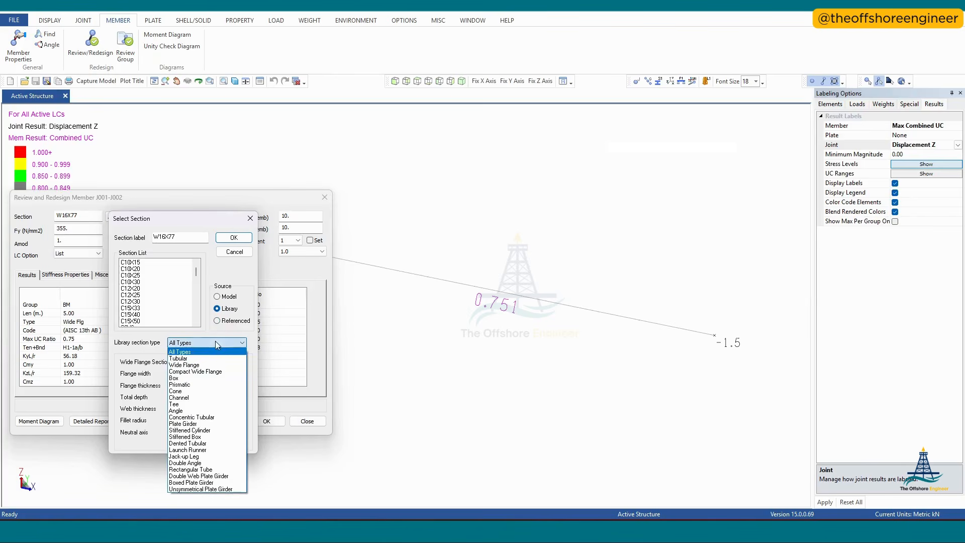
click(191, 366)
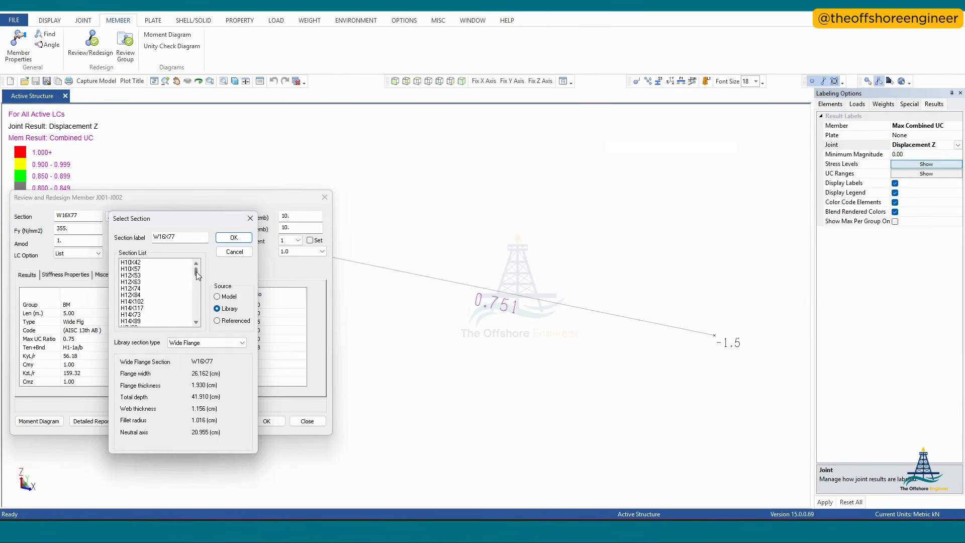
mouse_move(196, 271)
mouse_down()
mouse_move(197, 318)
mouse_move(197, 290)
mouse_up()
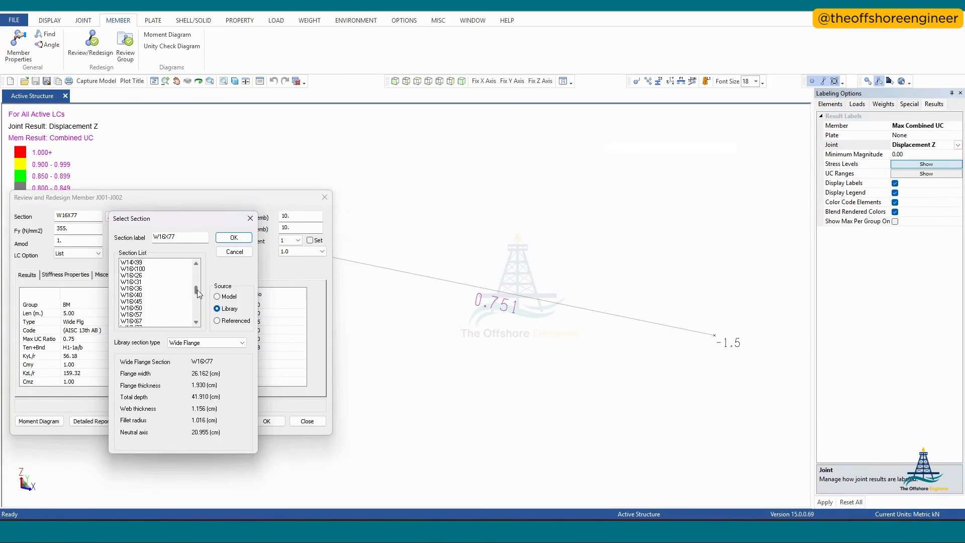
click(136, 261)
click(232, 238)
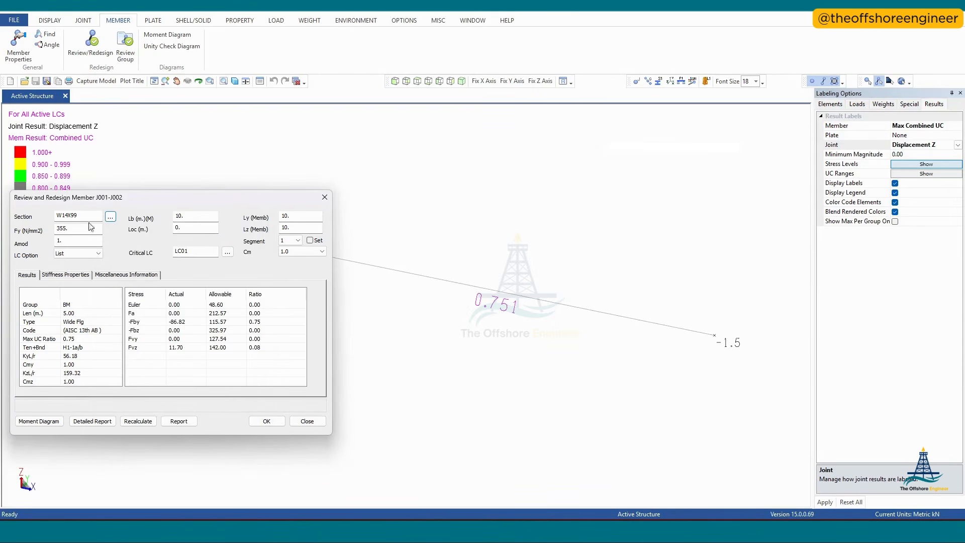
click(134, 422)
Step: Change the reviewed member's section to W12X79 from the library and recalculate the unity check
click(110, 216)
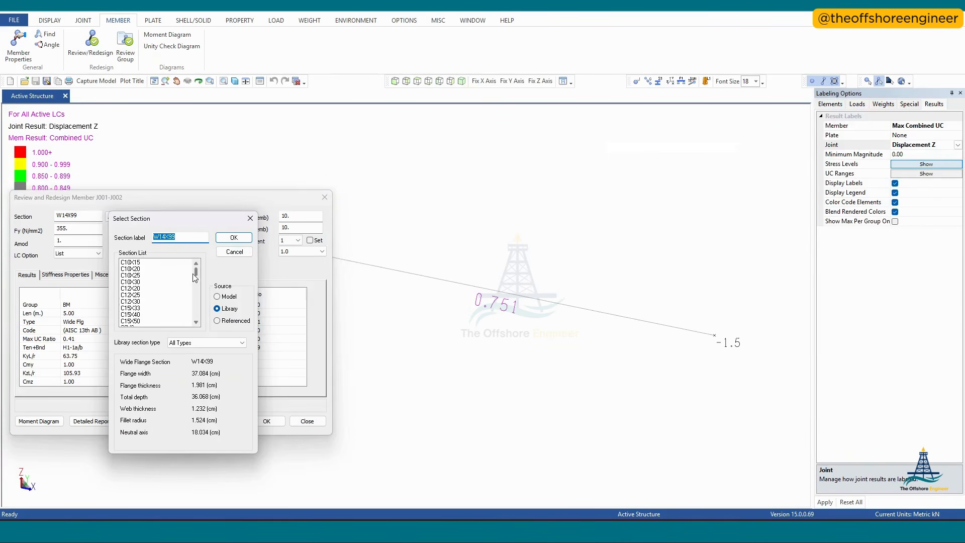
drag(196, 279, 194, 310)
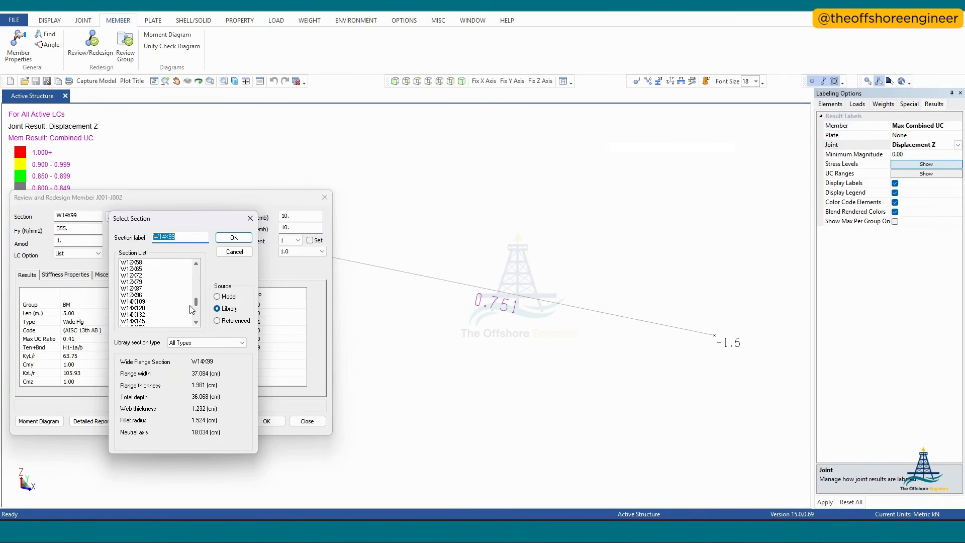
click(140, 284)
click(234, 237)
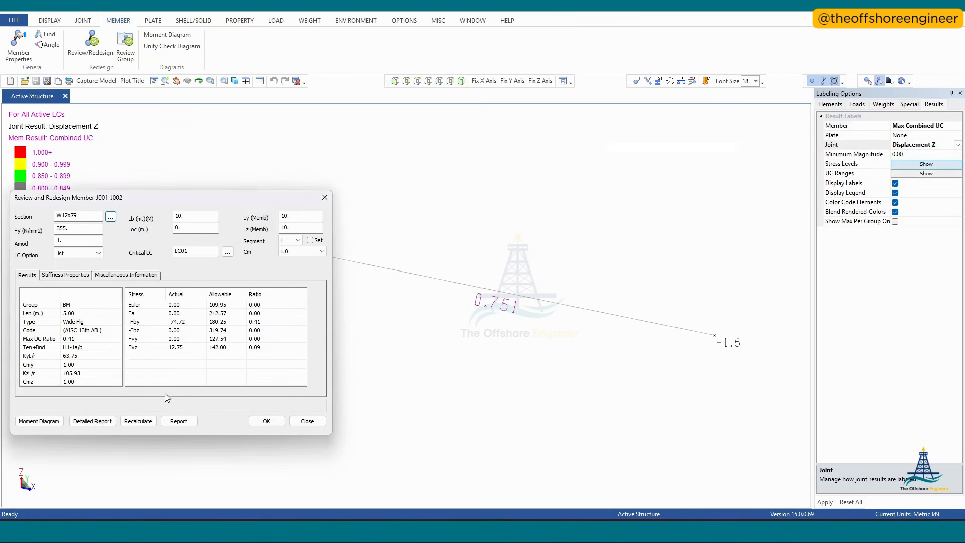
click(141, 420)
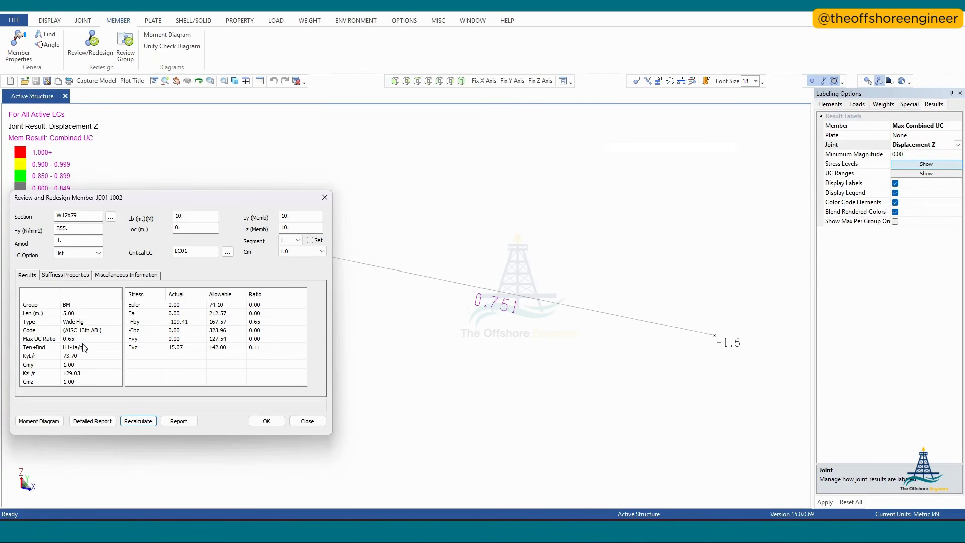
Step: Set the reviewed member's Fy to 345 N/mm2, recalculate the unity check, and close the review
double_click(72, 227)
text(3)
text(45)
click(138, 423)
click(316, 420)
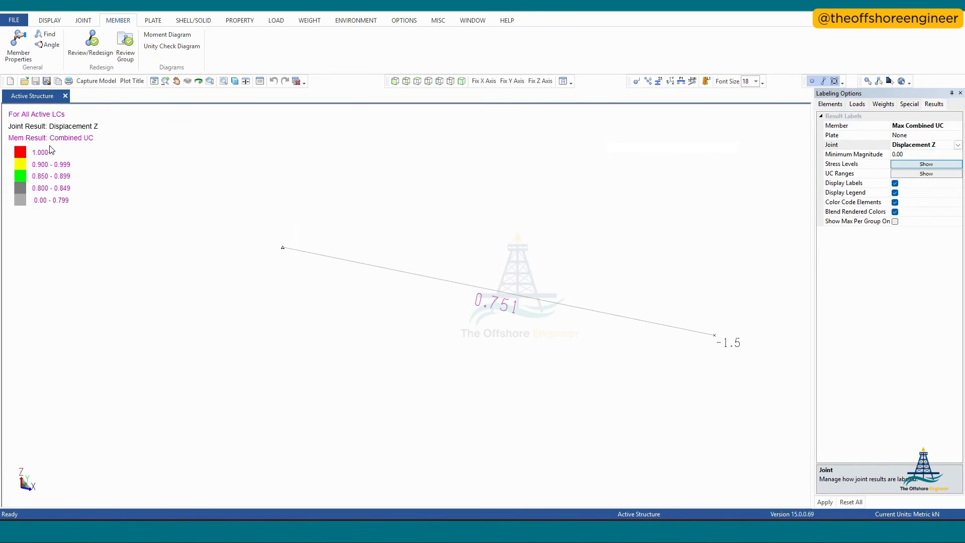